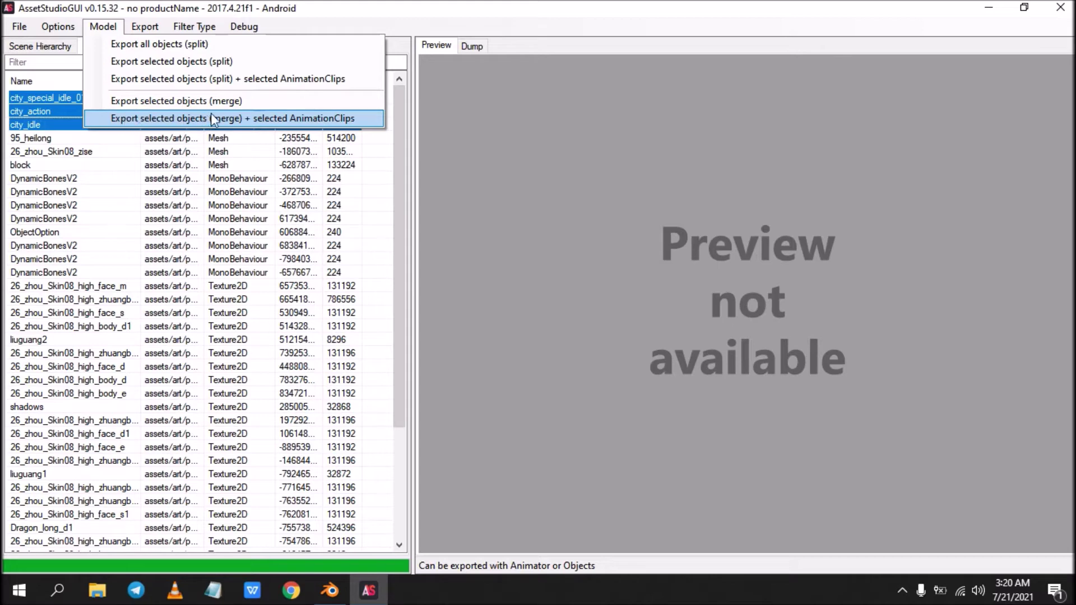
Start a merged export of the selected objects plus selected AnimationClips and create a folder named "fbx with animation" inside Desktop\chou skin stun.
left_click(328, 119)
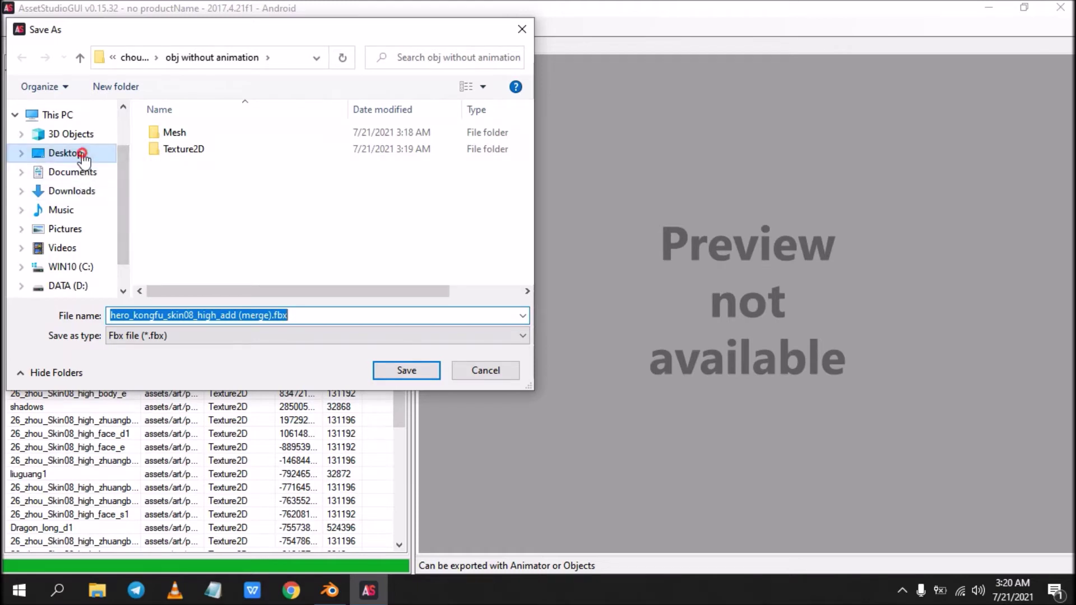
left_click(53, 153)
double_click(203, 137)
right_click(249, 211)
mouse_move(429, 433)
left_click(472, 218)
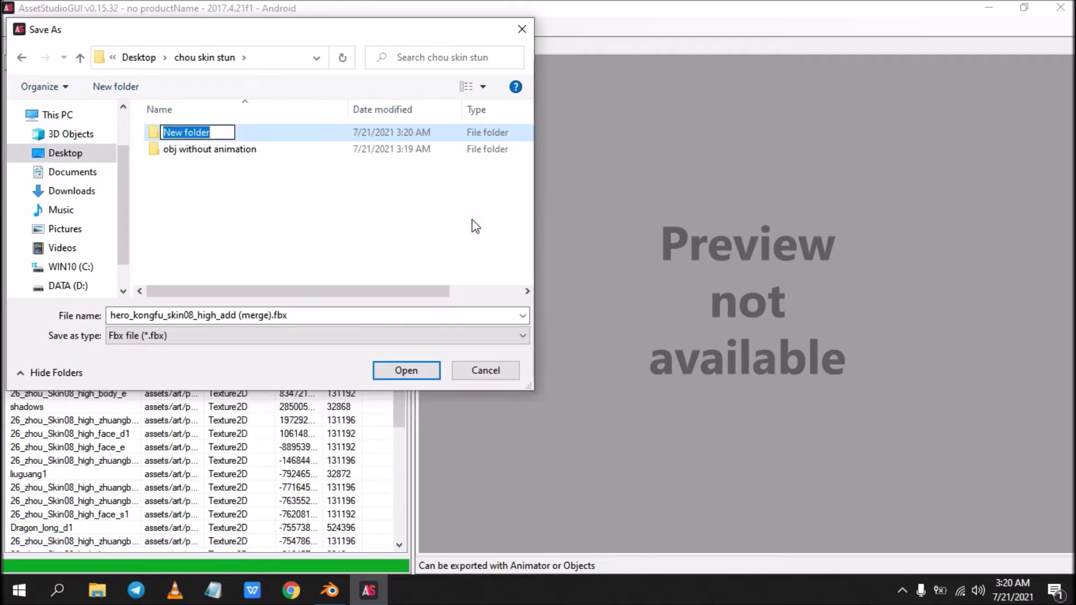
type("fbx")
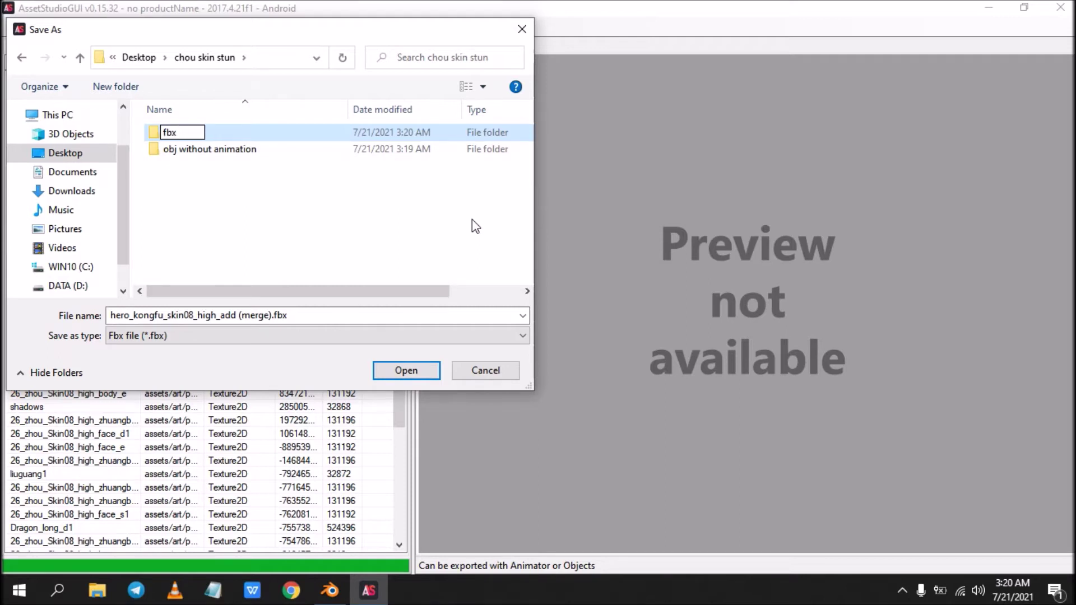
type(" with animation")
key("Return")
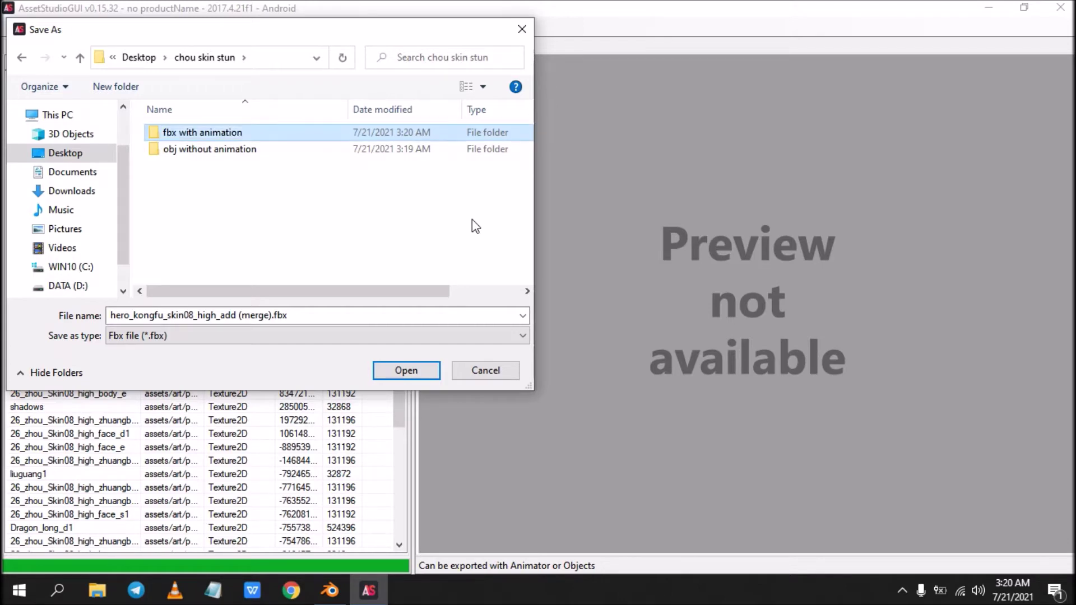
Save the merged FBX into the "fbx with animation" folder, check the exported FBX file and close the folder window.
left_click(409, 377)
left_click(412, 372)
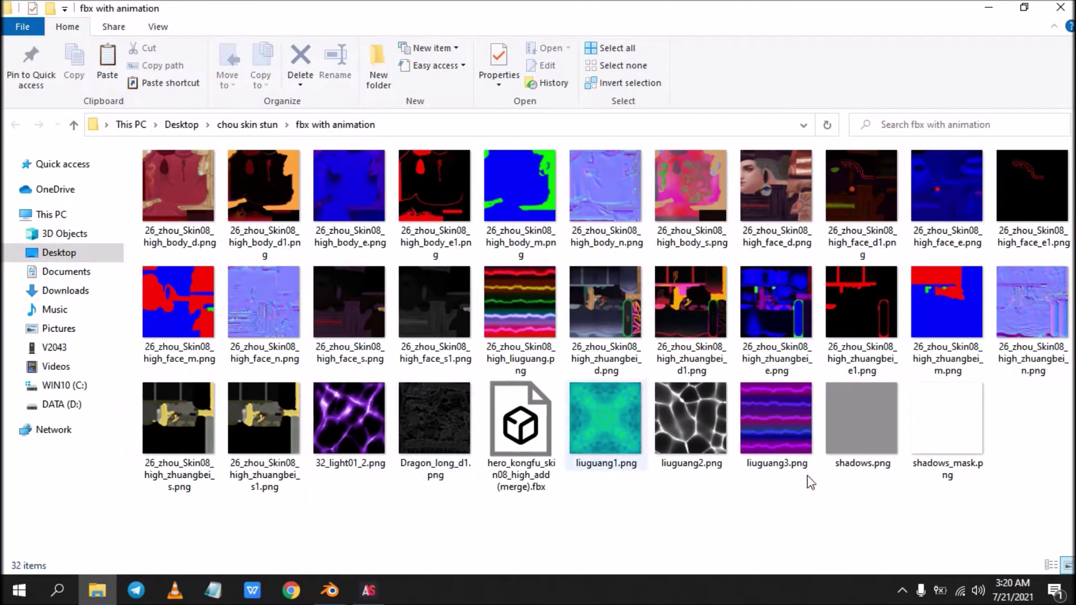
left_click(527, 422)
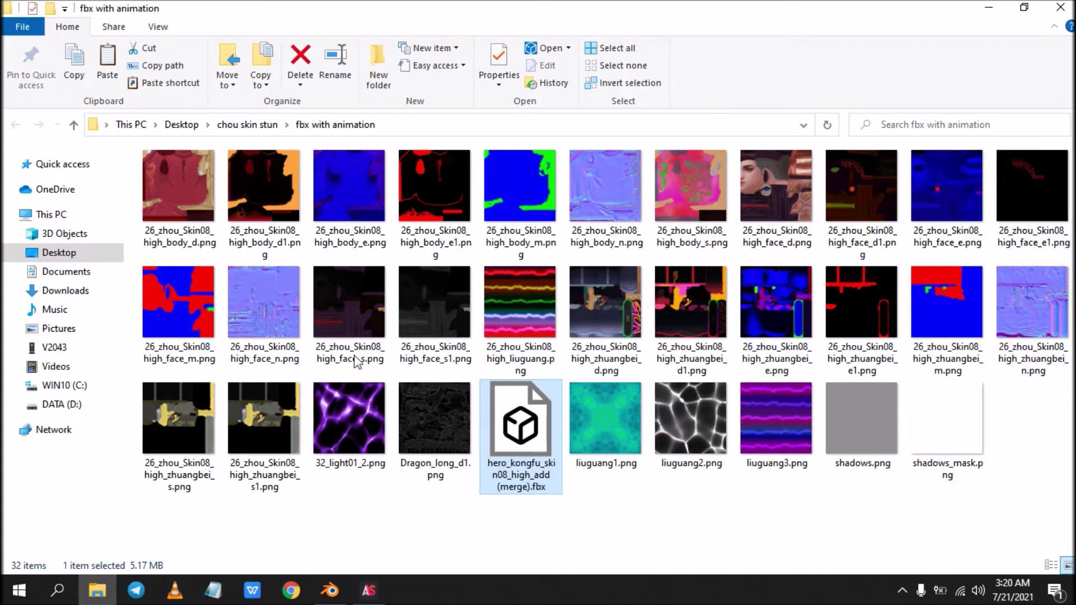
left_click(1061, 7)
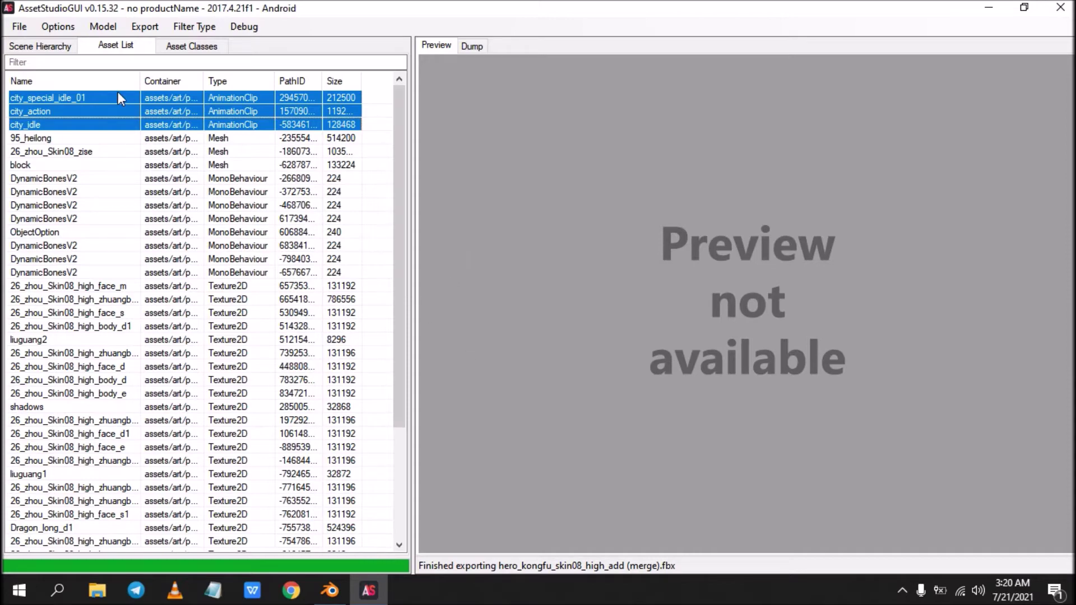
Restart AssetStudio and load hero_kongfu_skin08_high_add.unity3d from the desktop into it.
left_click(34, 48)
left_click(1061, 7)
right_click(437, 312)
left_click(514, 363)
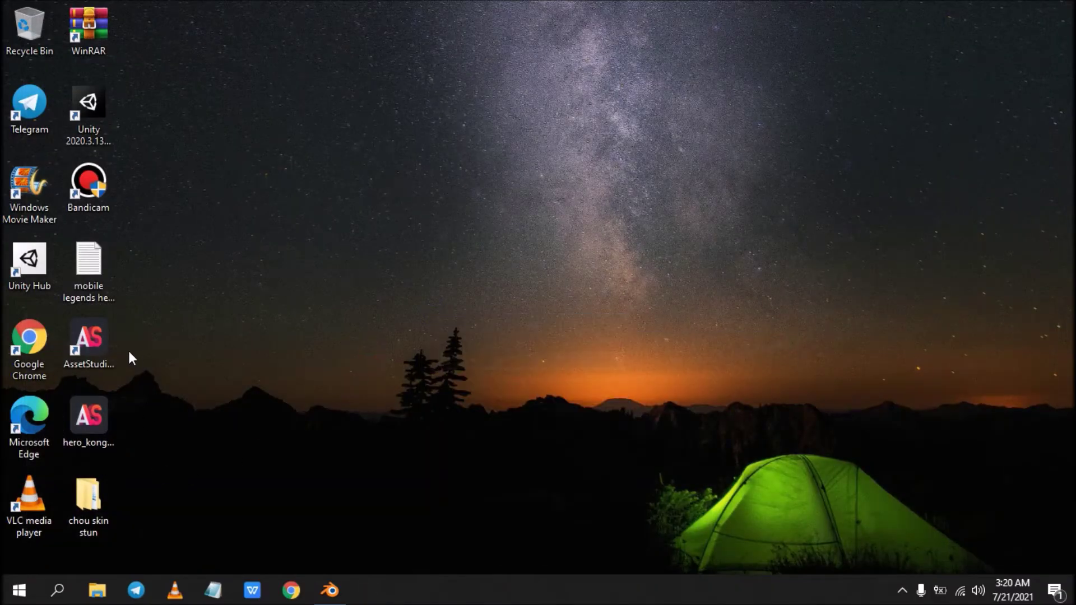
double_click(103, 348)
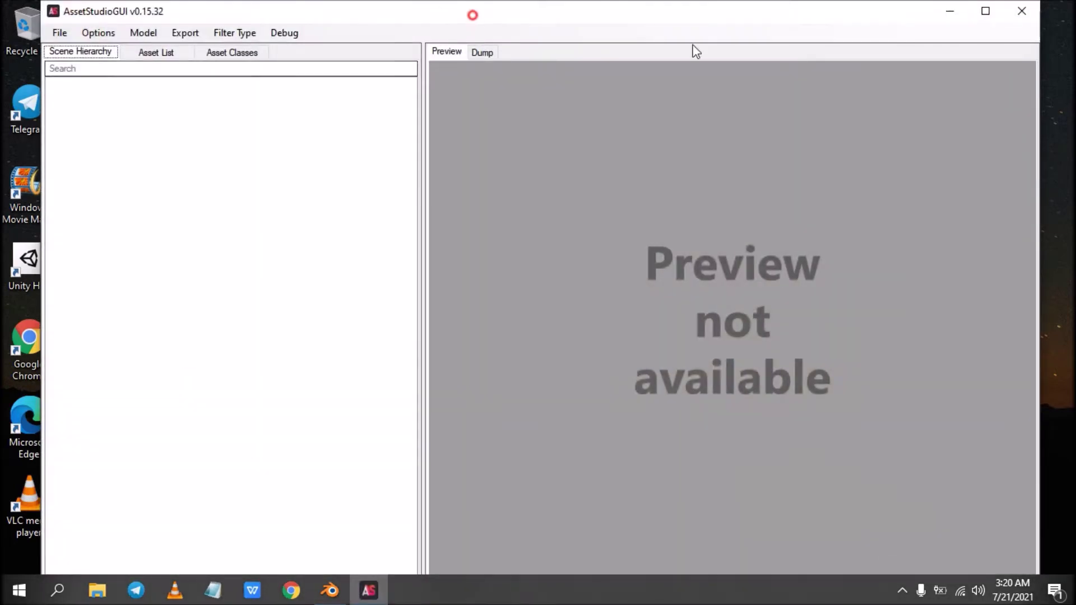
key("super+Right")
left_click(469, 169)
left_click_drag(89, 417, 719, 284)
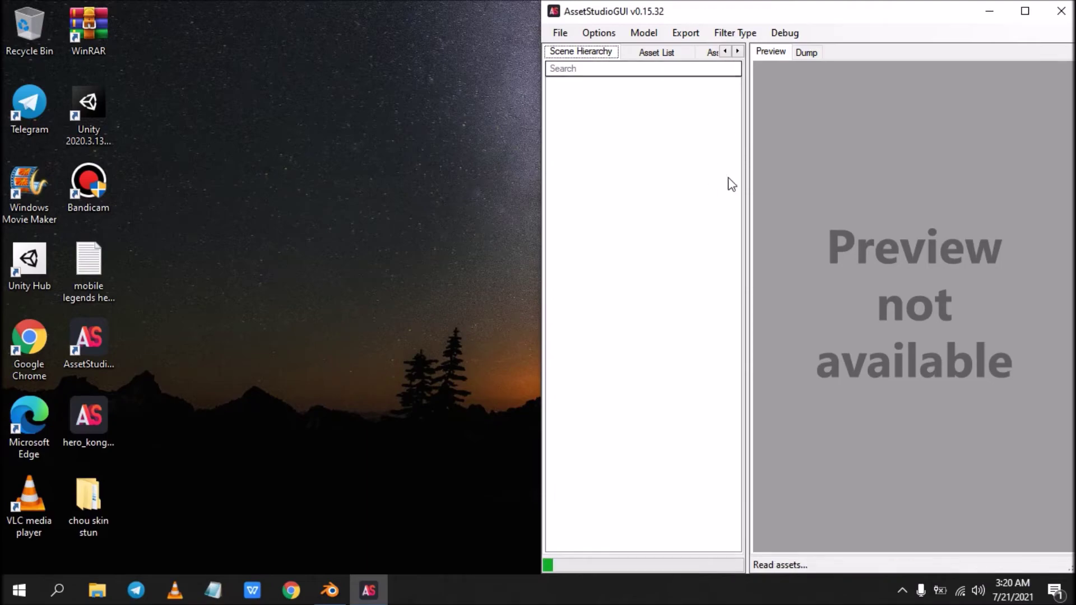
double_click(745, 10)
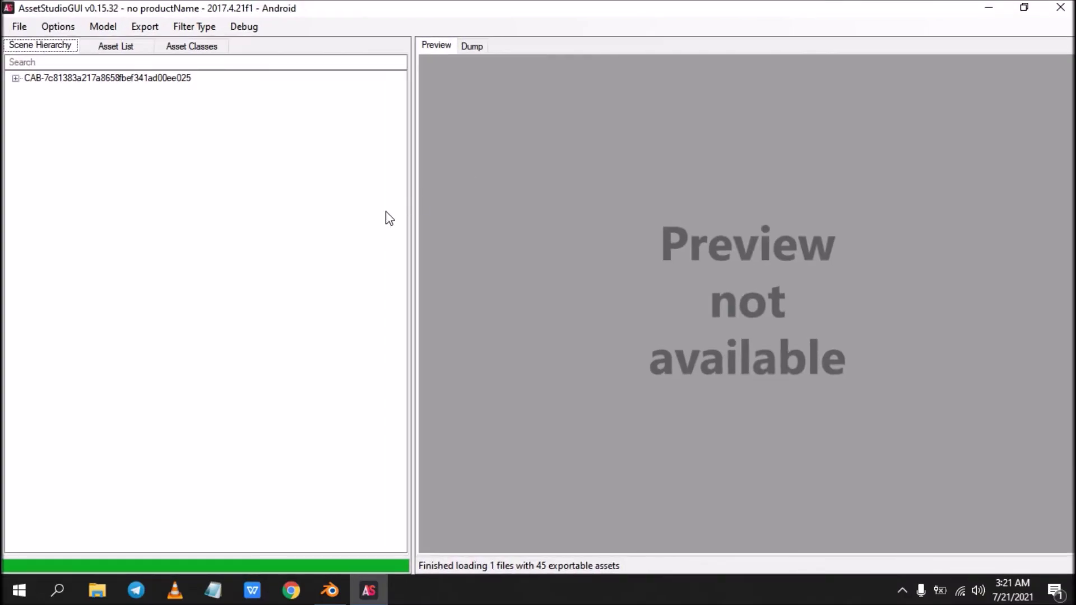
Mark hero_kongfu_skin08_high_add in the scene hierarchy and start a merged export of it without animation clips.
left_click(16, 80)
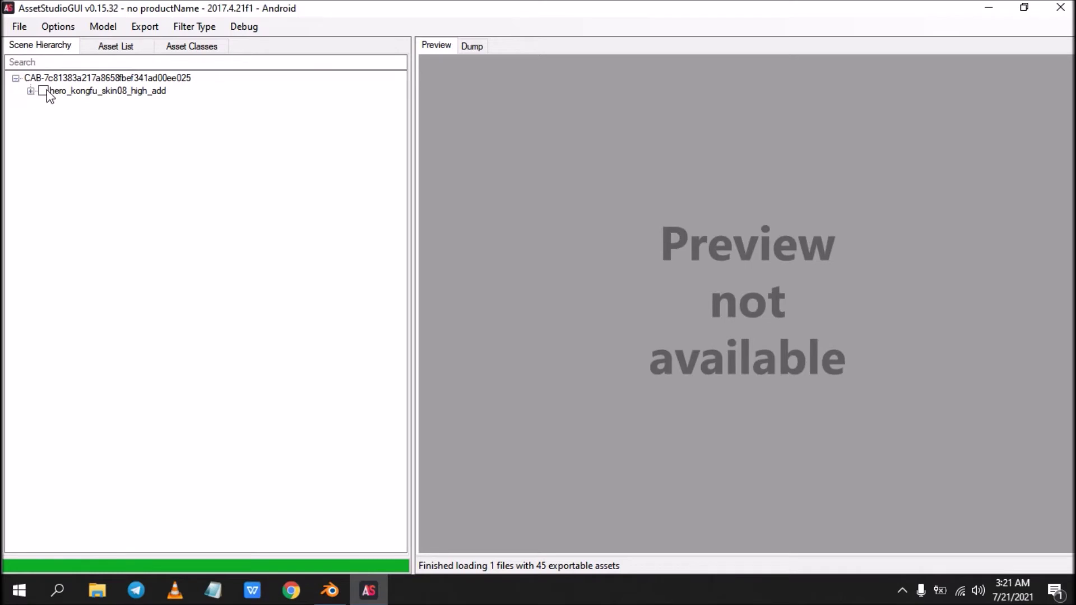
left_click(66, 93)
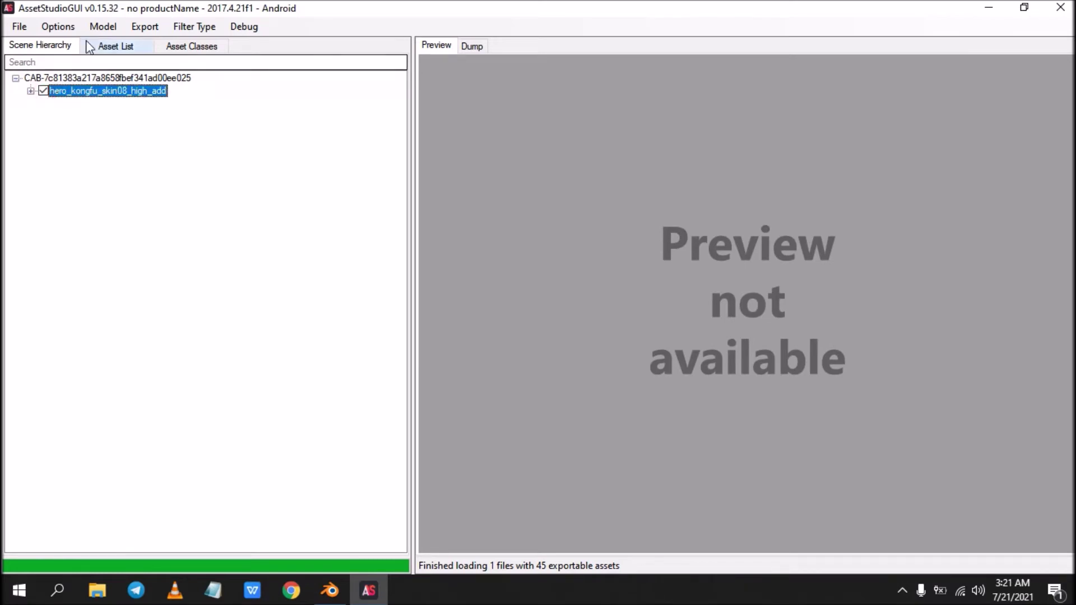
left_click(100, 28)
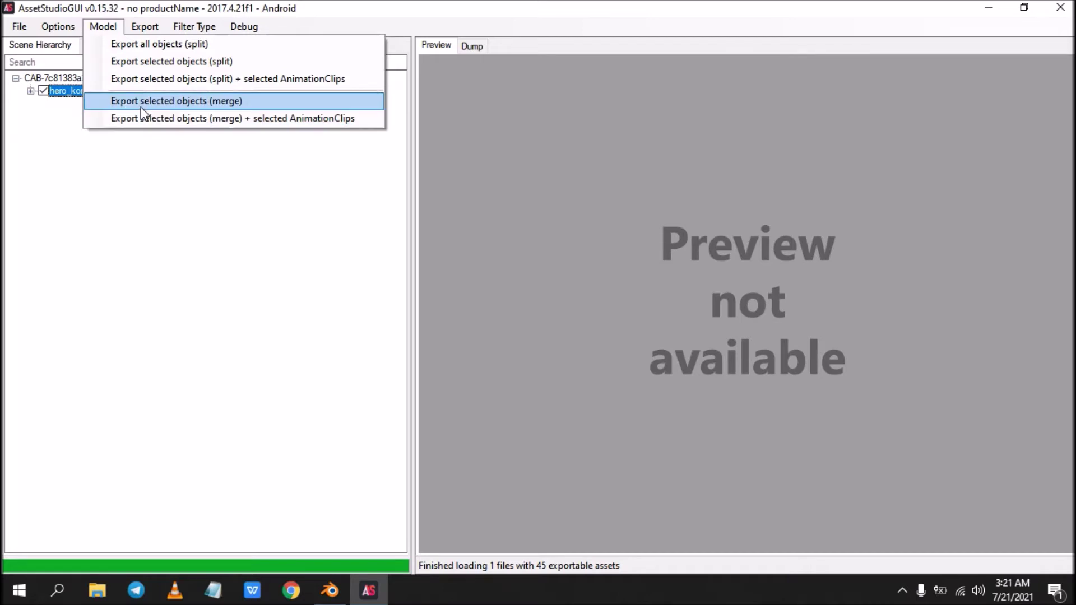
left_click(216, 102)
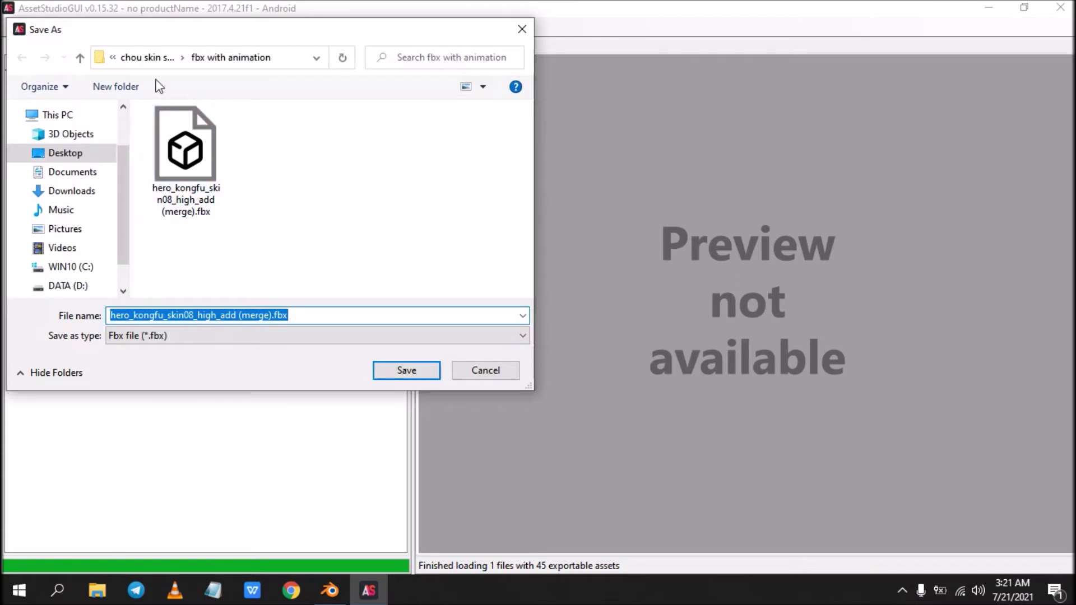
Create a folder named "fbx without animation" inside Desktop\chou skin stun for the export.
left_click(67, 153)
left_click(202, 134)
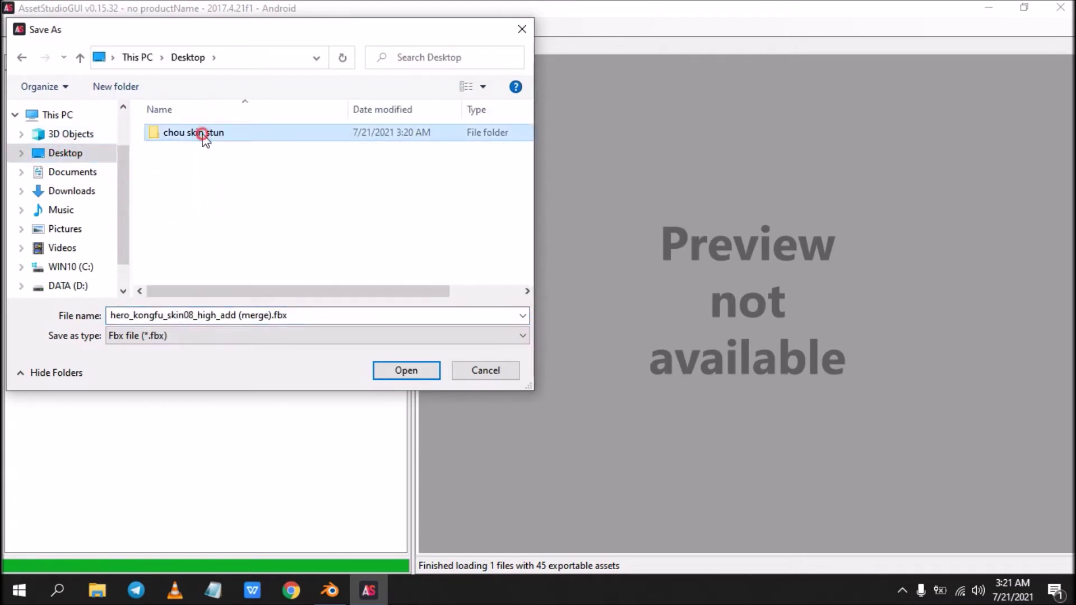
double_click(203, 134)
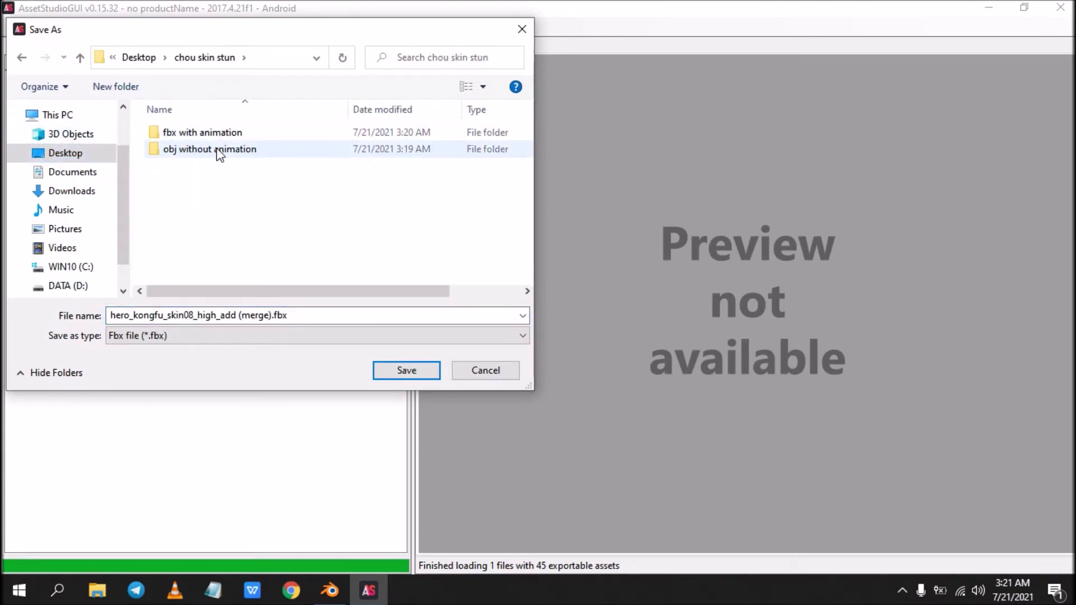
right_click(213, 196)
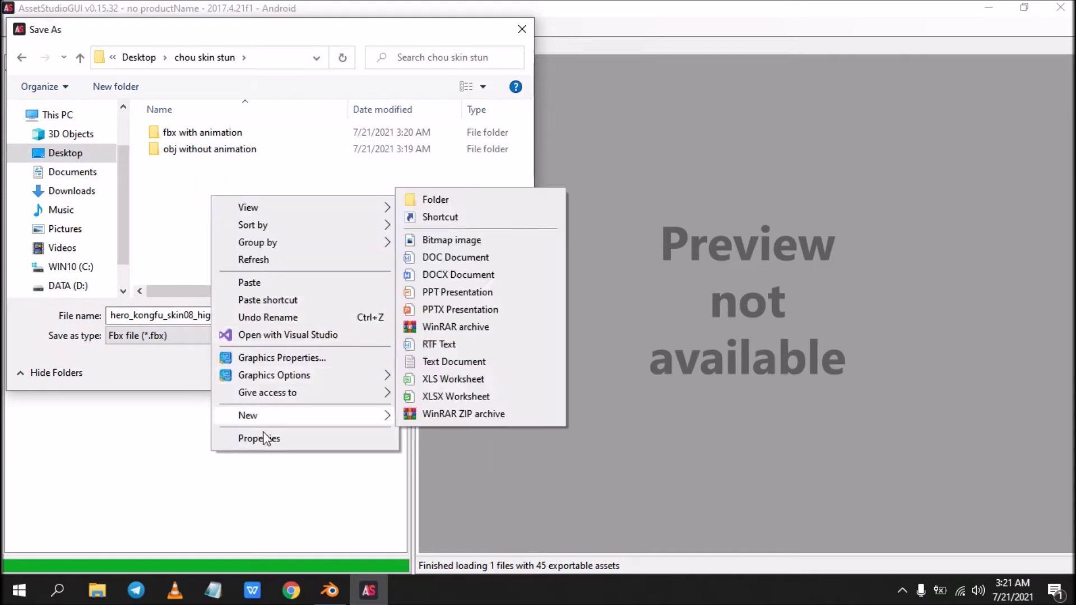
left_click(446, 200)
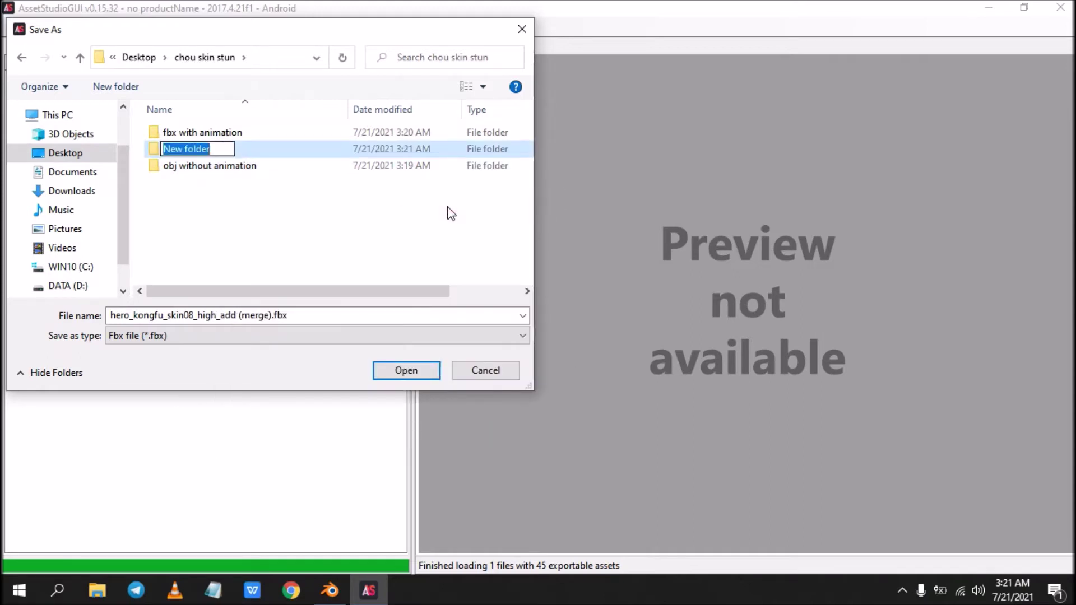
type("fbx witgh")
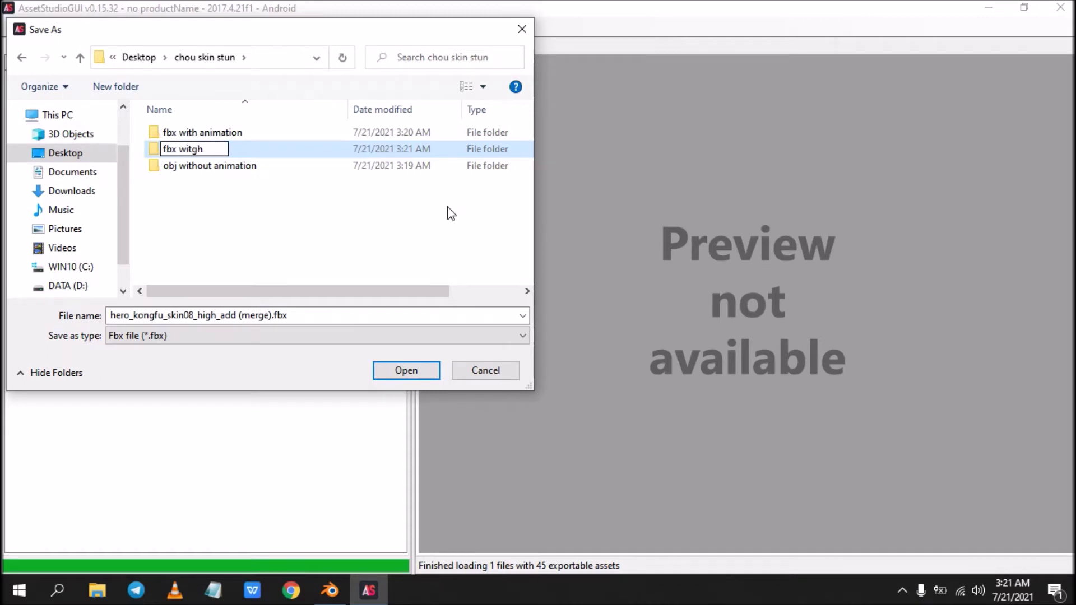
key("BackSpace")
key("BackSpace")
type("hout animat")
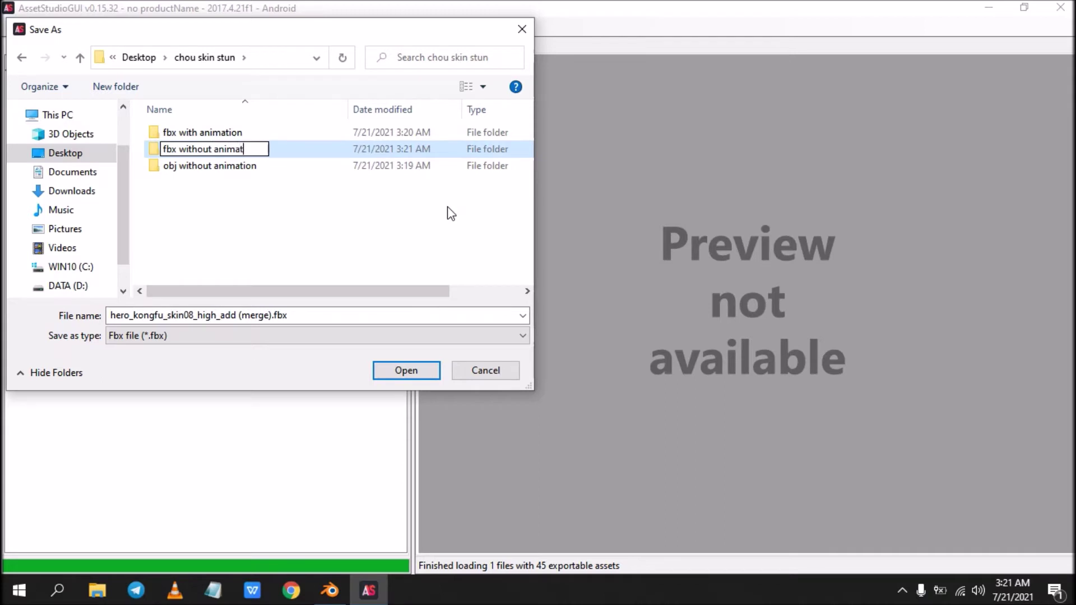
type("ion")
left_click(456, 228)
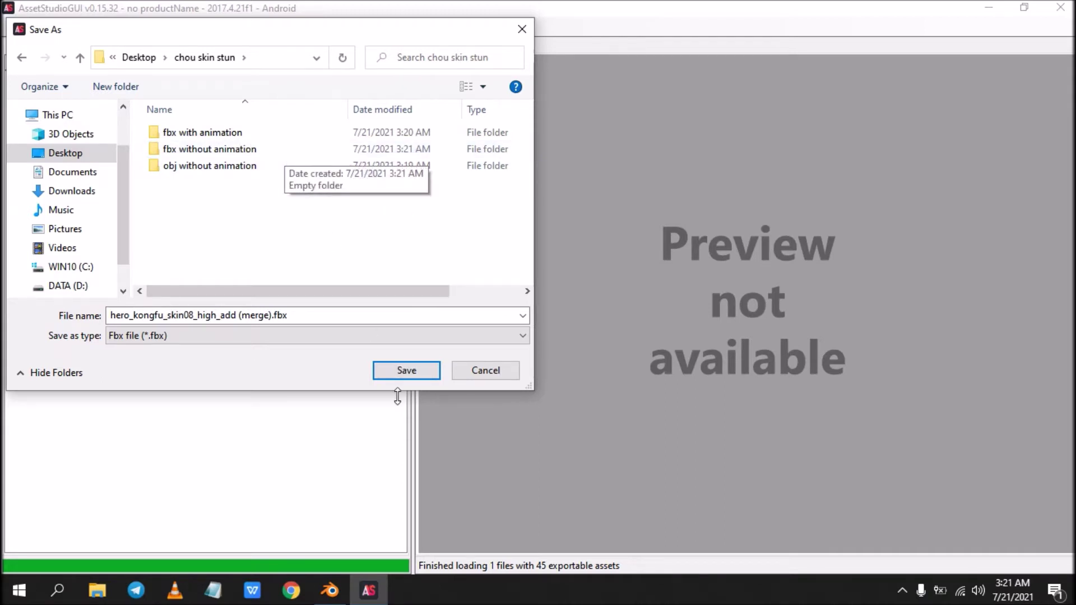
Save the merged FBX into the "fbx without animation" folder under its suggested file name.
left_click(303, 150)
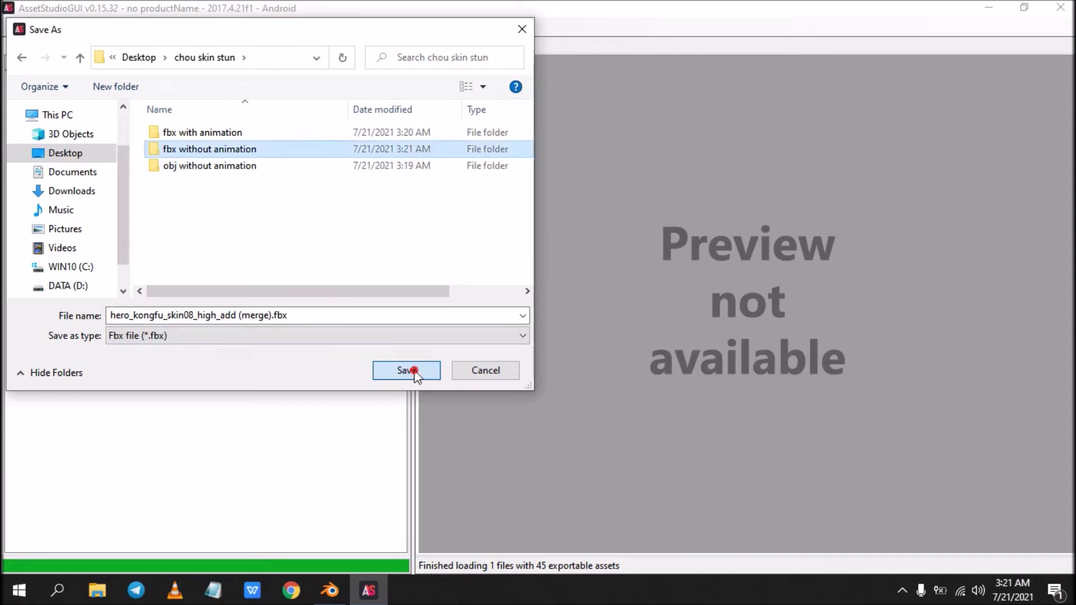
left_click(415, 371)
left_click(409, 370)
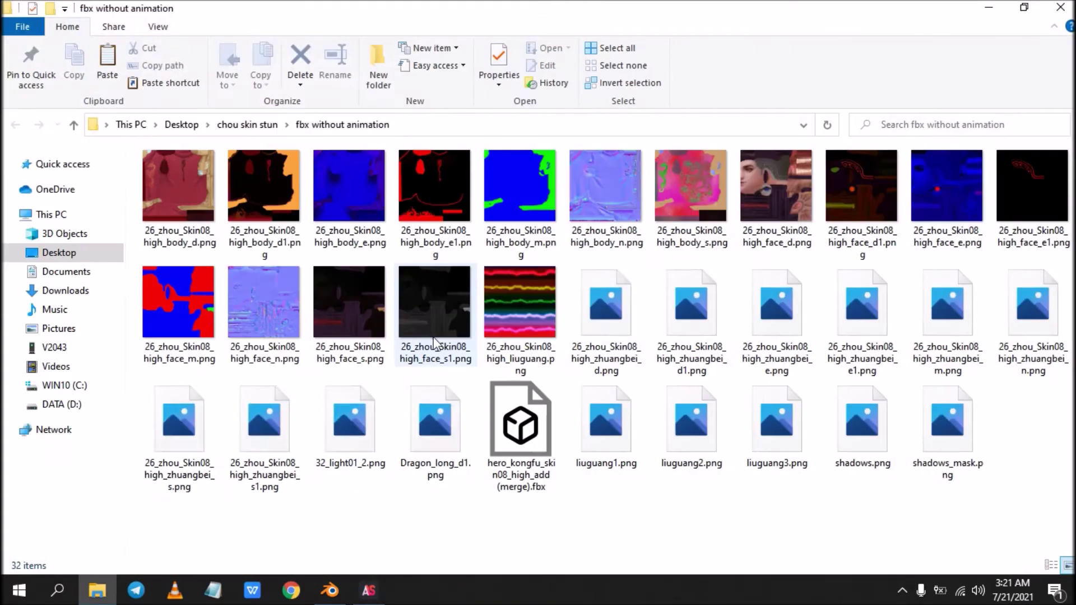
Compare the newly exported FBX file with the one in the "fbx with animation" folder.
left_click(536, 433)
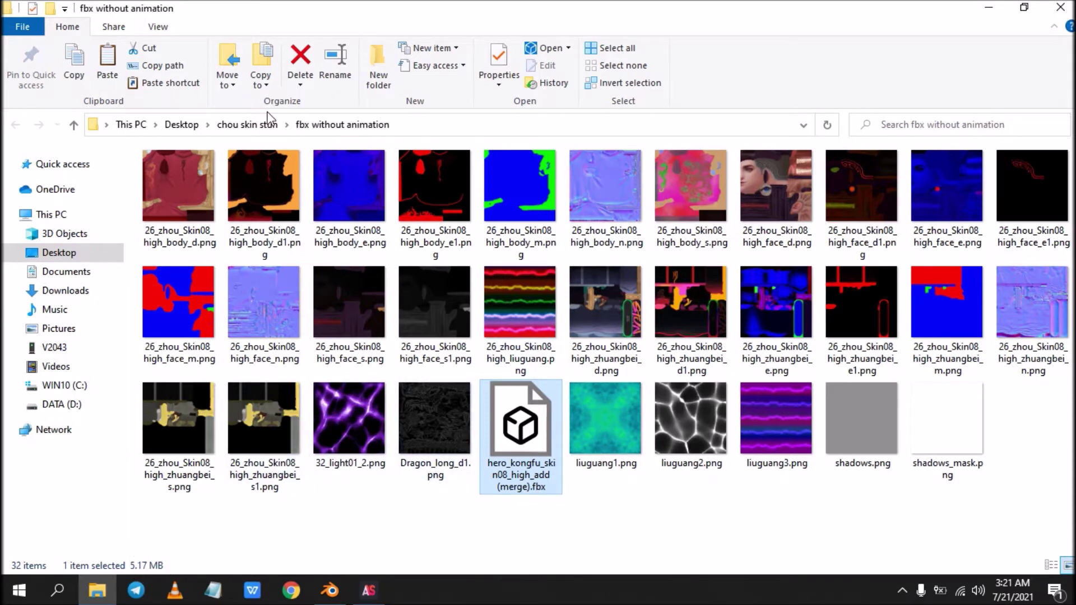
left_click(247, 124)
double_click(173, 177)
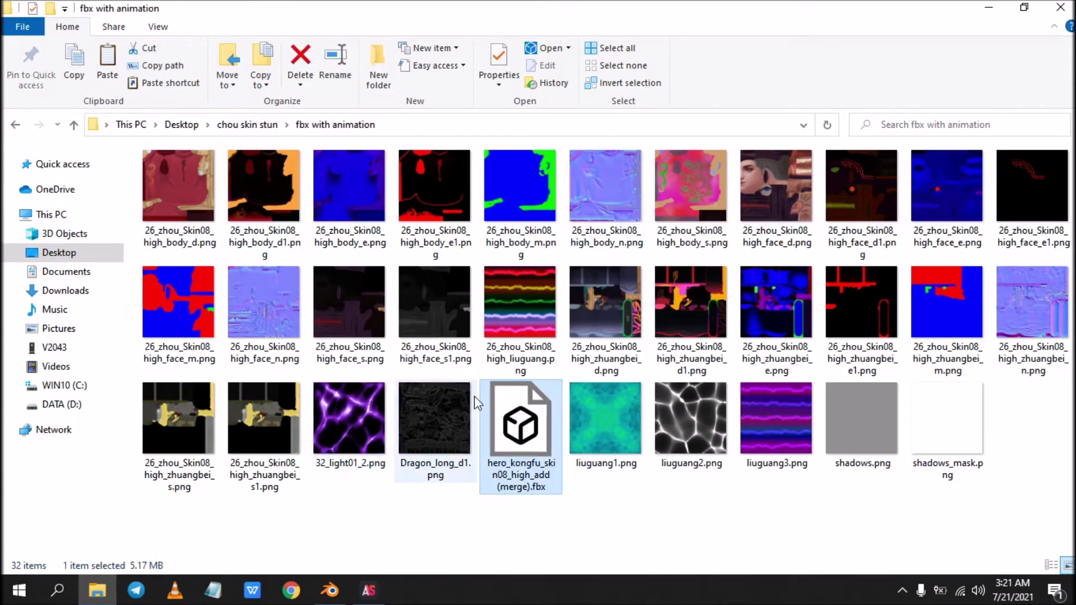
Delete the "fbx without animation" folder from chou skin stun.
left_click(19, 125)
left_click(277, 195)
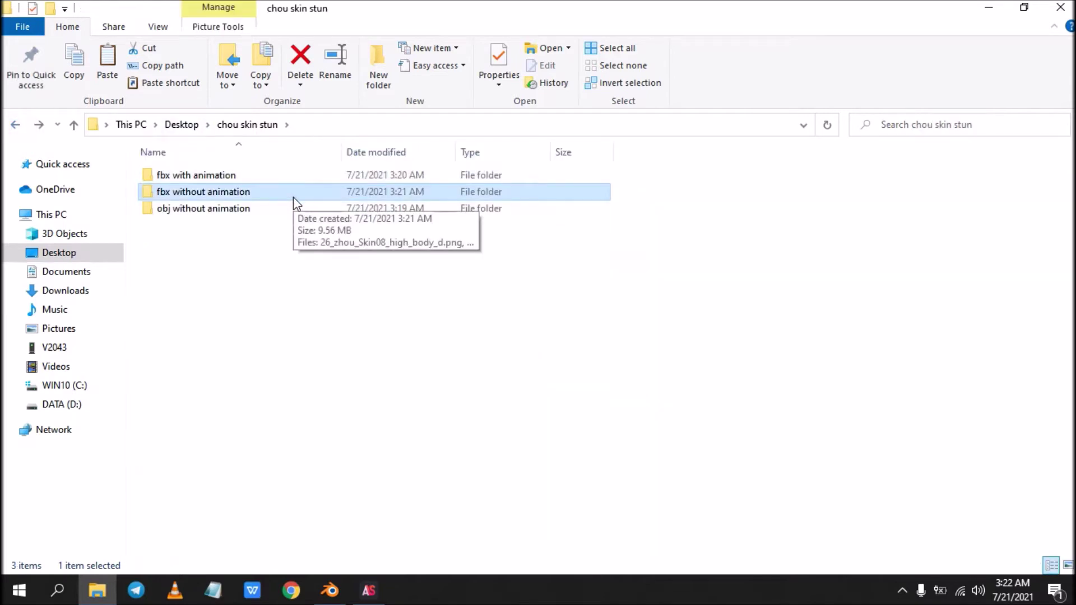
key("Delete")
Close AssetStudio, launch it again beside the desktop icons and reload hero_kongfu_skin08_high_add.unity3d in a maximized window.
double_click(943, 6)
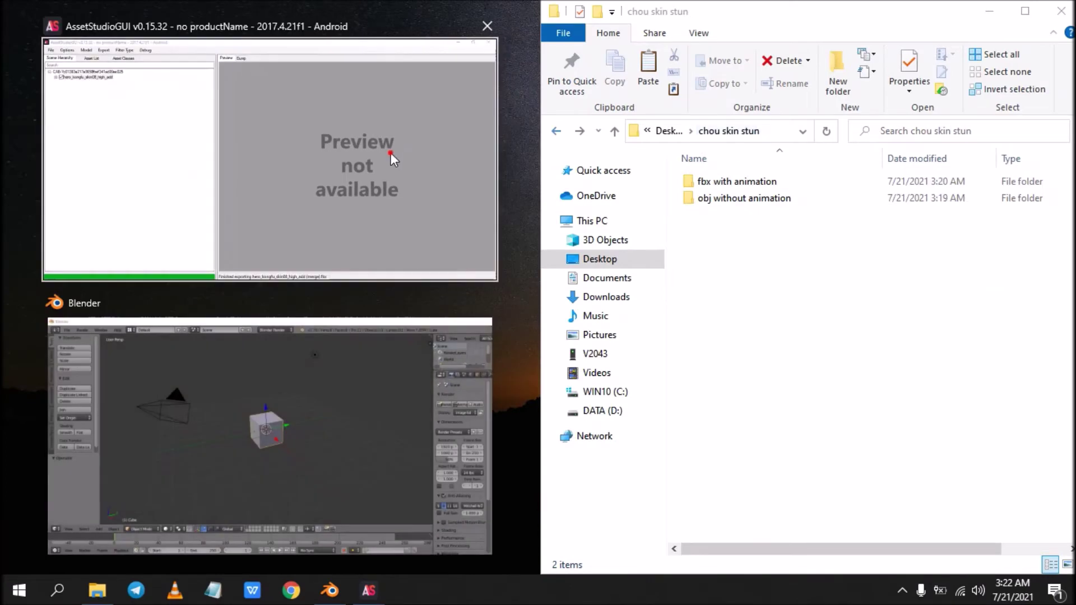
left_click(390, 153)
left_click(516, 9)
double_click(89, 359)
left_click_drag(474, 7, 0, 235)
left_click_drag(403, 14, 1075, 106)
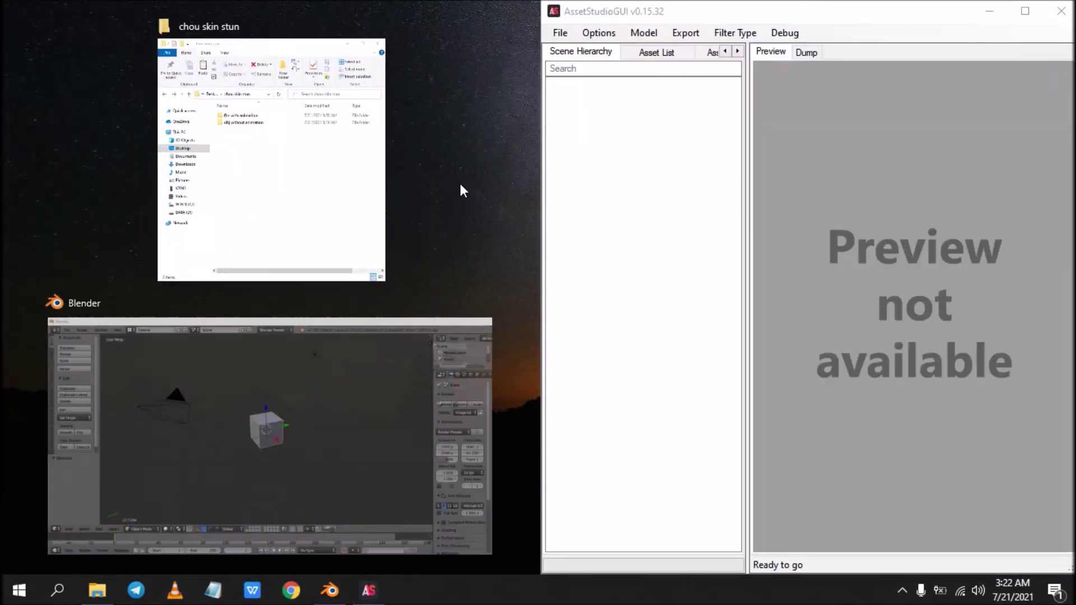
left_click(439, 171)
left_click_drag(91, 434, 642, 324)
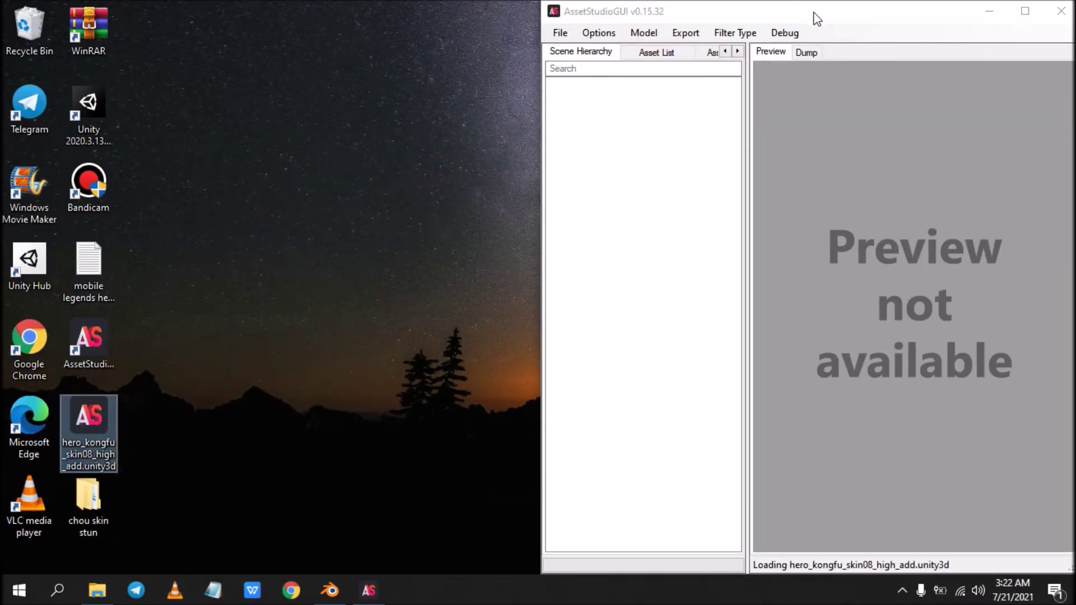
double_click(811, 12)
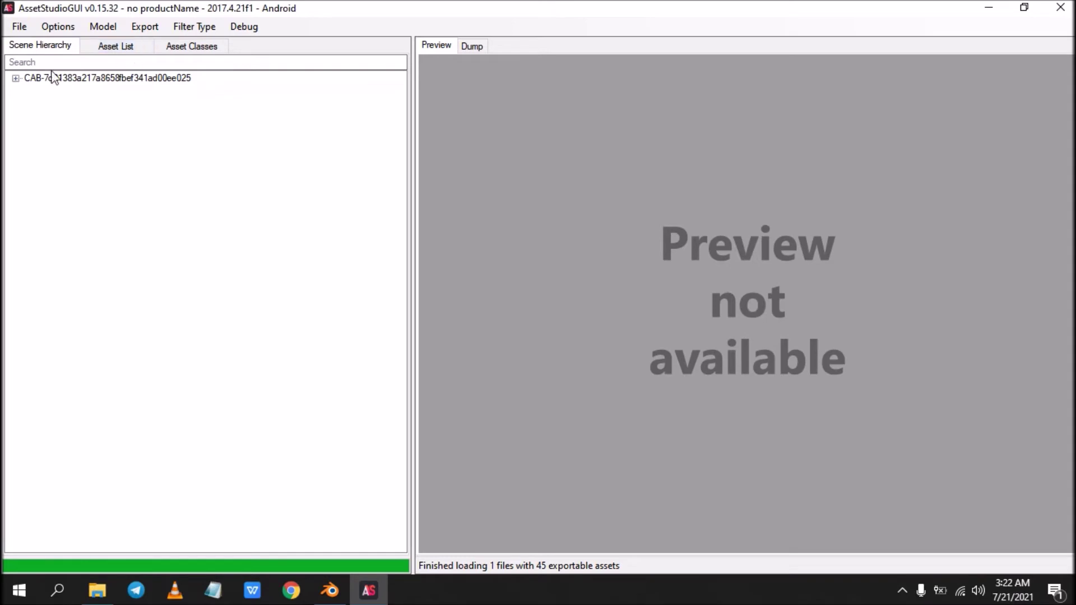
Expand the scene hierarchy down to the child objects of the inner hero_kongfu_skin08_high_add node.
left_click(15, 79)
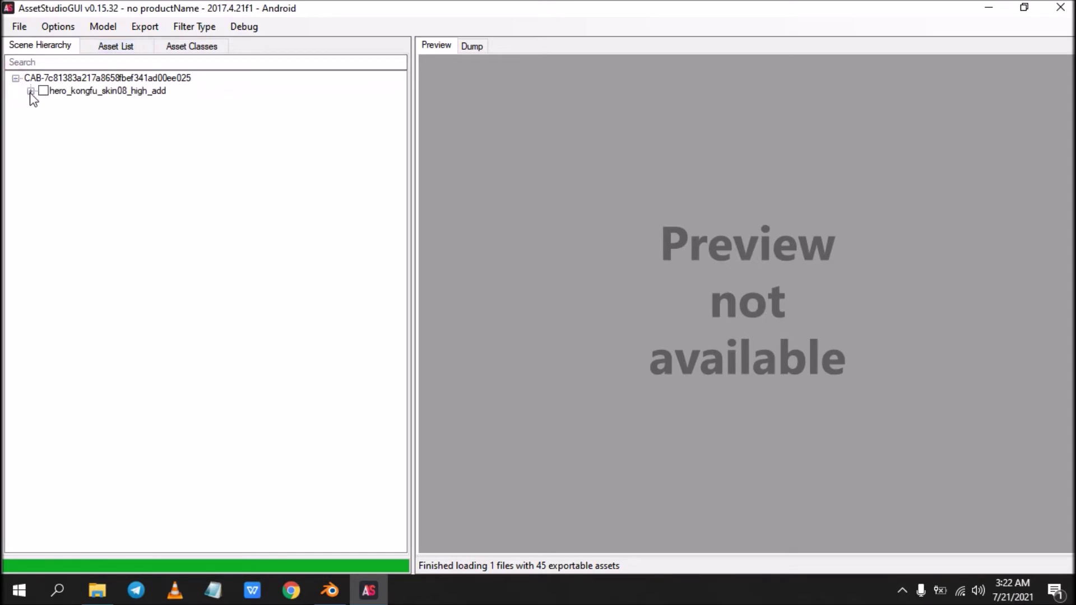
left_click(30, 91)
left_click(45, 117)
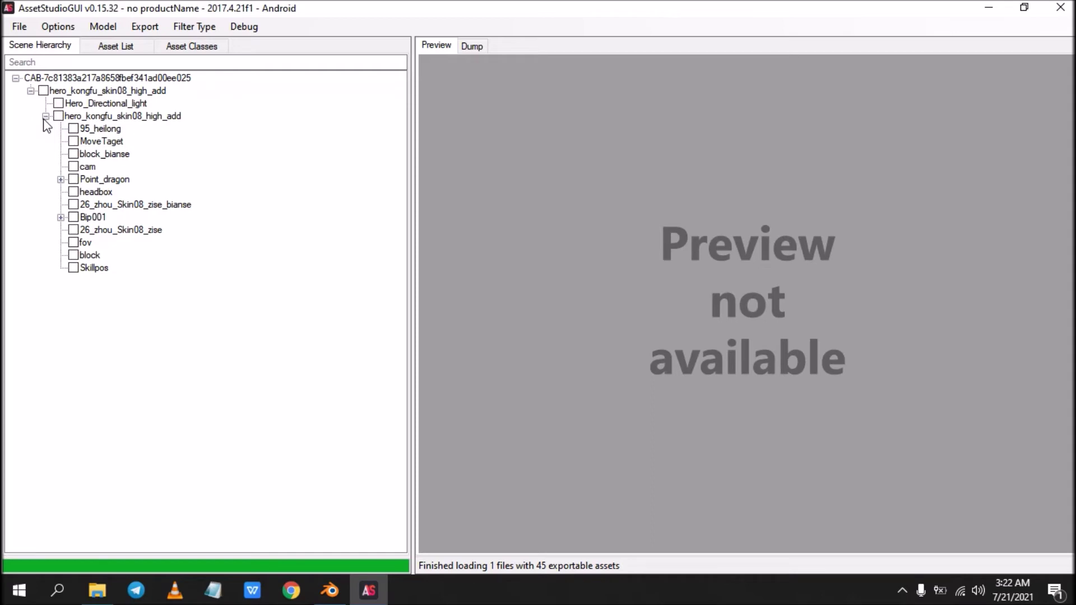
Sort the asset list by type and preview the 95_heilong and 26_zhou_Skin08_zise meshes.
left_click(135, 48)
left_click(223, 82)
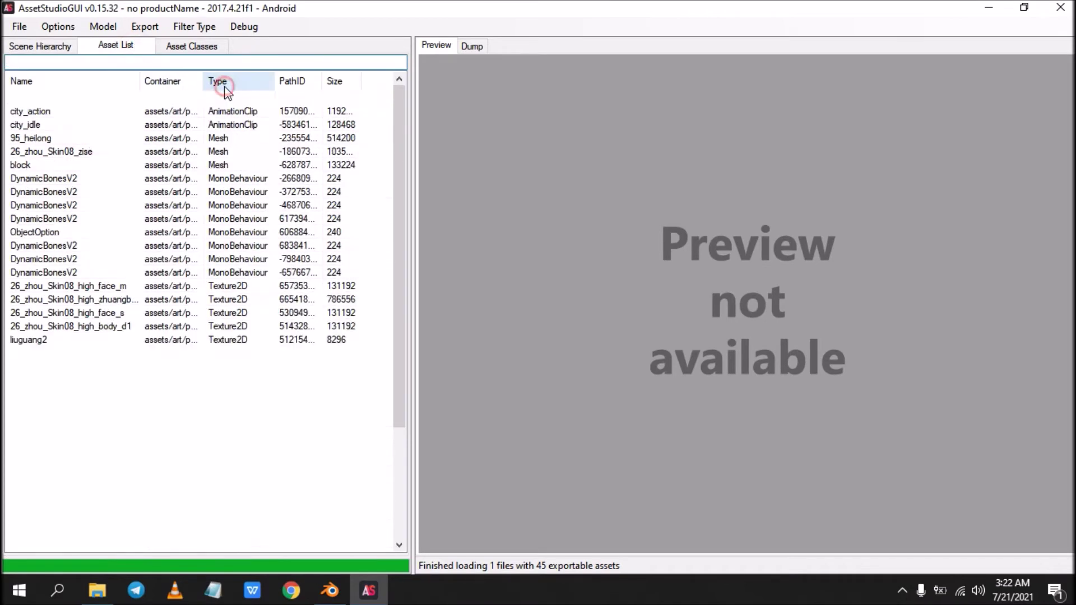
left_click(227, 140)
left_click(226, 151)
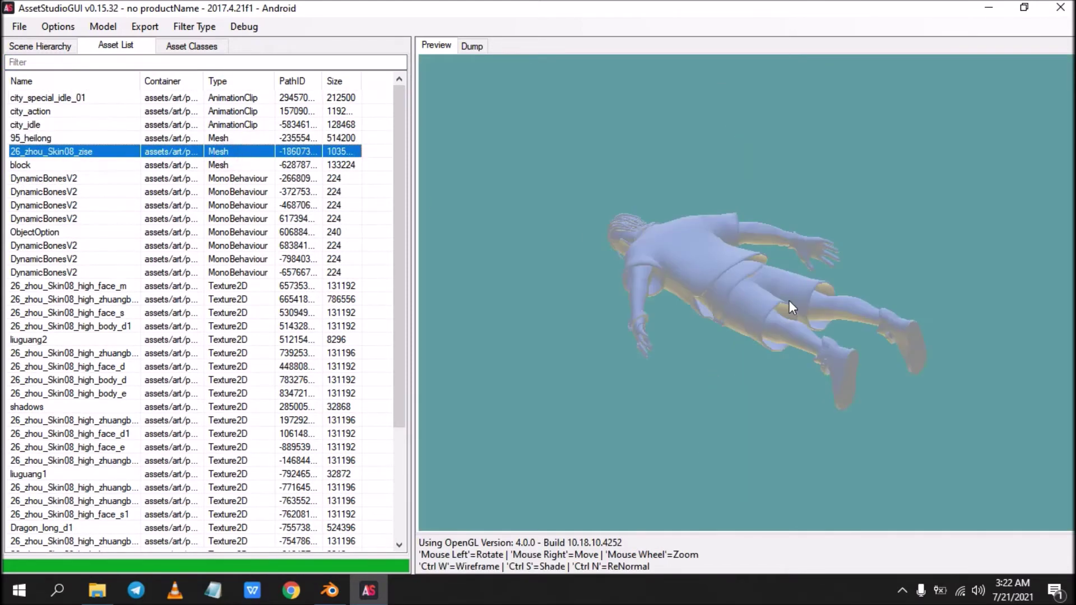
Rotate the 26_zhou_Skin08_zise mesh preview, show the mesh's original file in its folder, and close the folder window.
left_click_drag(750, 284, 972, 219)
left_click(252, 153)
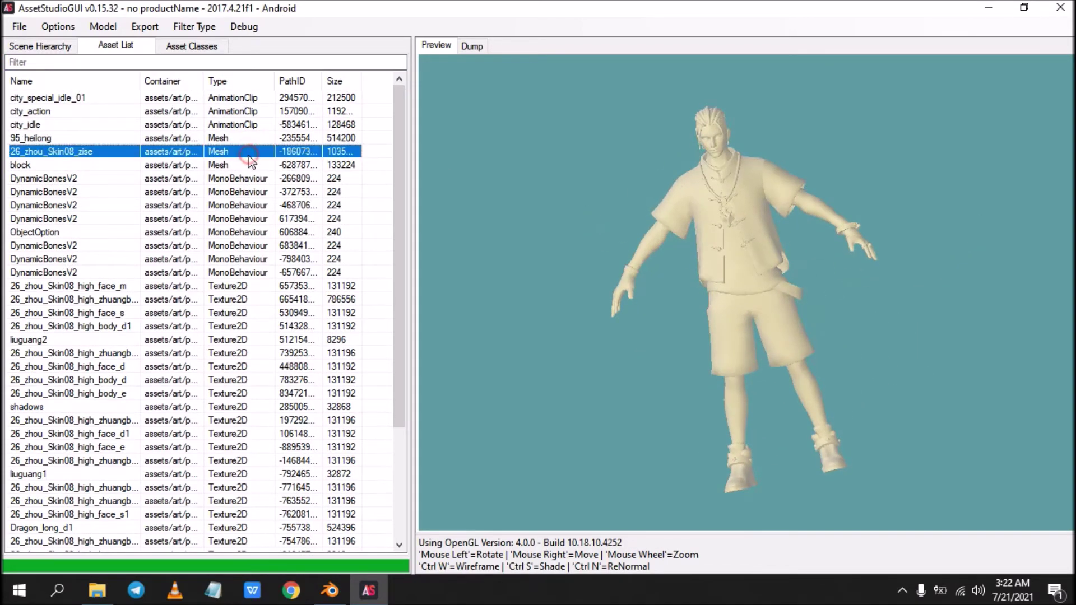
right_click(81, 156)
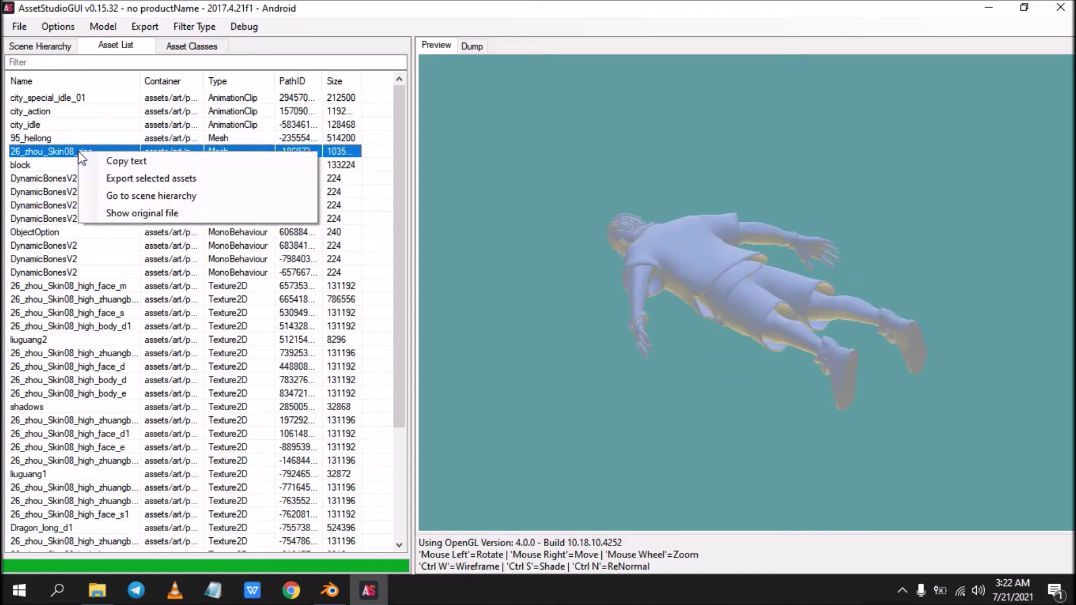
left_click(123, 212)
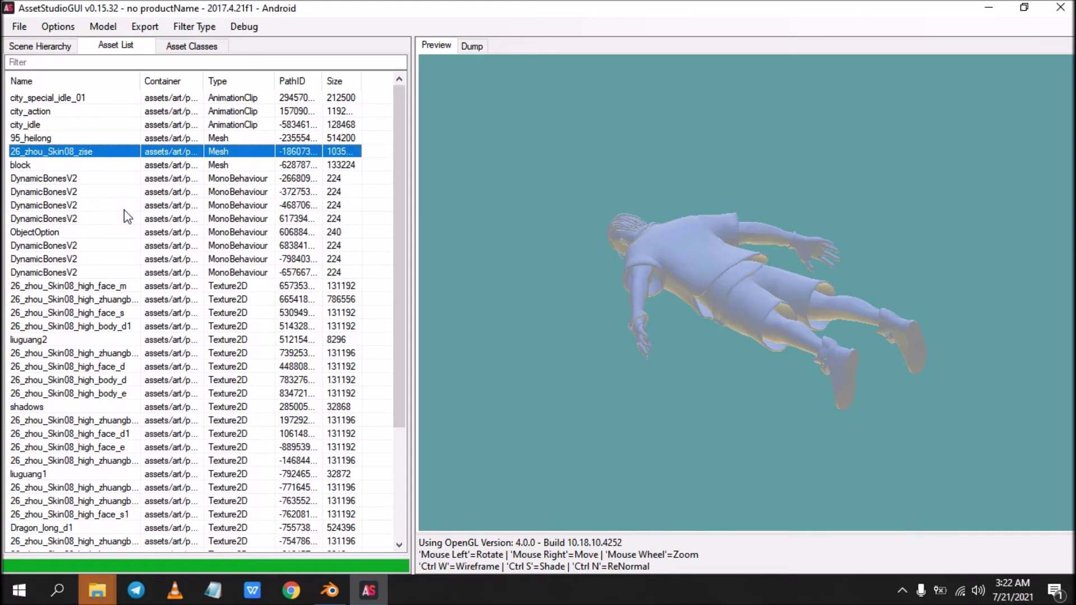
mouse_move(98, 593)
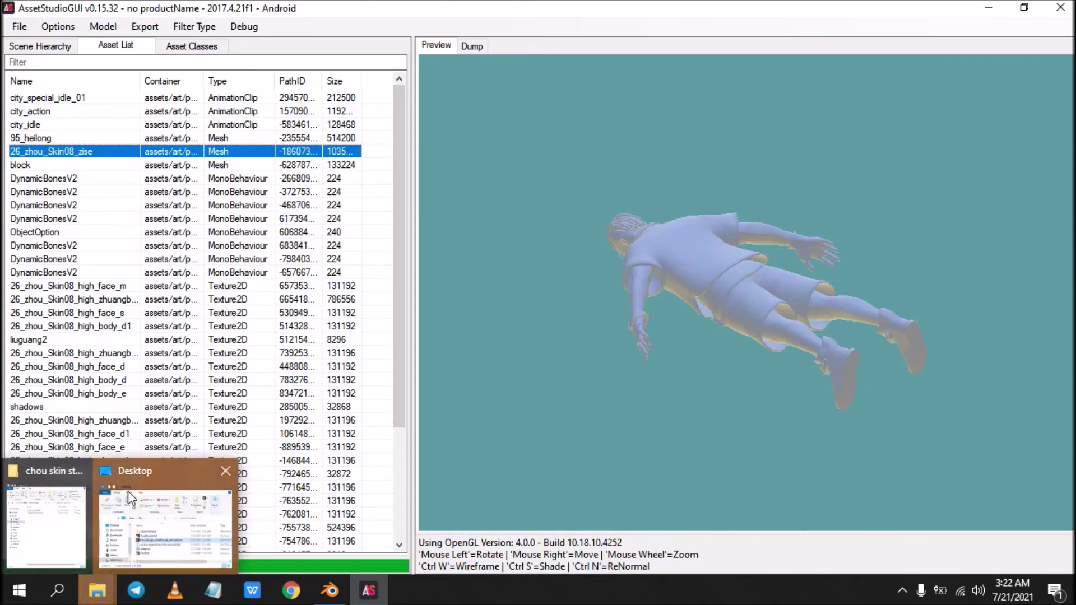
left_click(104, 477)
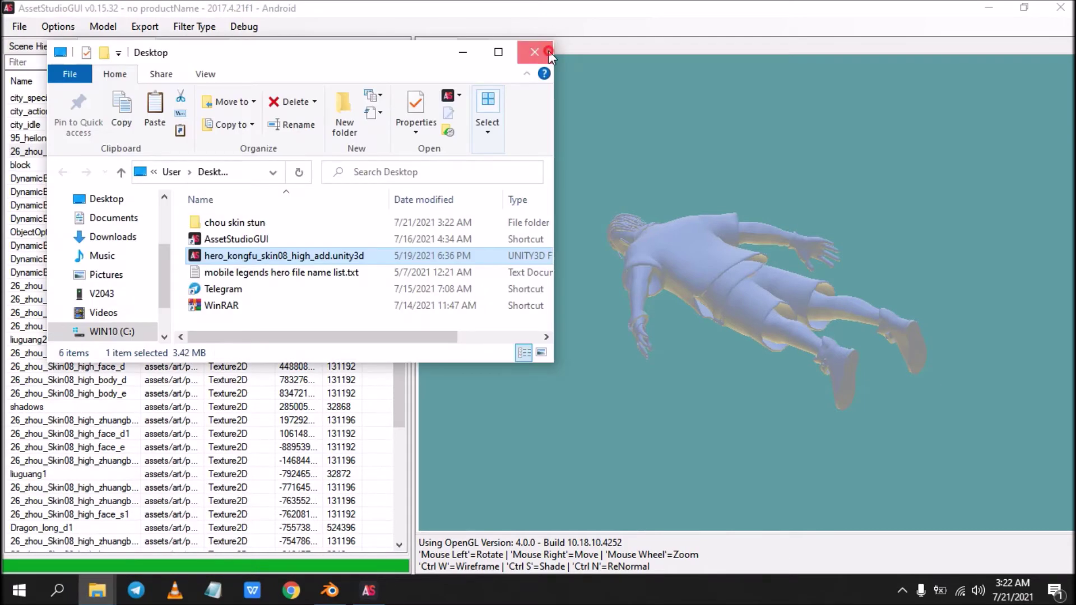
left_click(549, 54)
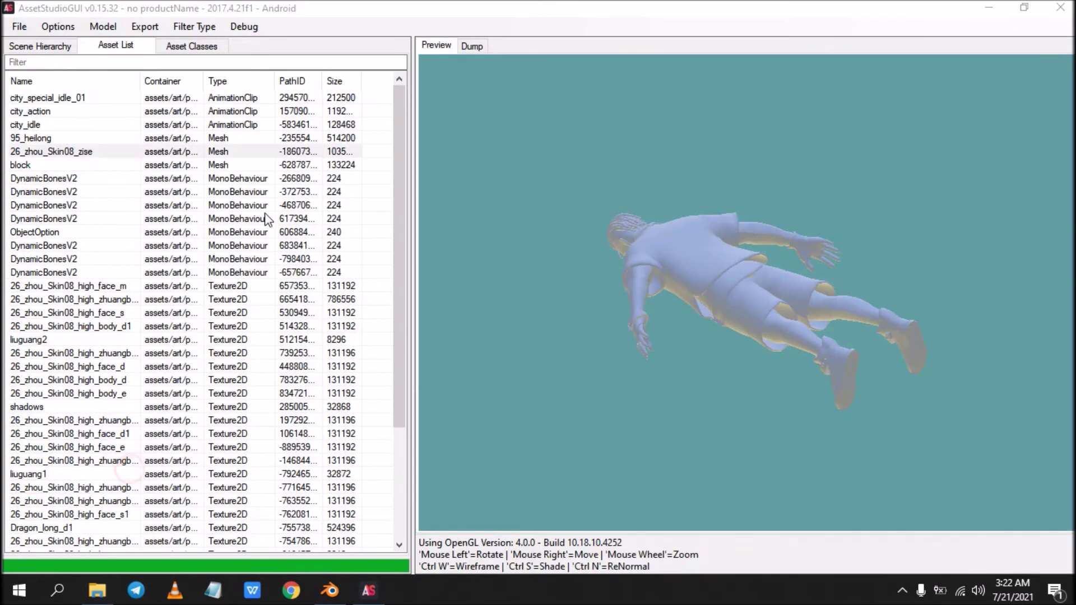
Copy the mesh name 26_zhou_Skin08_zise from the asset list and paste it as the scene hierarchy search text.
left_click(142, 153)
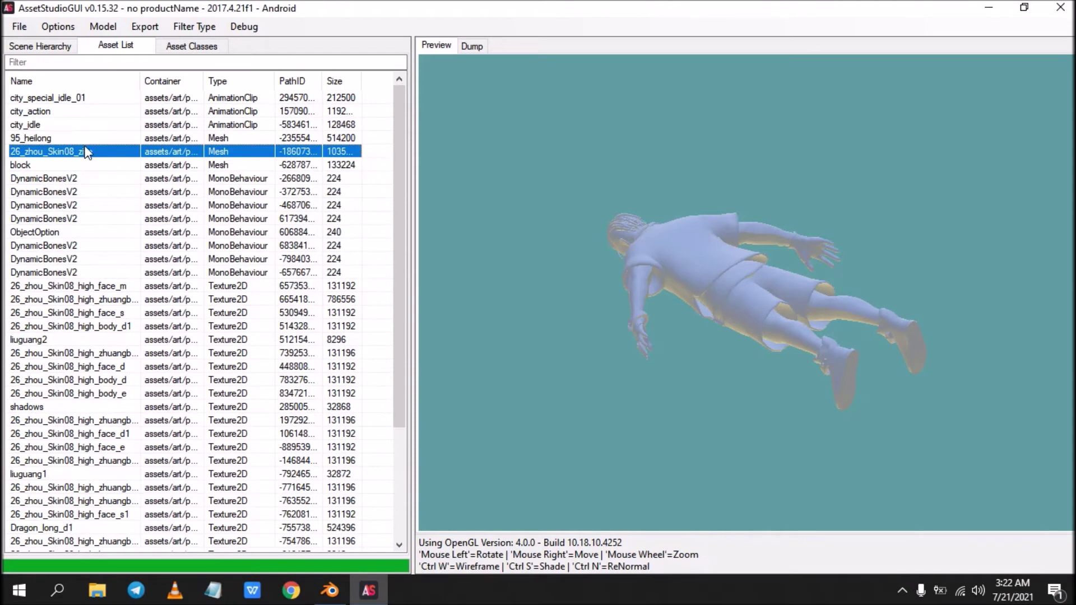
right_click(87, 153)
left_click(121, 163)
left_click(66, 46)
left_click(64, 63)
left_click(43, 56)
right_click(48, 62)
left_click(105, 132)
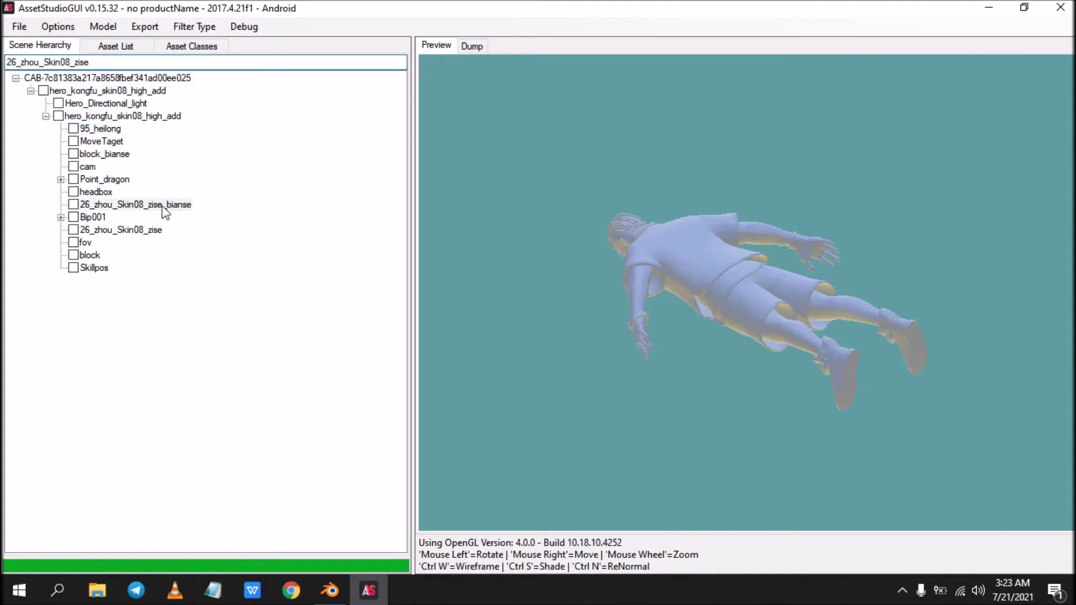
Mark only 26_zhou_Skin08_zise_bianse in the scene hierarchy and start a merged export of the selected object.
left_click(96, 205)
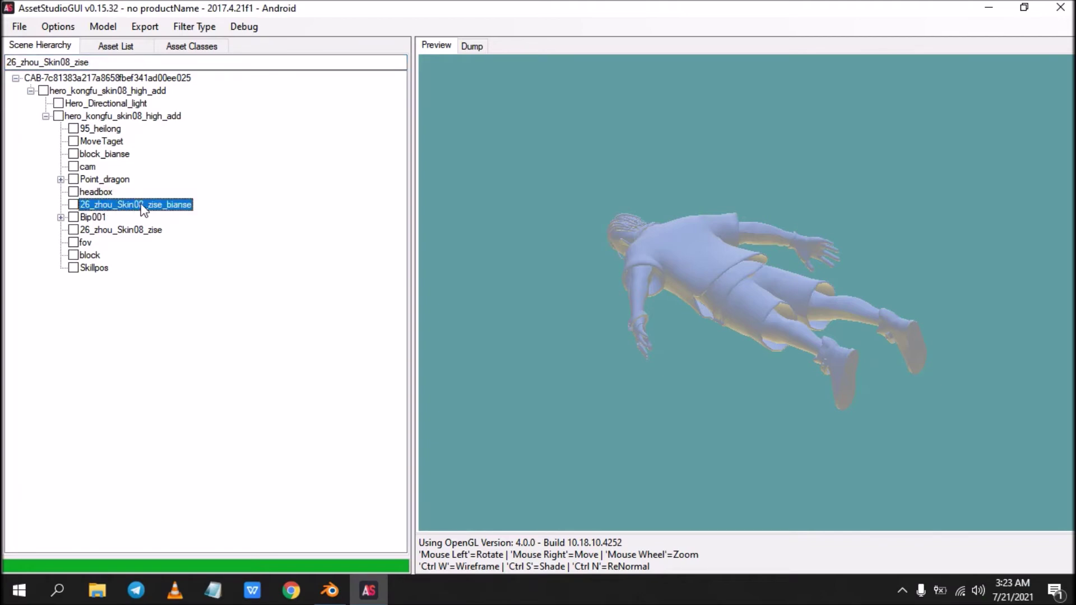
left_click(74, 205)
left_click(73, 204)
left_click(73, 205)
left_click(103, 26)
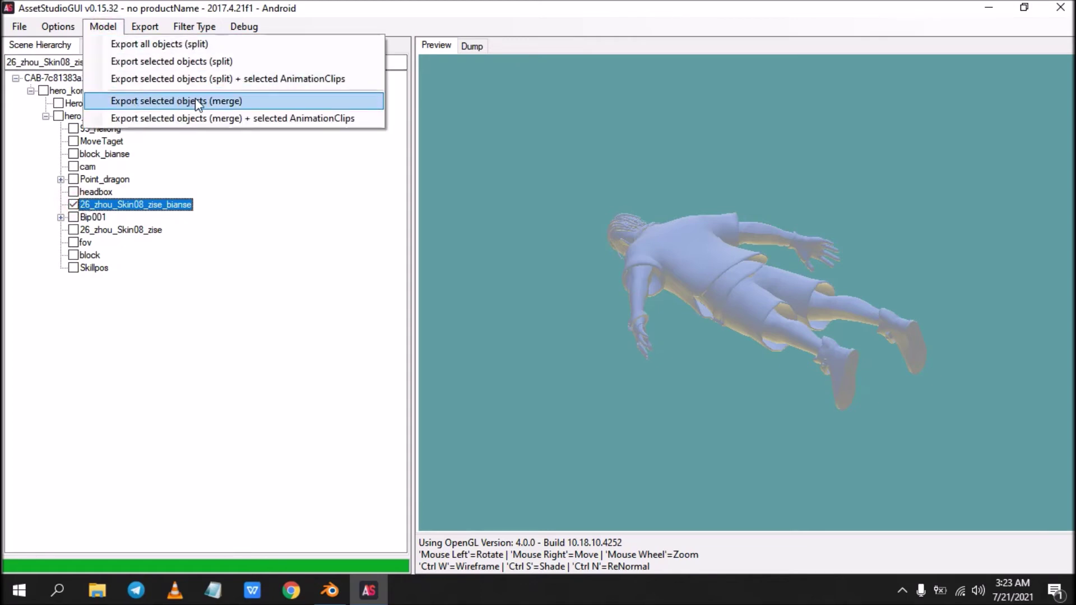
left_click(228, 102)
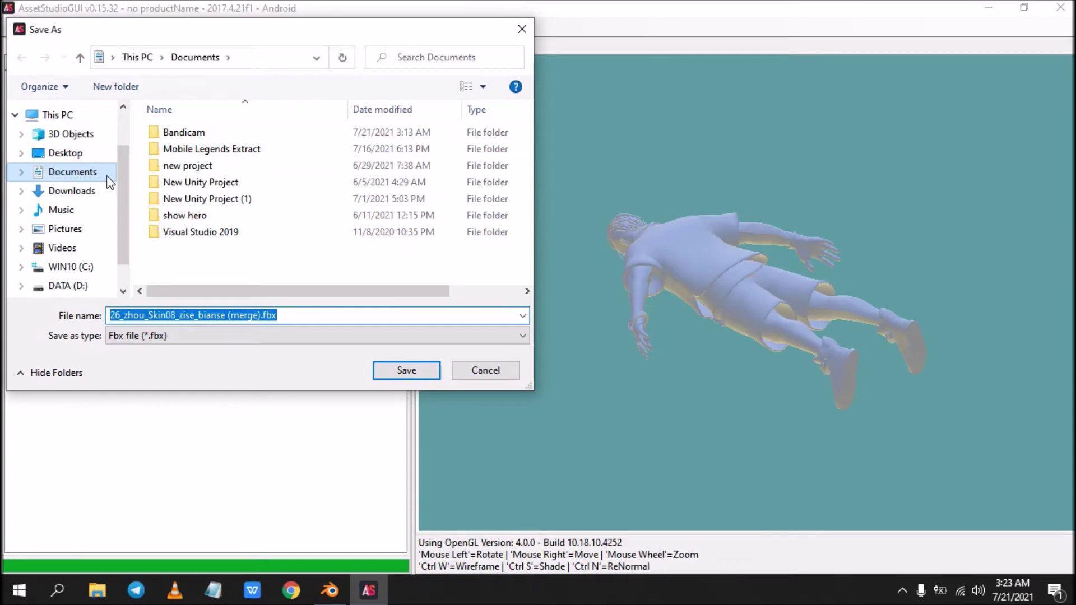
Save the merged FBX into a new folder named "fbx without animation" inside chou skin stun on the desktop.
left_click(65, 152)
double_click(210, 137)
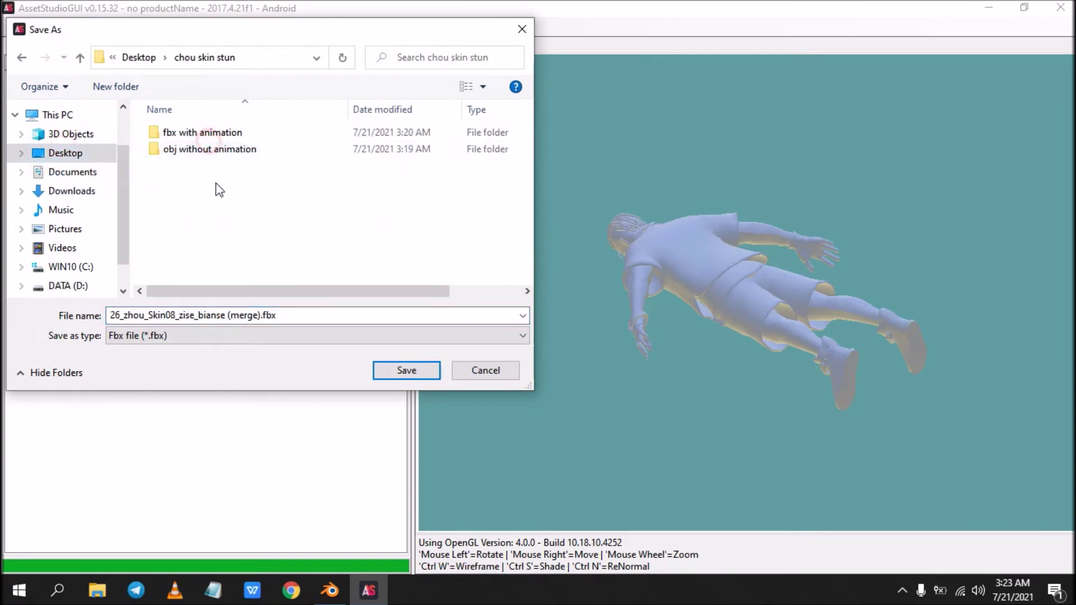
right_click(233, 219)
mouse_move(318, 436)
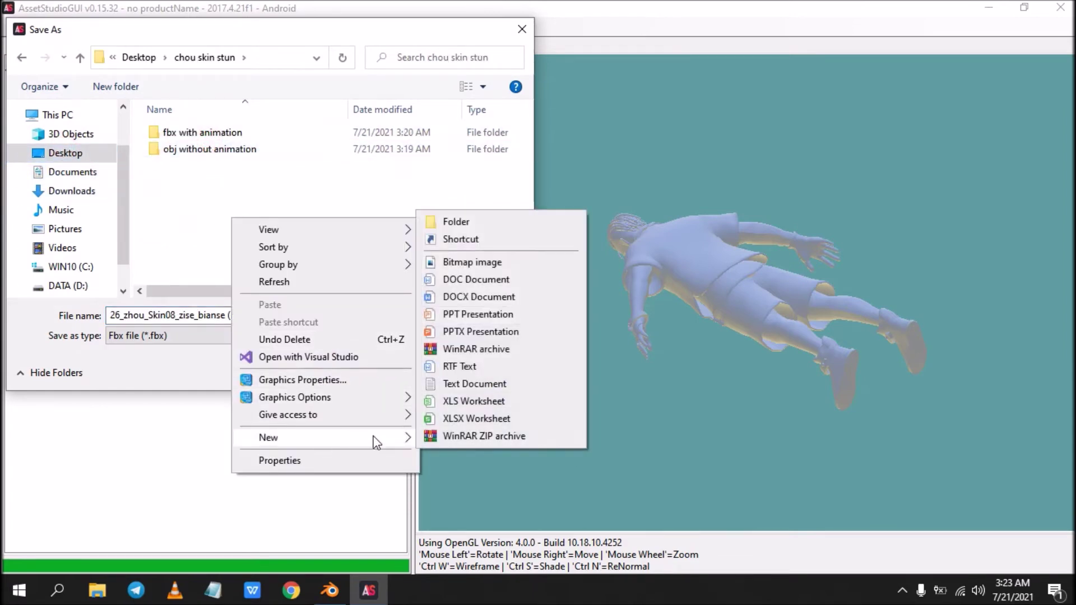
left_click(482, 222)
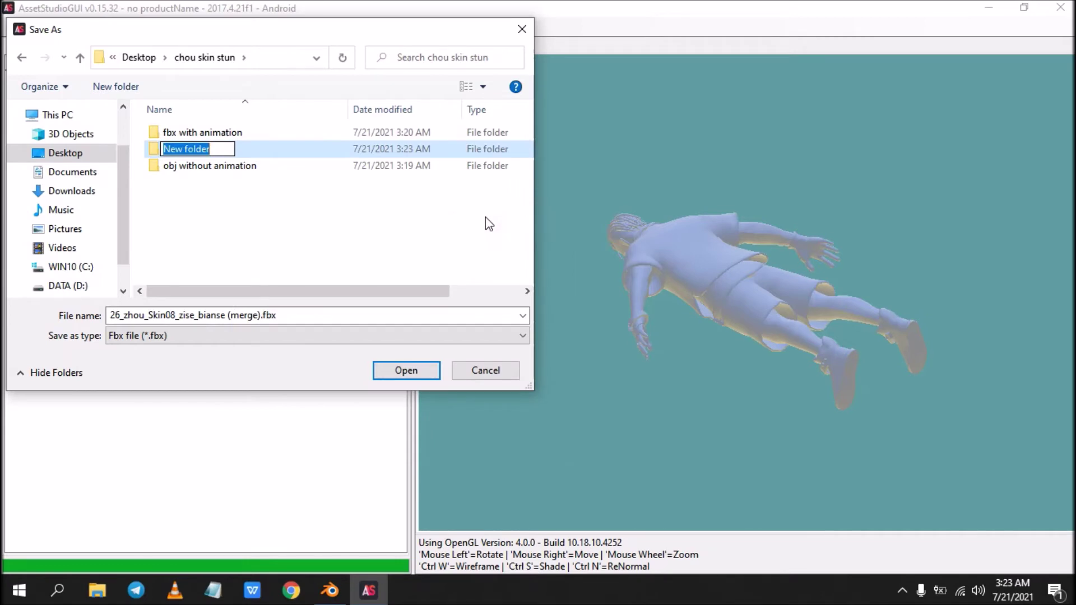
type("fbx")
type("without a")
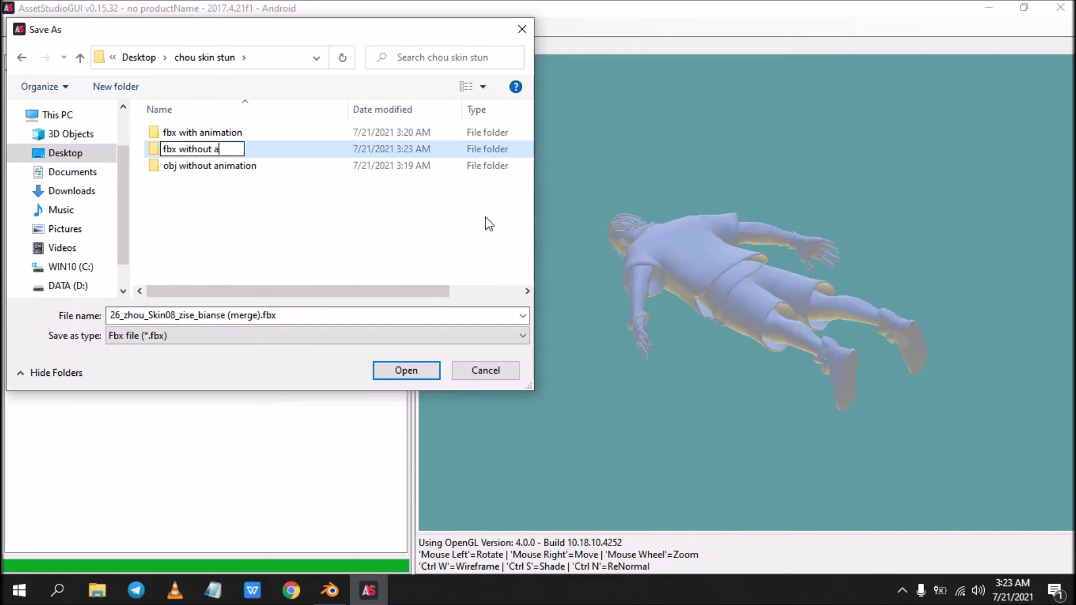
type("nimation")
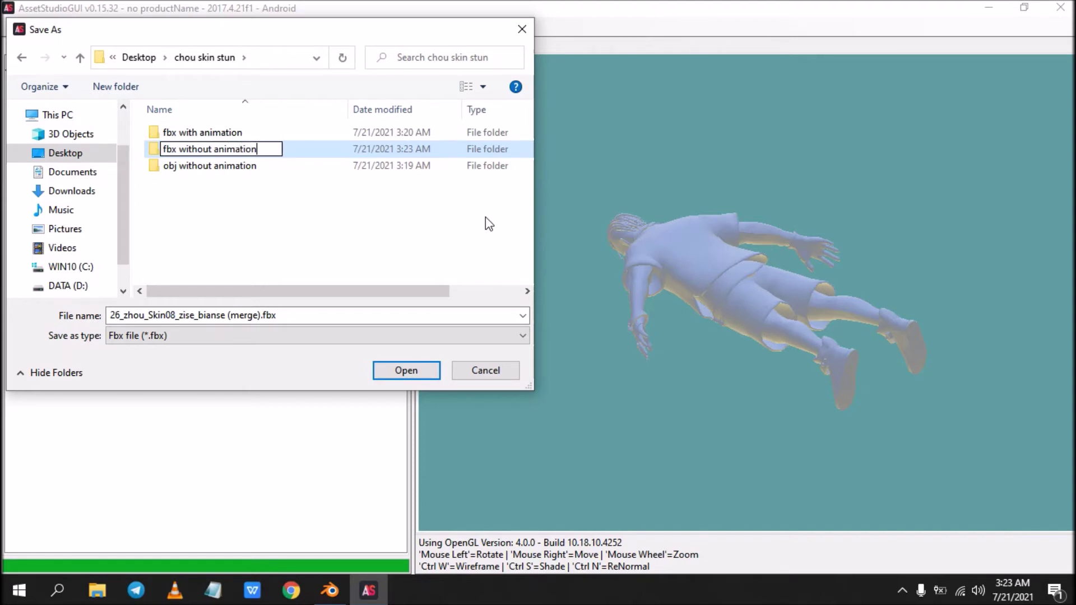
key("Return")
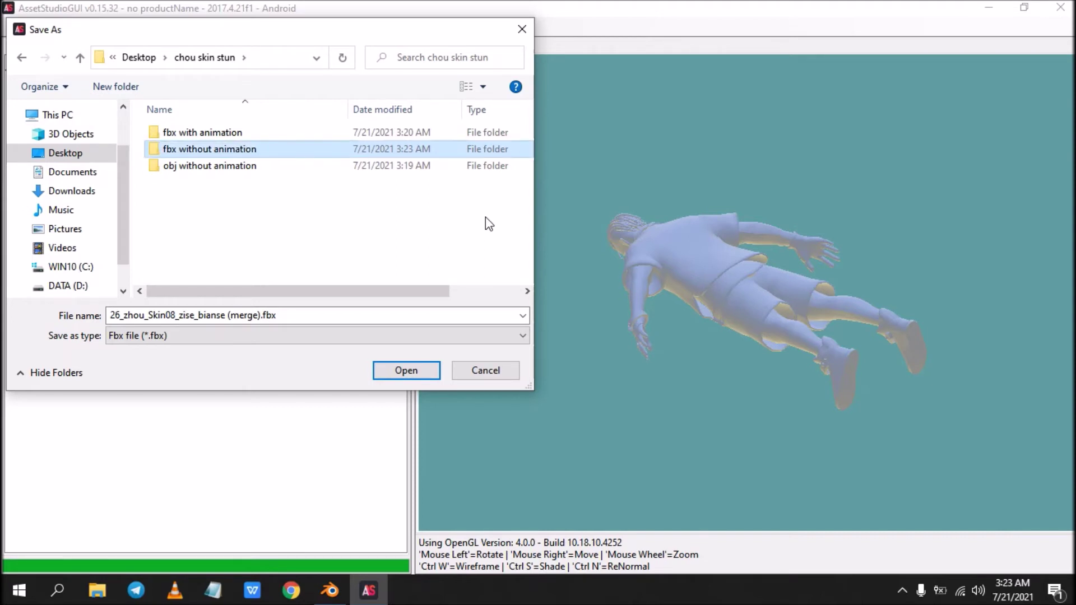
left_click(424, 372)
left_click(424, 373)
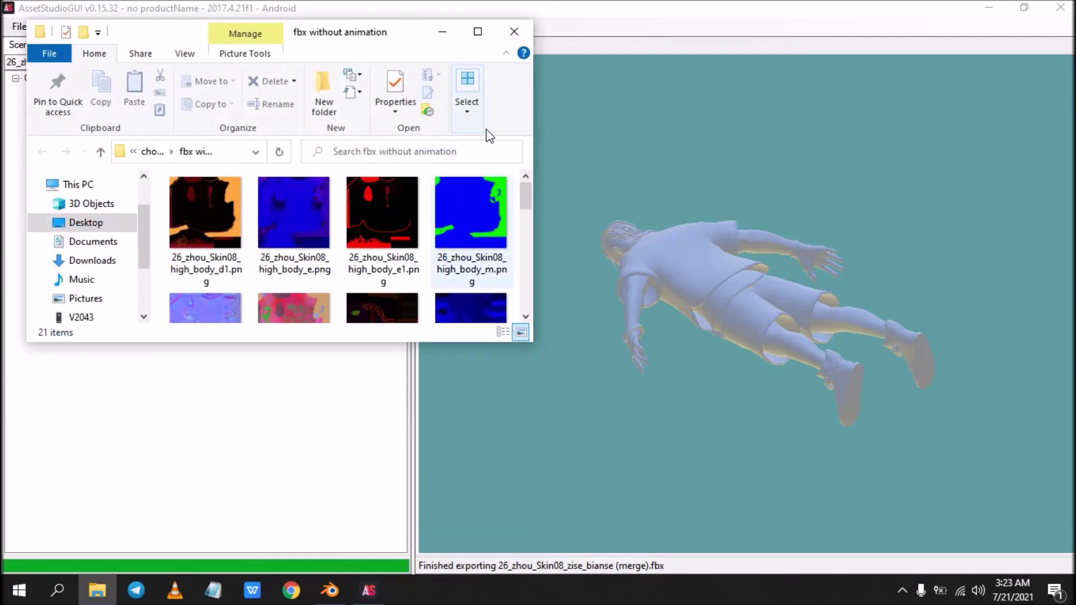
Examine the exported FBX and textures, compare them with the "fbx with animation" folder's contents, and close the folder window.
left_click(477, 32)
left_click(871, 312)
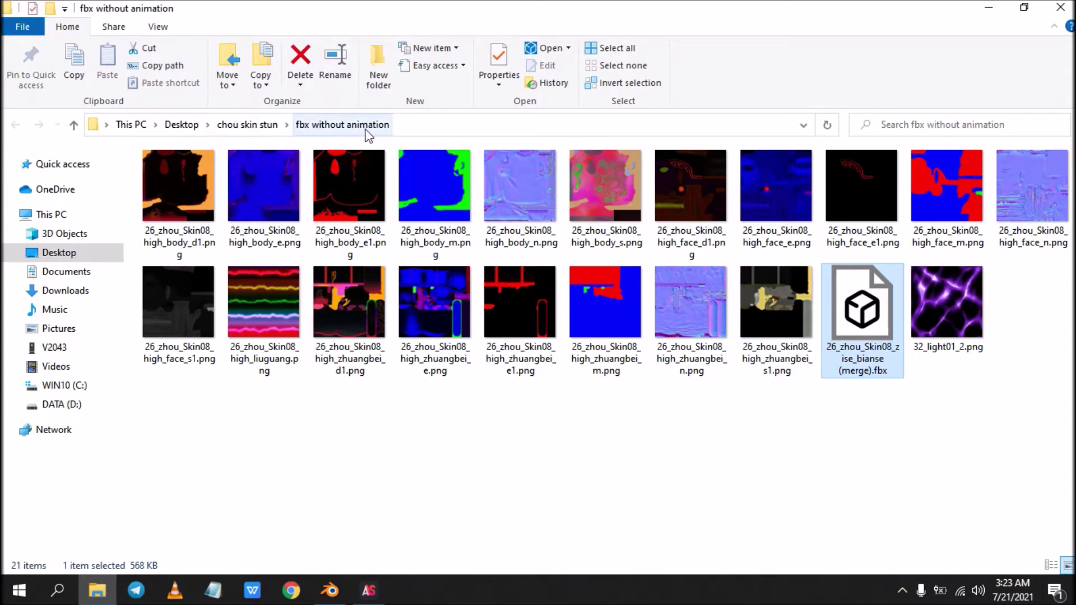
left_click(719, 329)
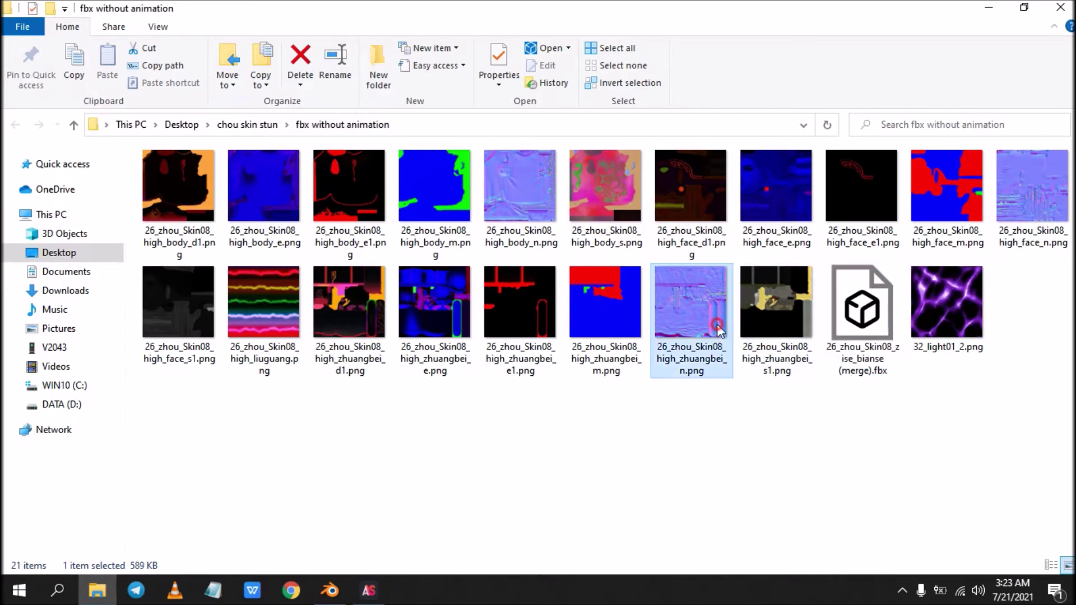
left_click(861, 309)
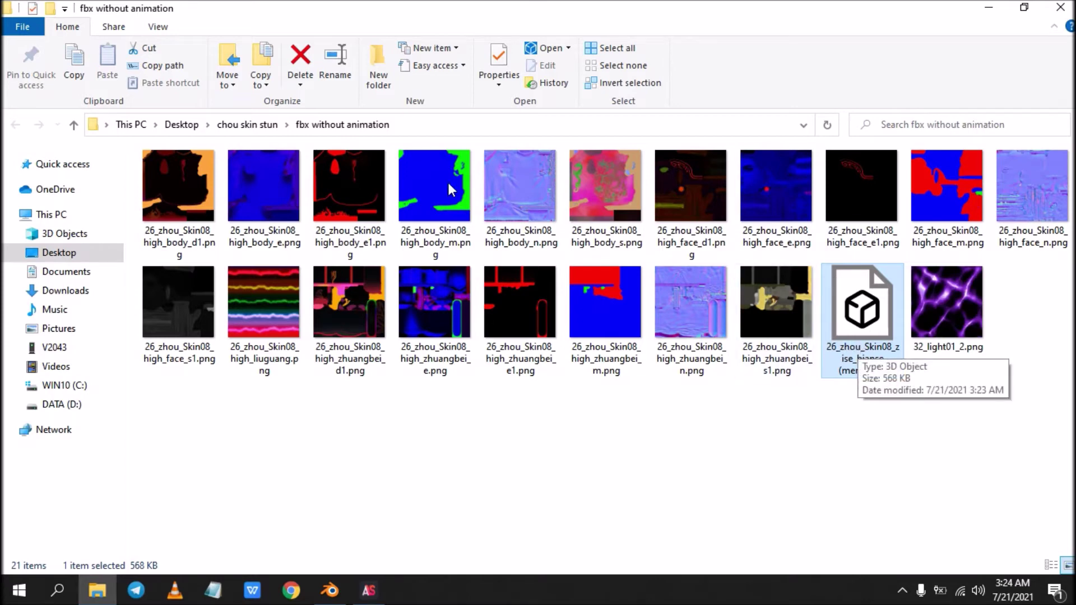
left_click(244, 125)
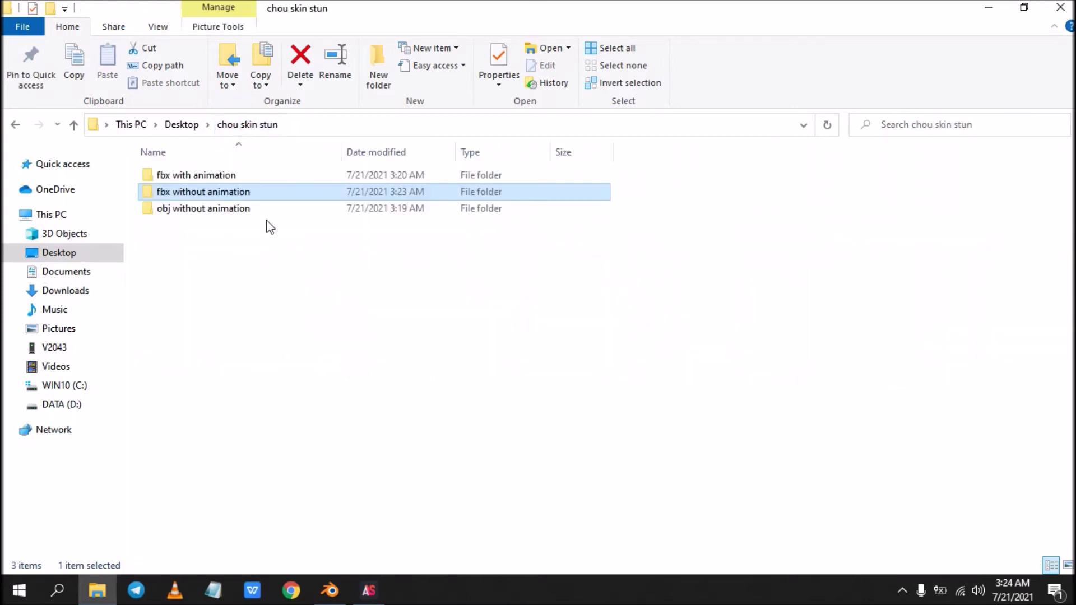
double_click(250, 179)
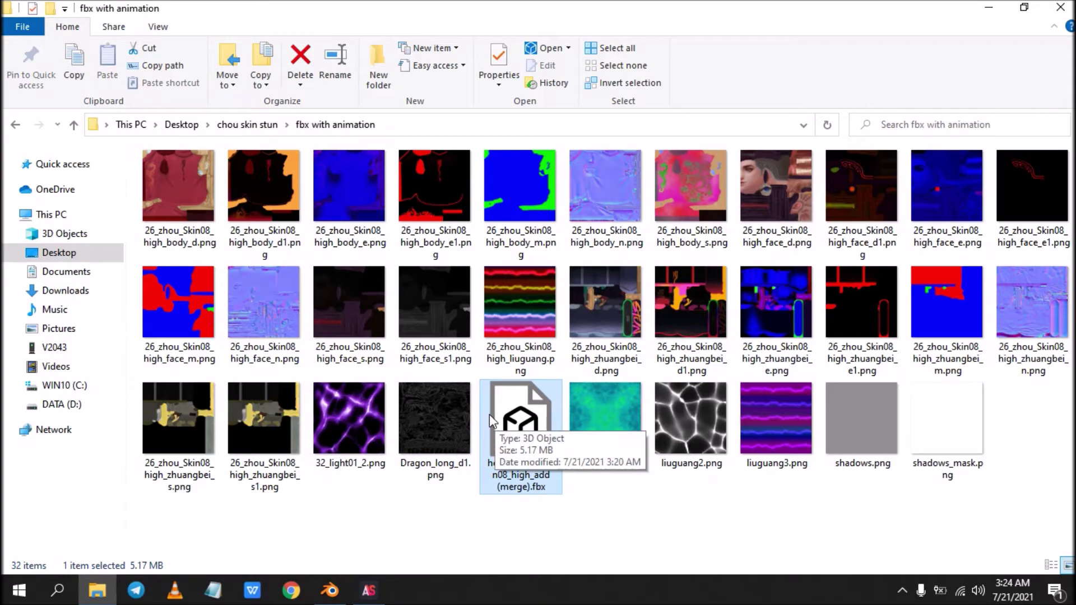
left_click(1060, 7)
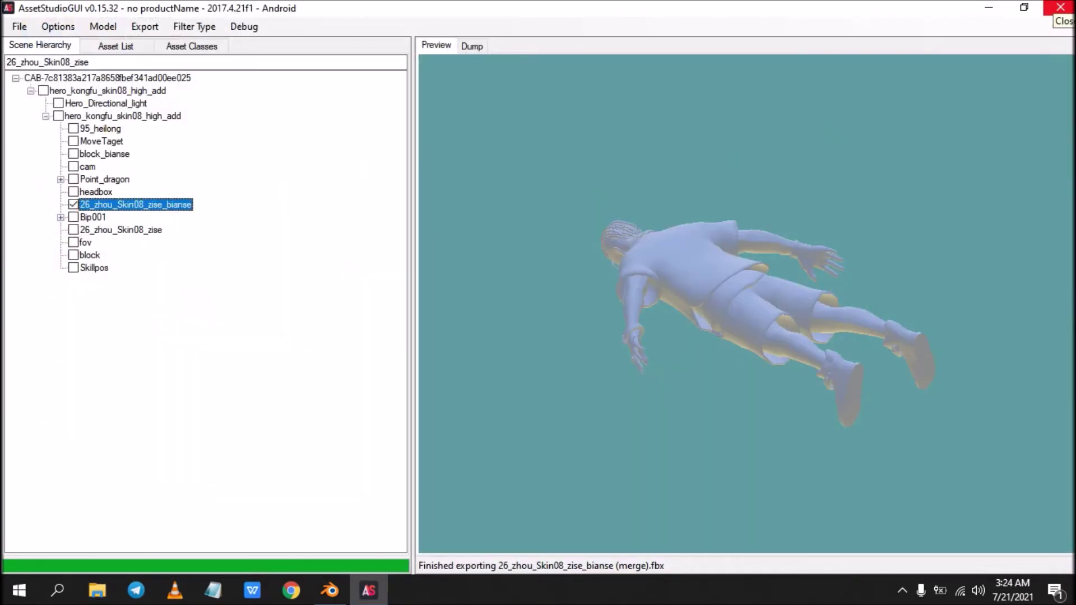
Rotate the character mesh preview to its front, and preview and rotate the 95_heilong mesh from the asset list.
left_click_drag(834, 352, 823, 191)
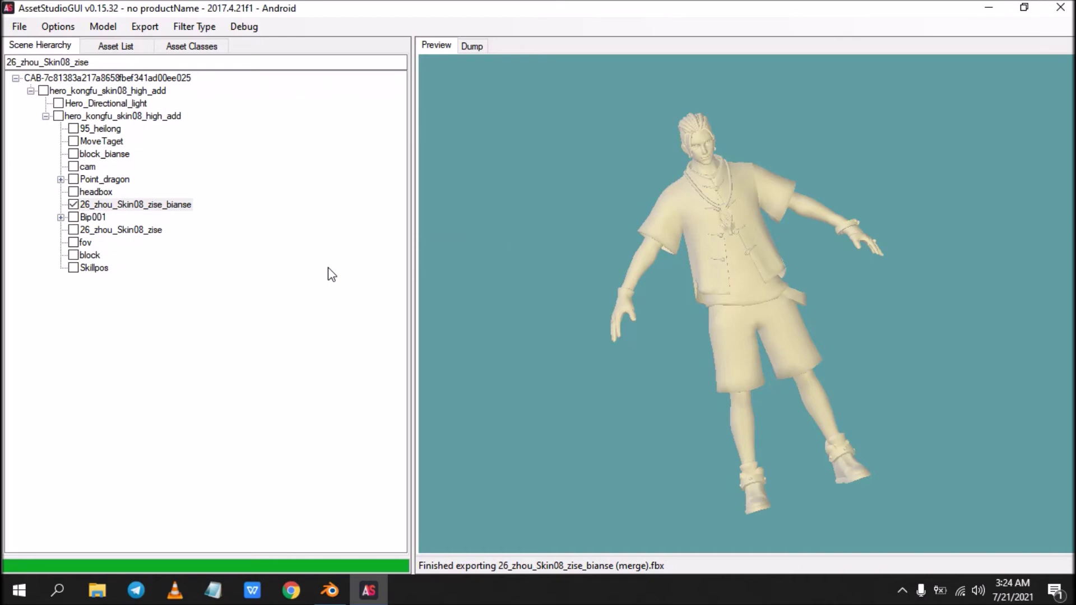
left_click(128, 45)
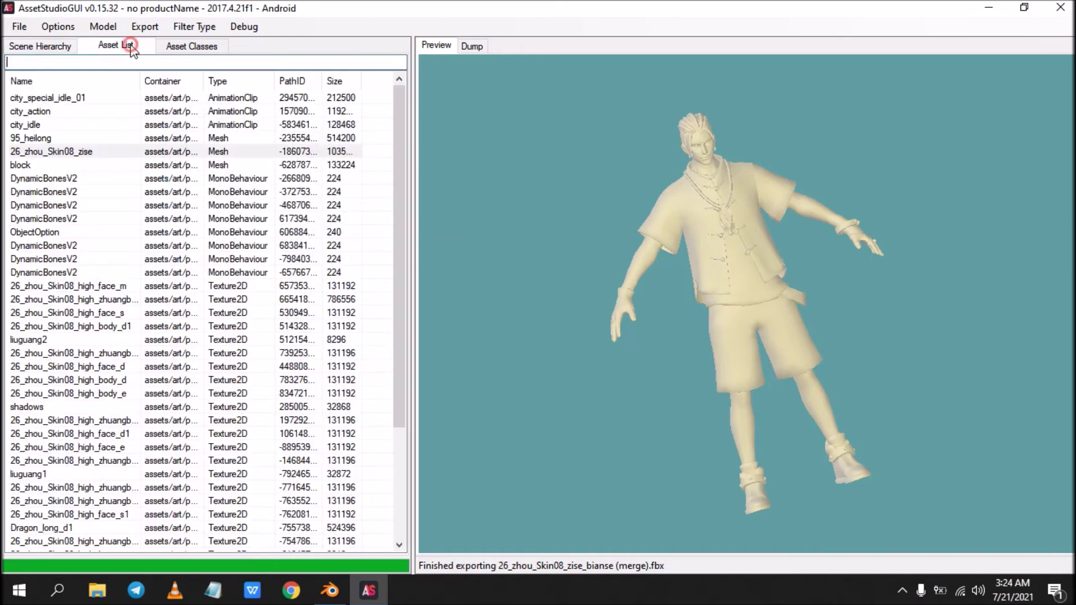
left_click(241, 144)
left_click_drag(808, 299, 690, 255)
left_click(214, 140)
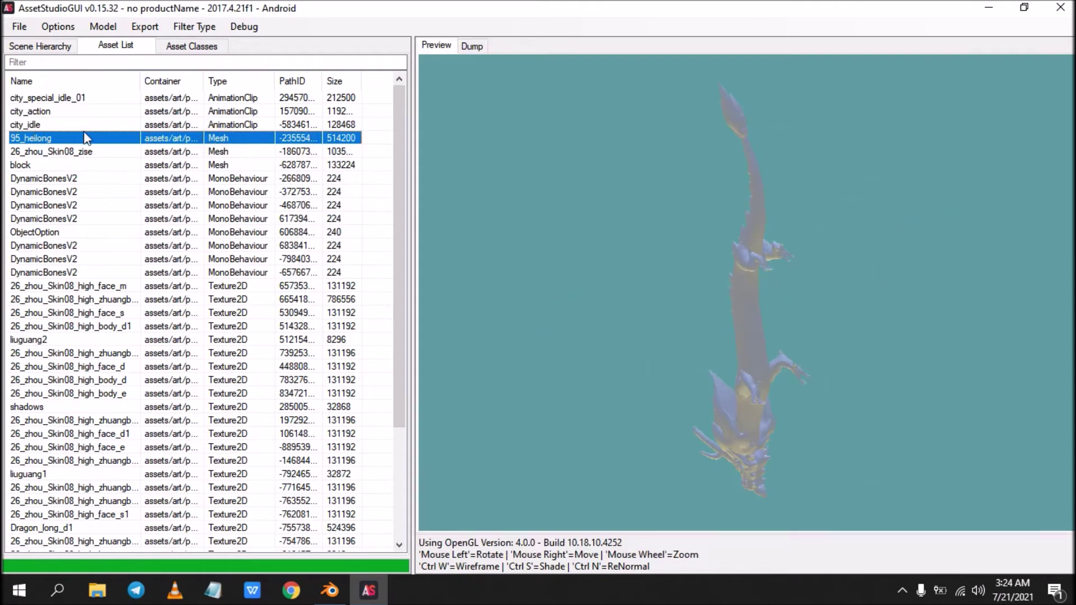
Copy the mesh name 95_heilong and replace the scene hierarchy search text with it.
right_click(92, 144)
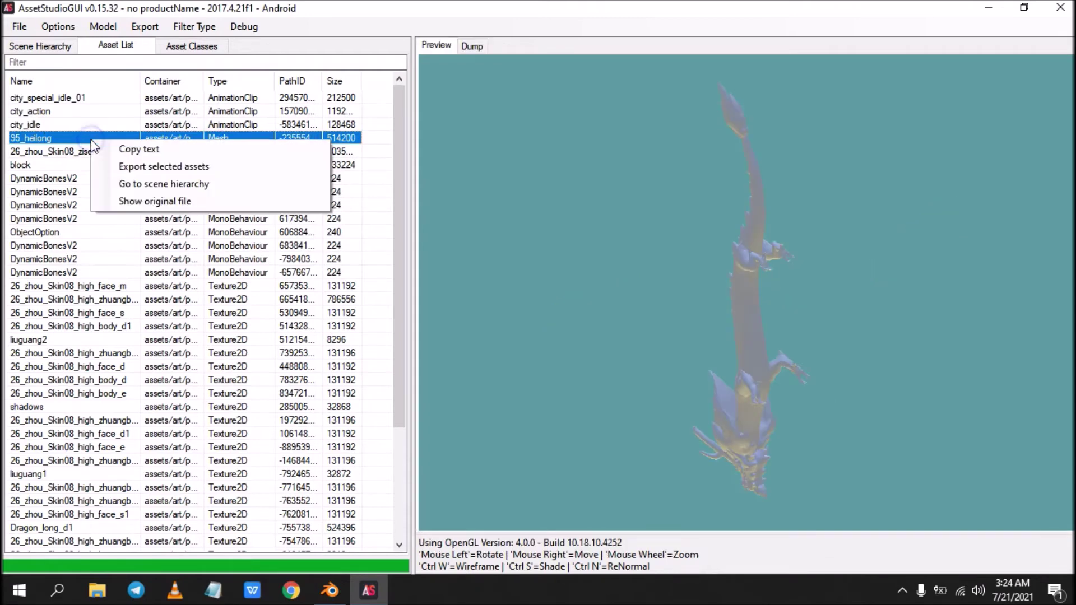
left_click(120, 149)
left_click(50, 47)
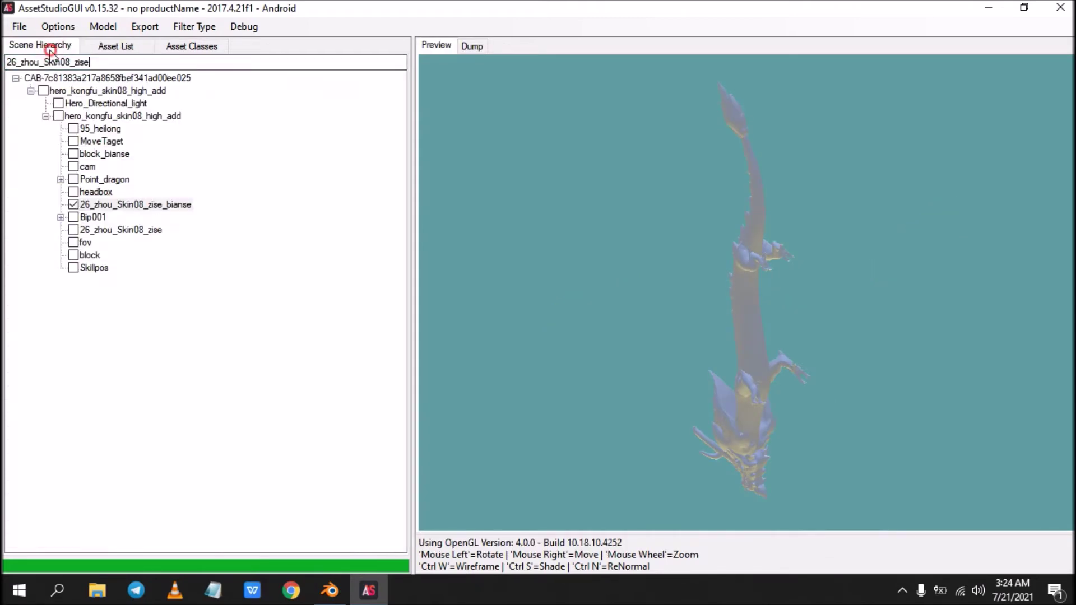
left_click_drag(103, 66, 5, 60)
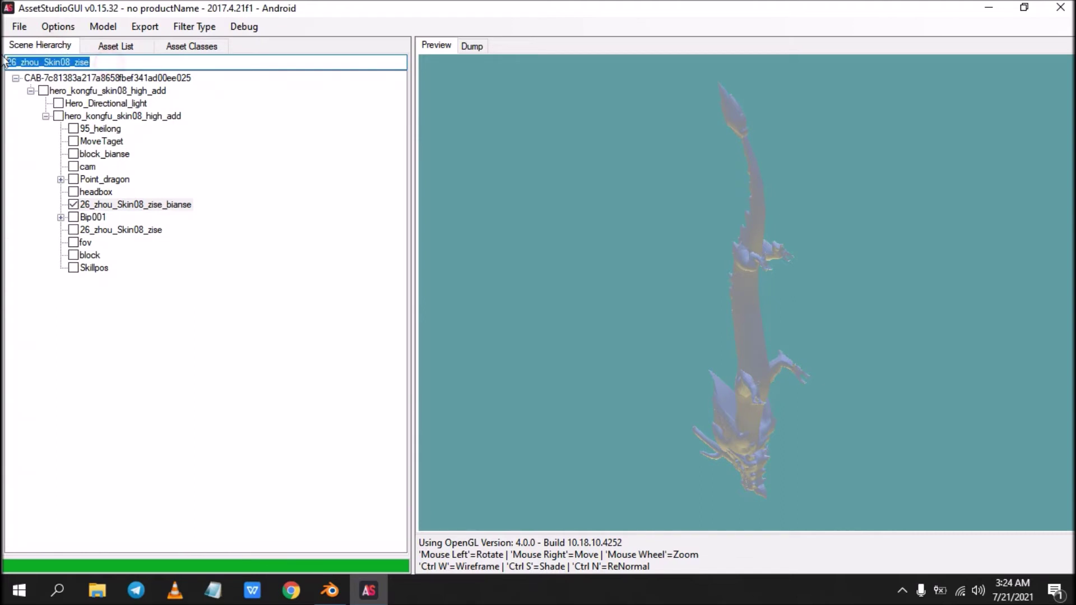
key("ctrl+v")
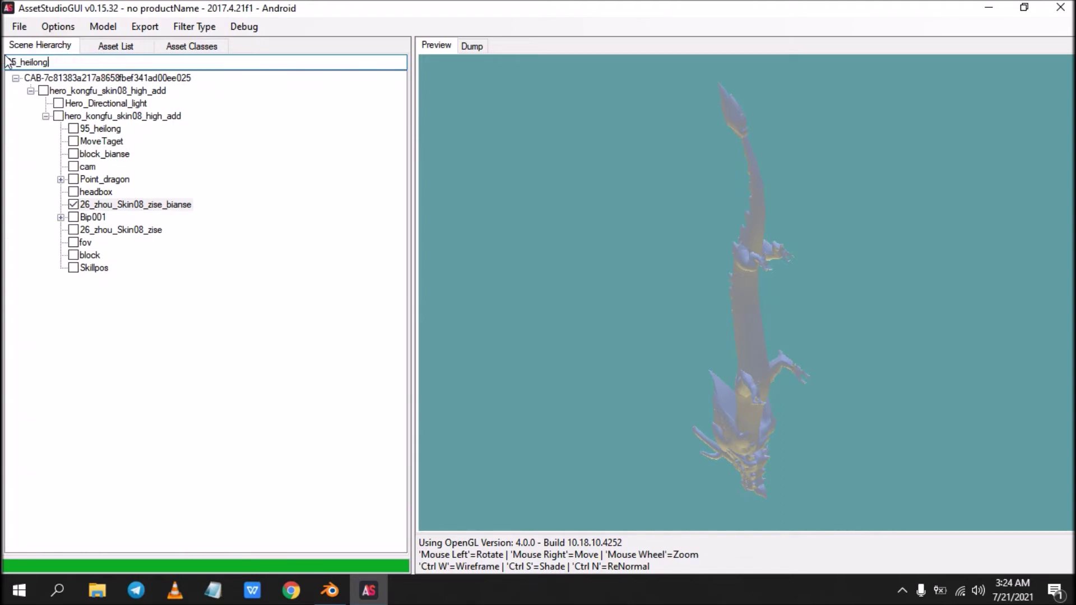
Unmark 26_zhou_Skin08_zise_bianse and mark 95_heilong in the scene hierarchy.
left_click(115, 134)
left_click(73, 204)
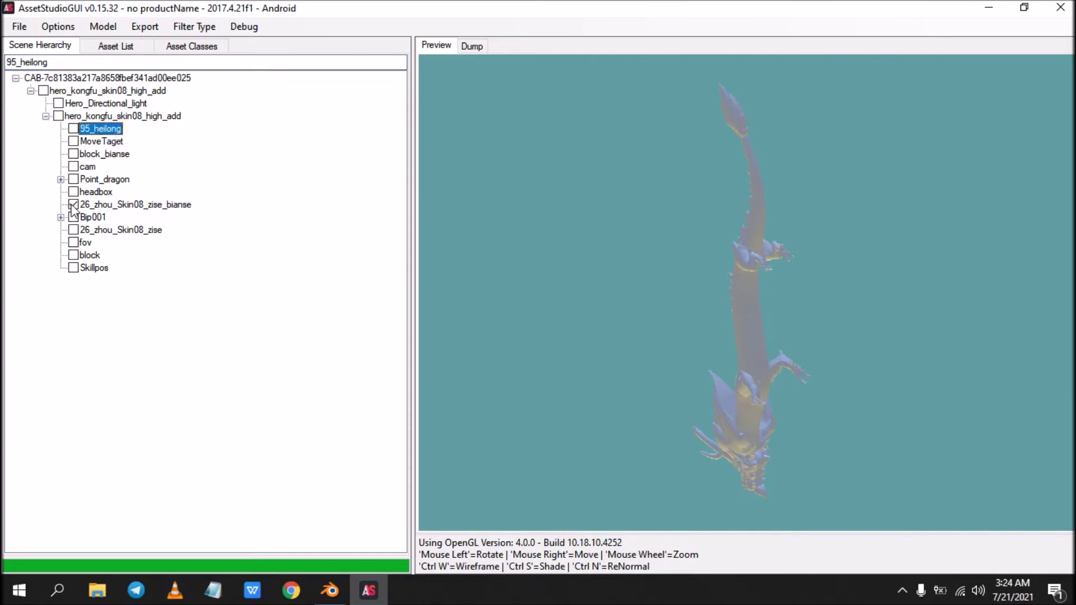
left_click(73, 129)
Start a merged export of the marked 95_heilong object and browse to the chou skin stun folder on the desktop.
left_click(96, 31)
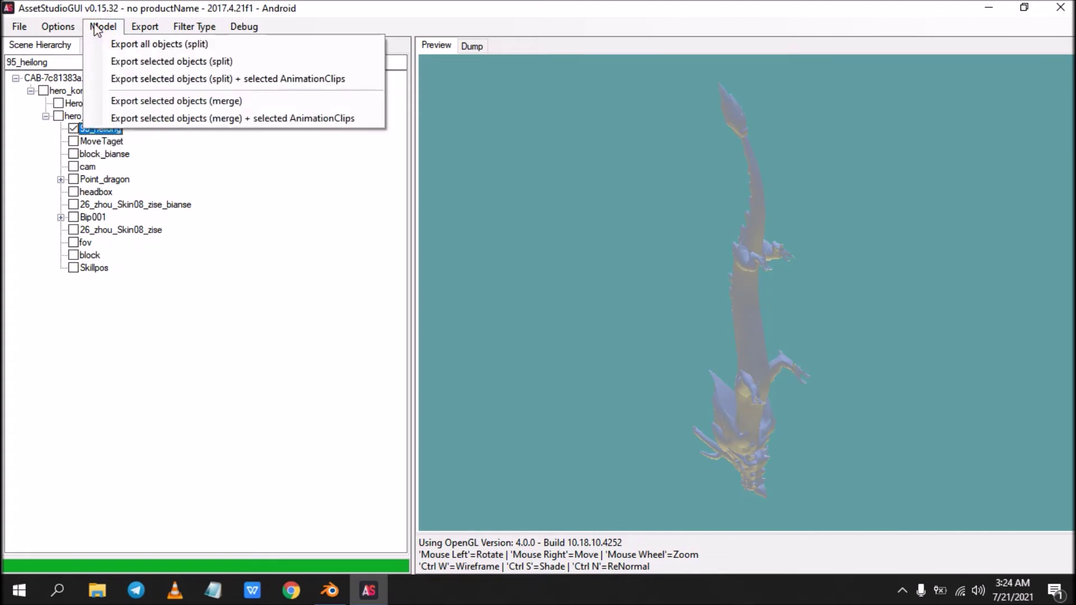
left_click(173, 101)
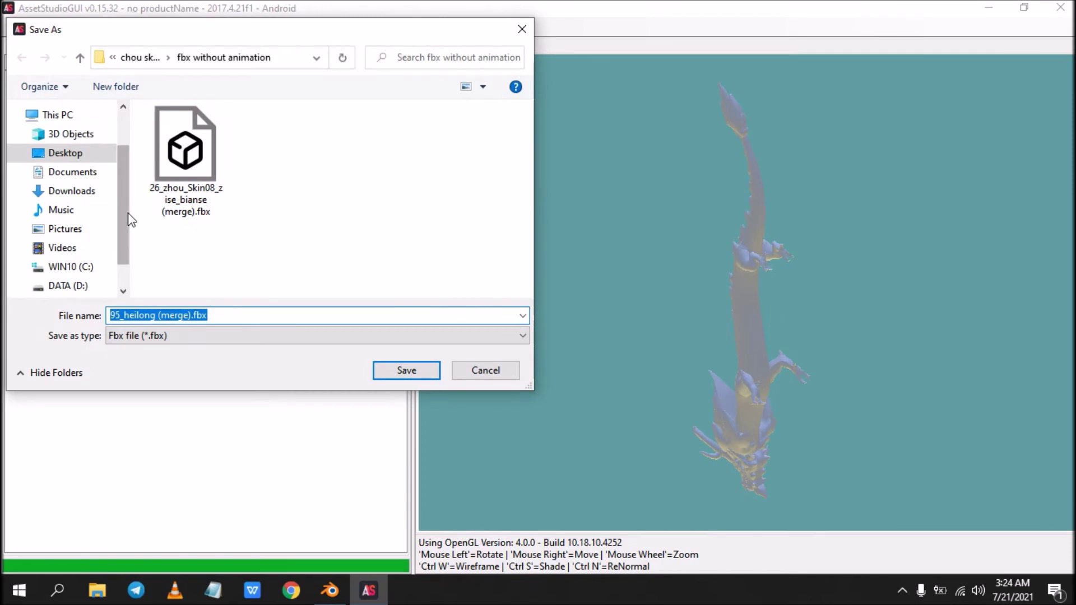
left_click(81, 157)
double_click(193, 137)
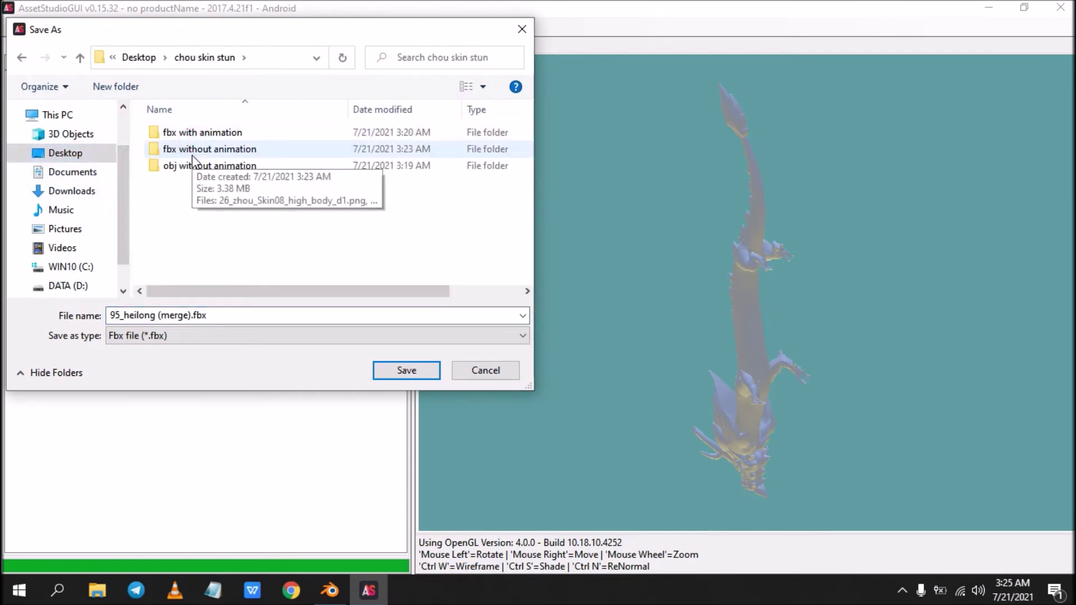
Create the folder "fbx without animation dragon" in chou skin stun and save 95_heilong (merge).fbx in it.
right_click(210, 235)
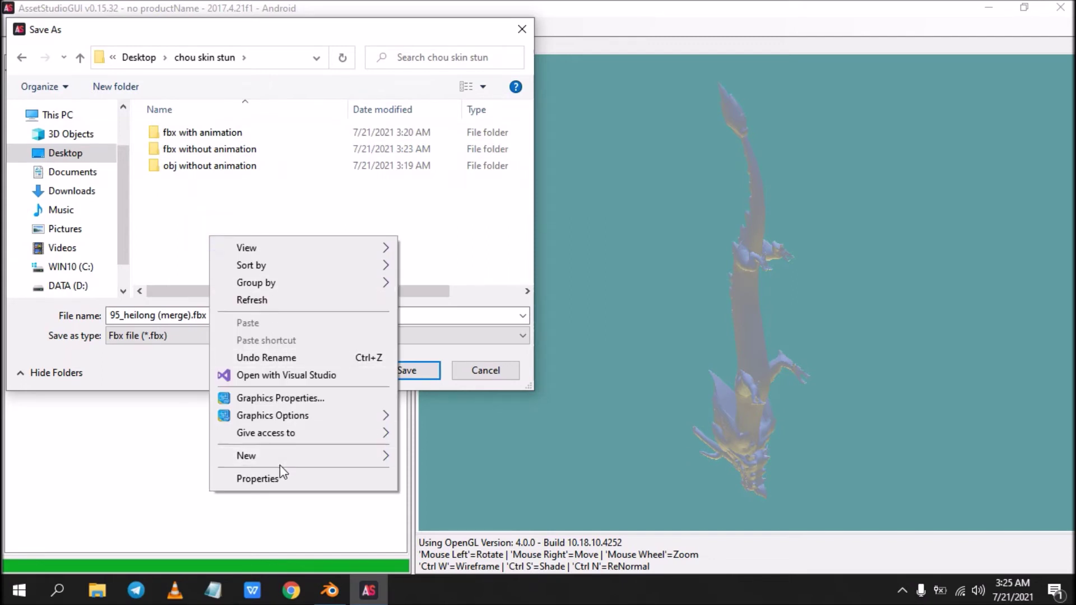
mouse_move(362, 457)
left_click(448, 241)
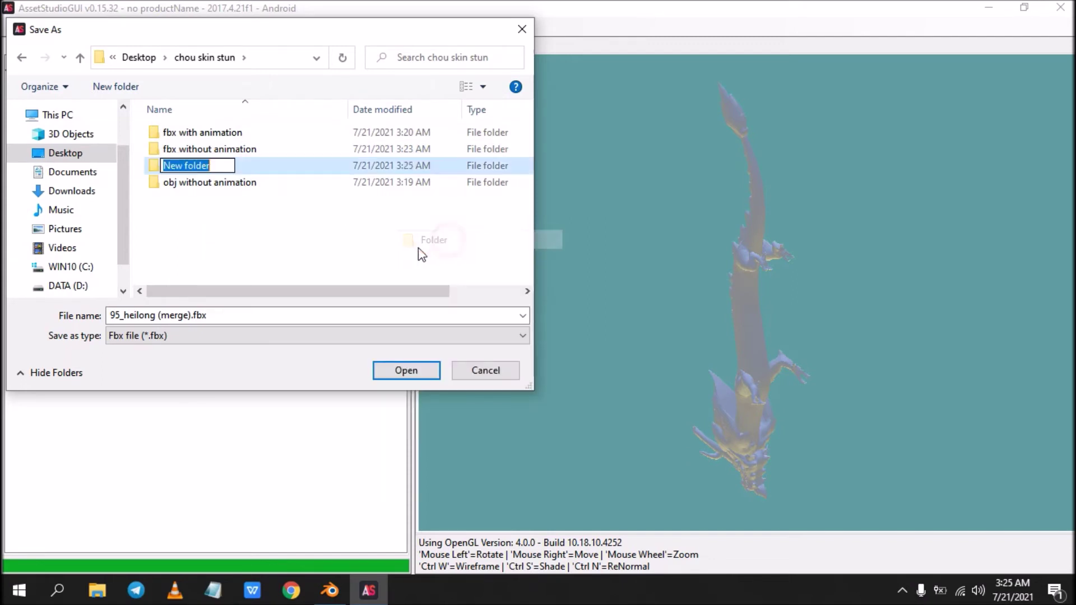
type("f")
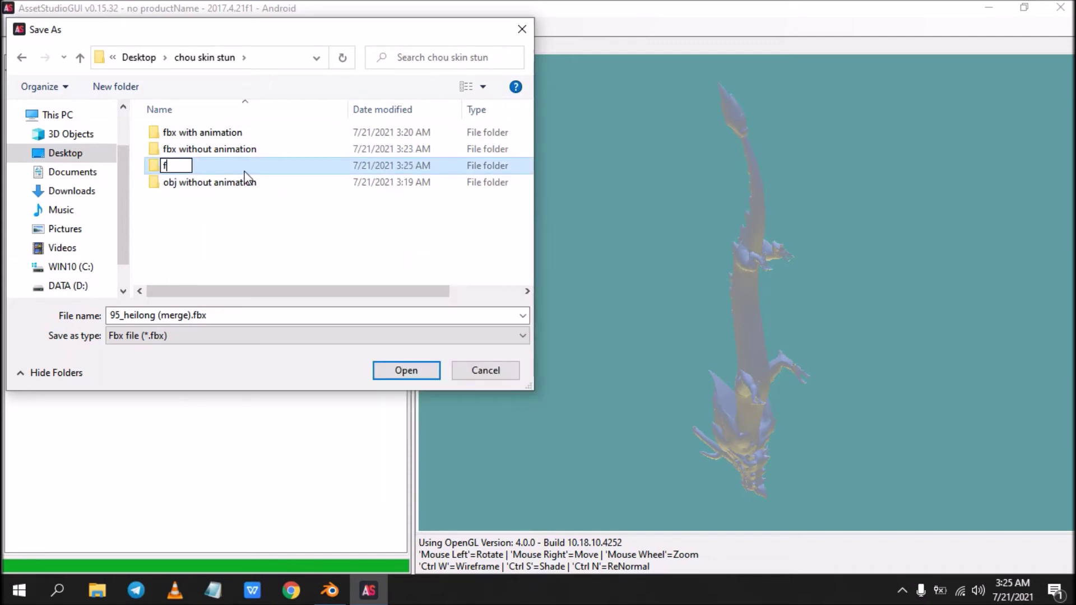
type("bx without a")
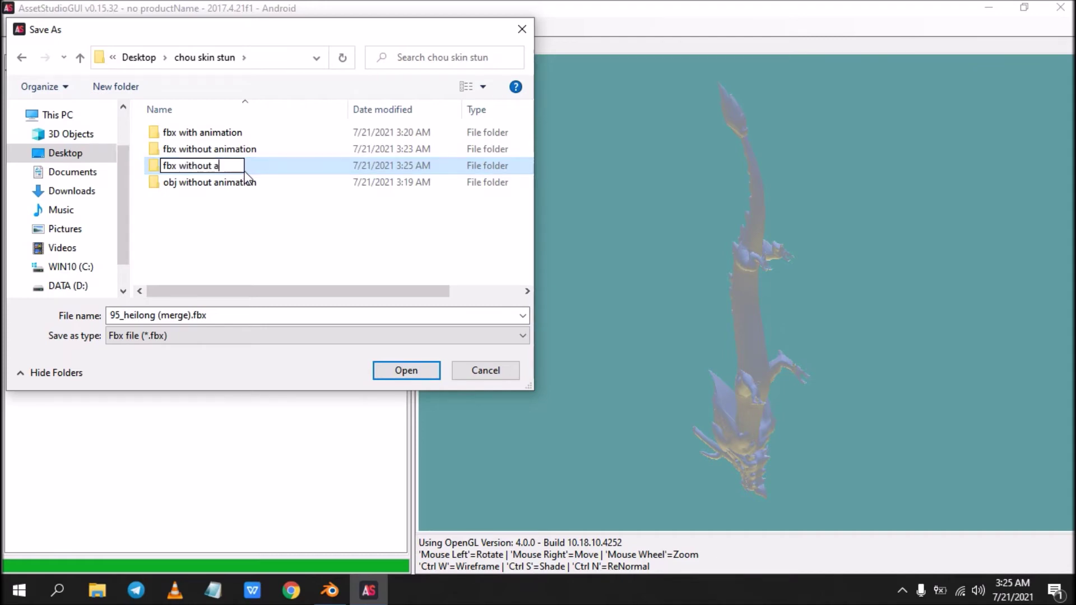
type("nimation dragon")
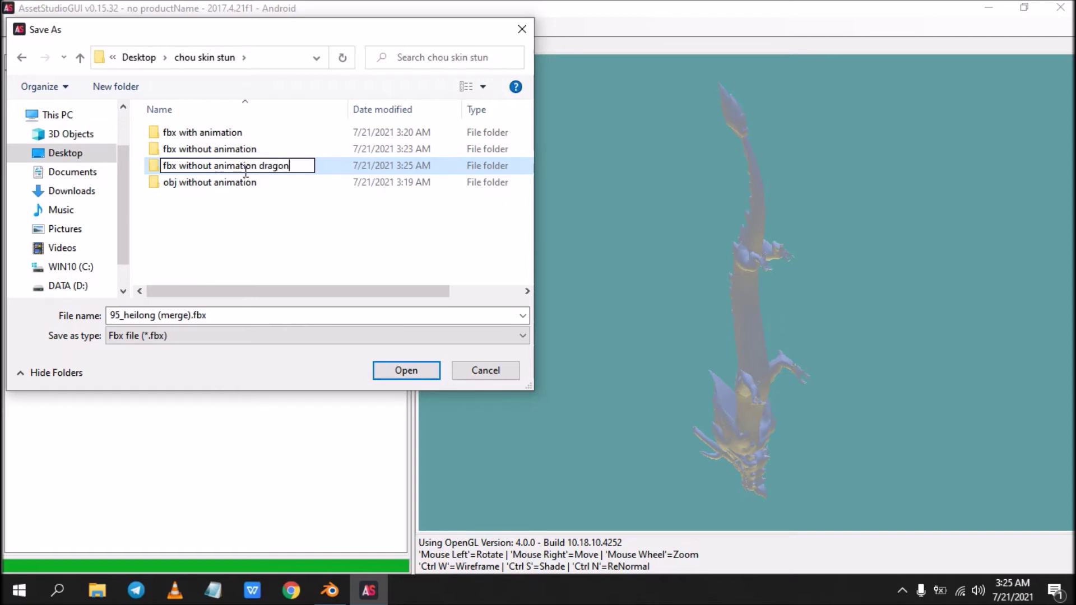
key("Return")
left_click(411, 370)
left_click(412, 369)
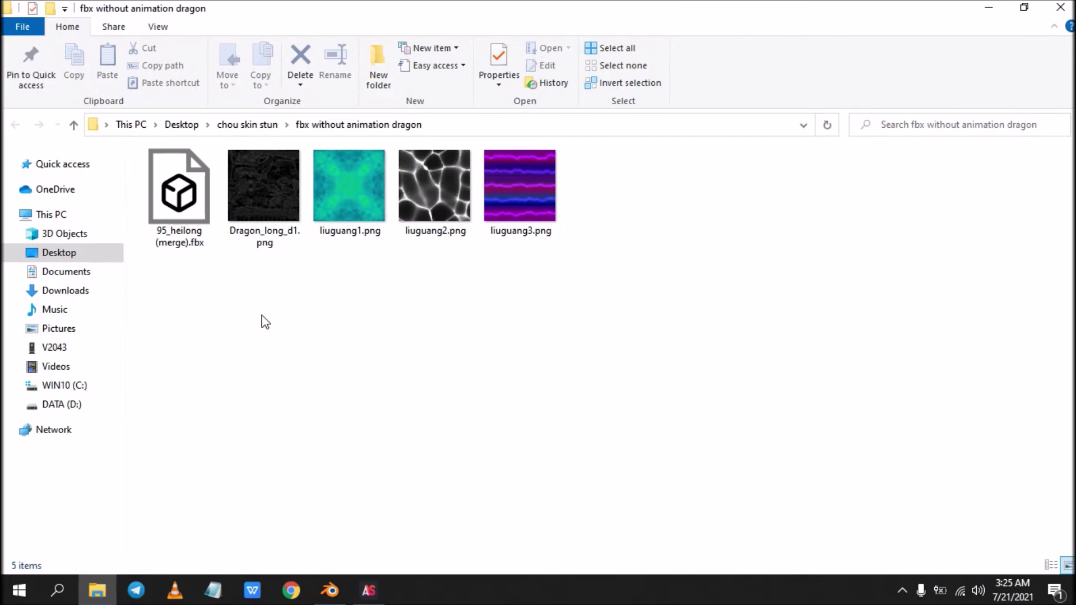
Check the exported 95_heilong (merge).fbx file, and close the folder window and AssetStudio.
left_click(192, 233)
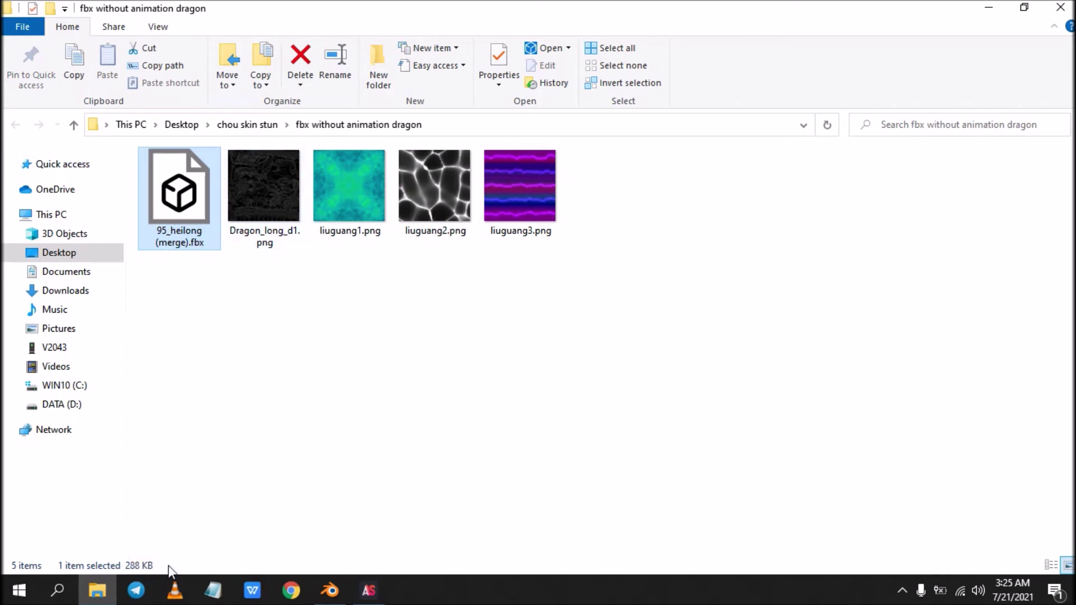
left_click(1060, 7)
left_click(1060, 7)
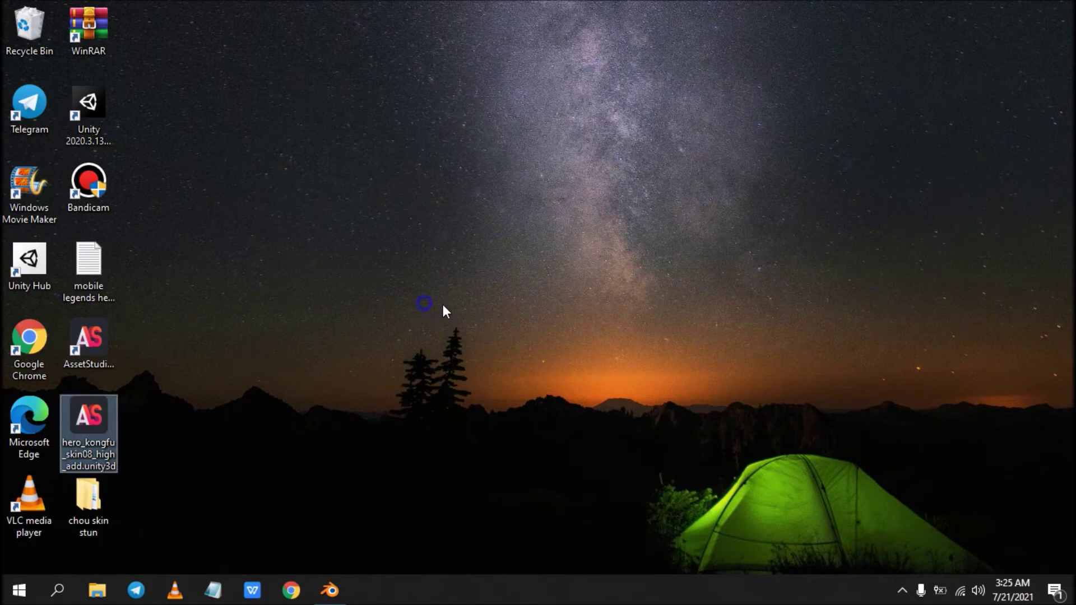
Refresh the desktop.
right_click(430, 304)
right_click(300, 216)
left_click(377, 266)
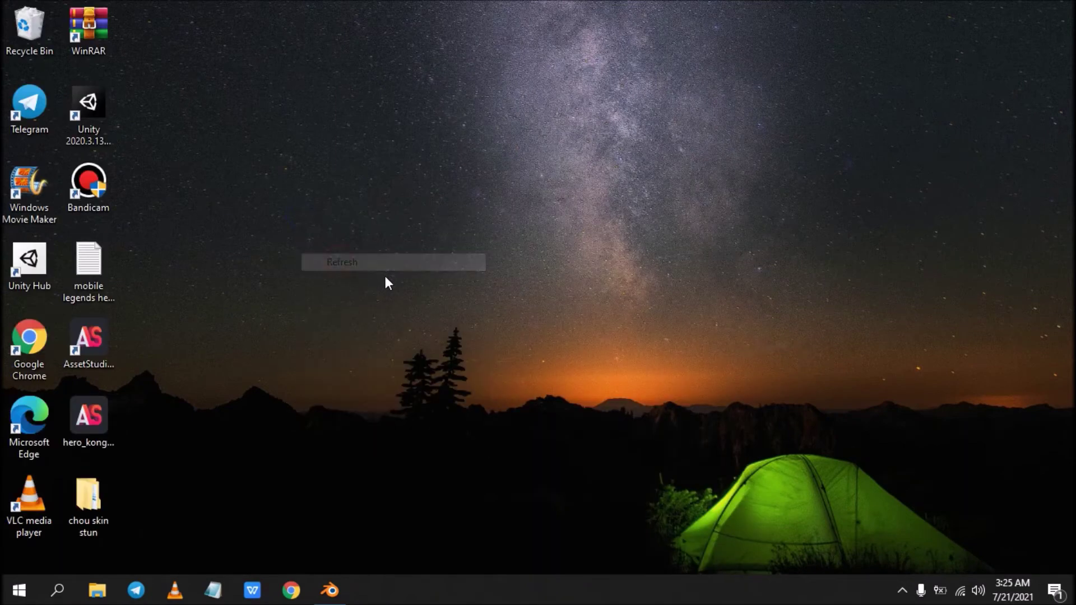
Switch to Blender and delete the default lamp, cube, camera and world from the scene.
left_click(337, 598)
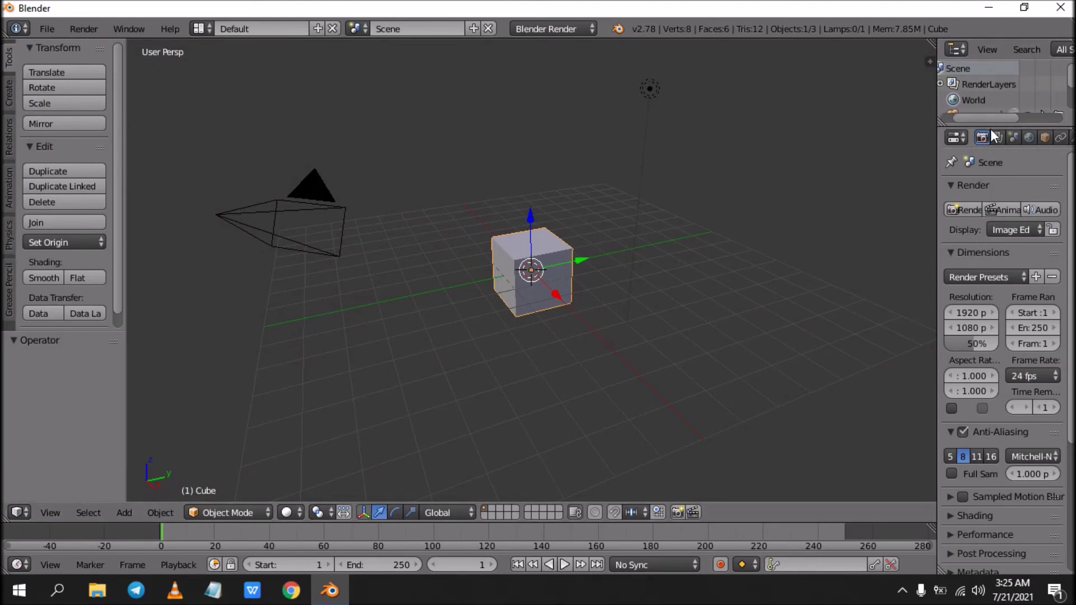
left_click_drag(995, 122, 992, 224)
right_click(972, 146)
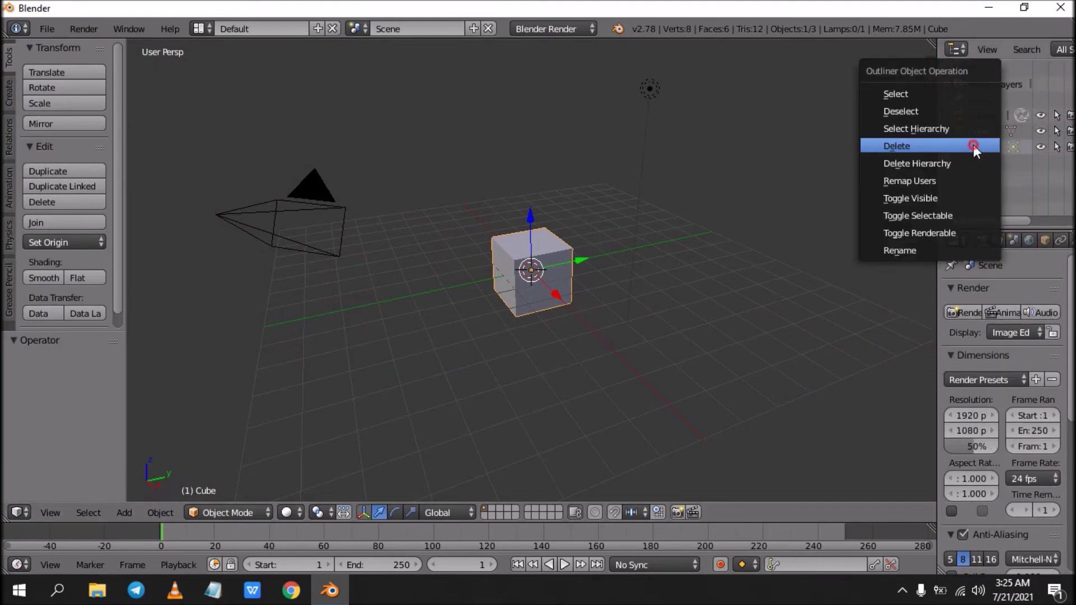
left_click(974, 137)
right_click(974, 118)
left_click(977, 116)
right_click(981, 102)
left_click(980, 99)
right_click(979, 100)
left_click(974, 115)
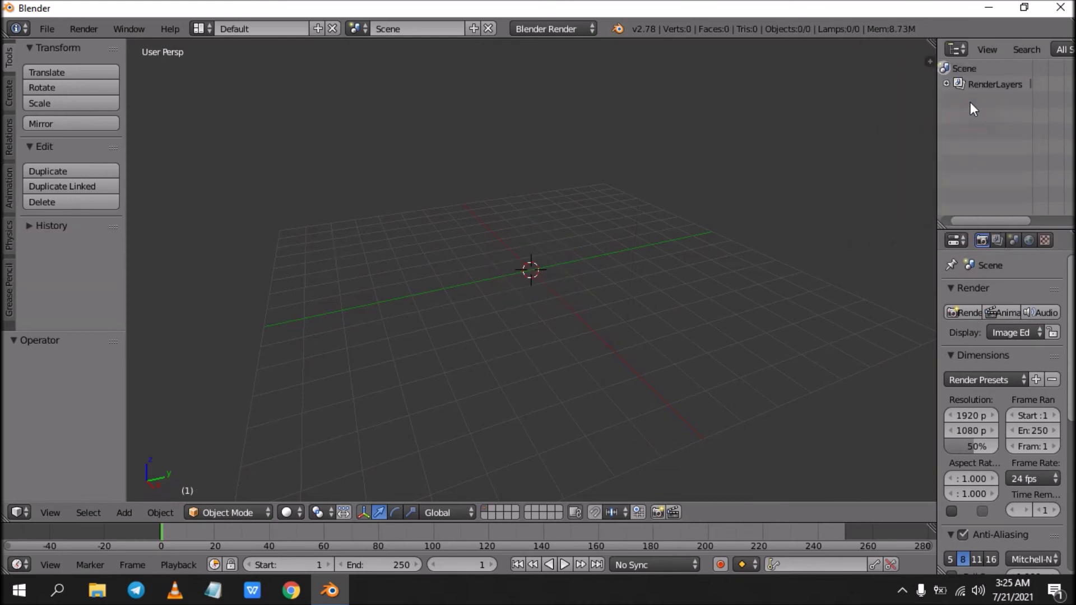
Import the Wavefront file 26_zhou_Skin08_zise.obj from the desktop folder chou skin stun\obj without animation\Mesh.
left_click(50, 27)
mouse_move(70, 314)
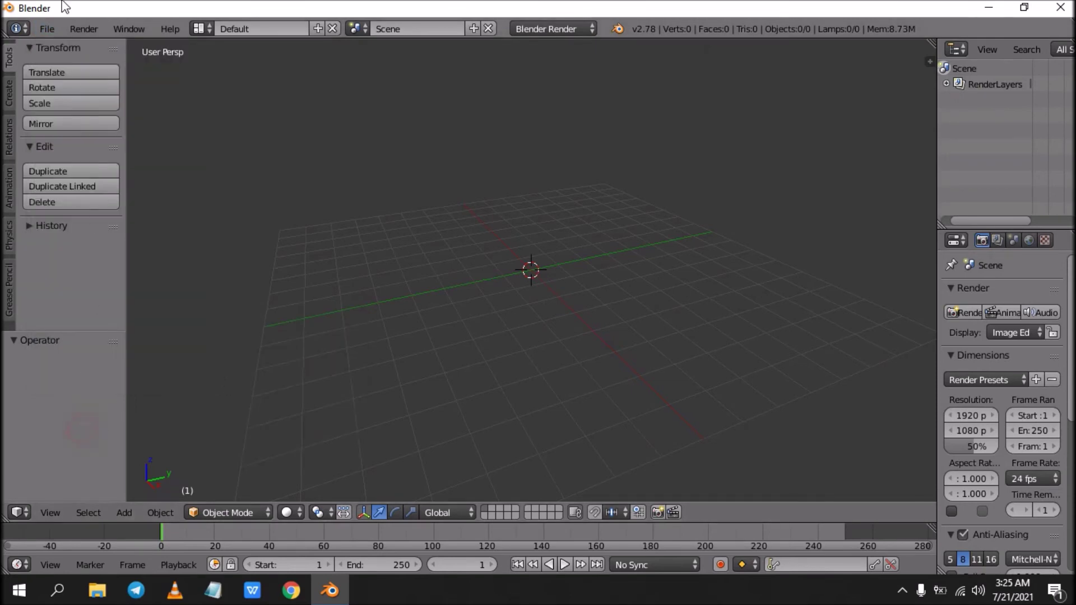
left_click(48, 26)
mouse_move(126, 317)
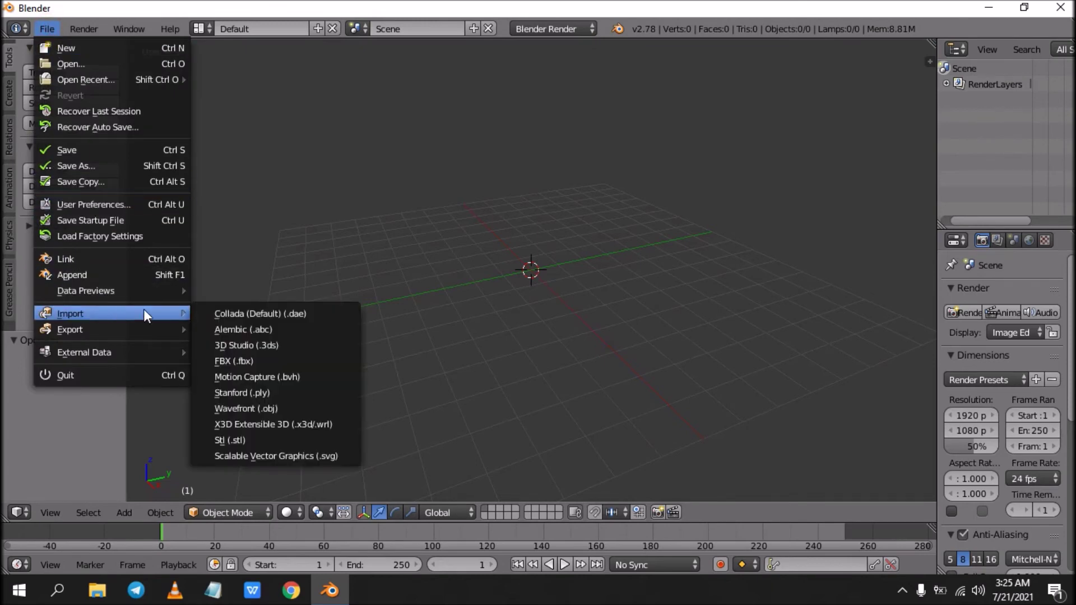
left_click(275, 408)
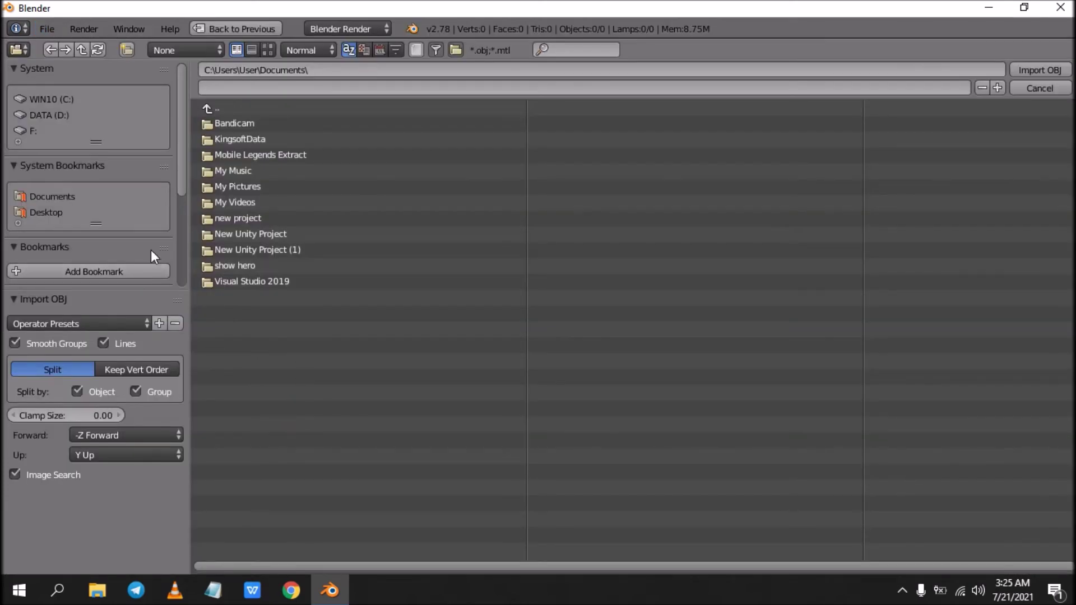
left_click(51, 213)
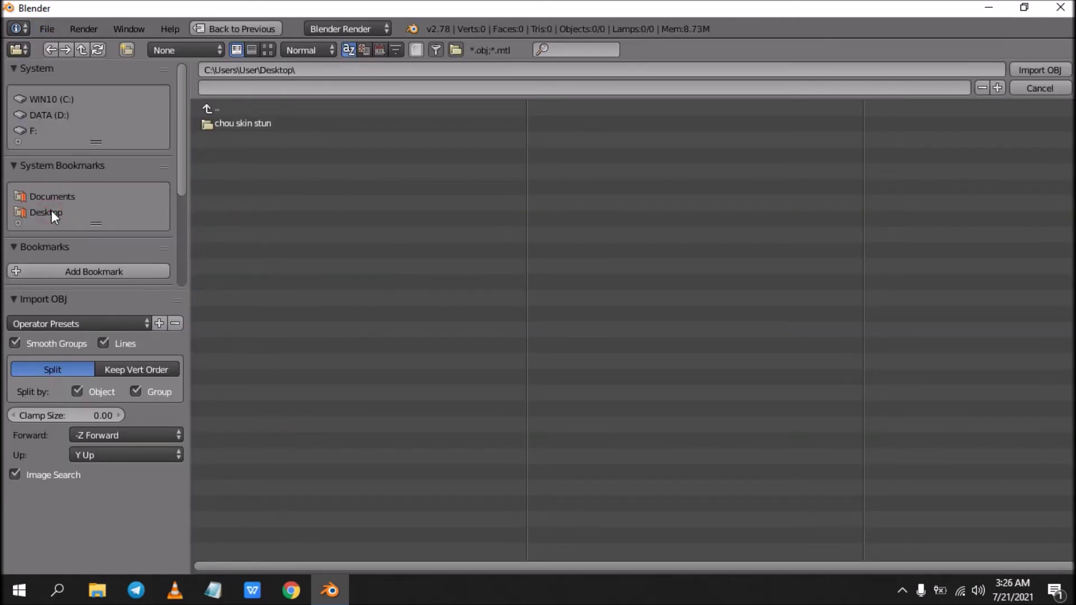
left_click(267, 124)
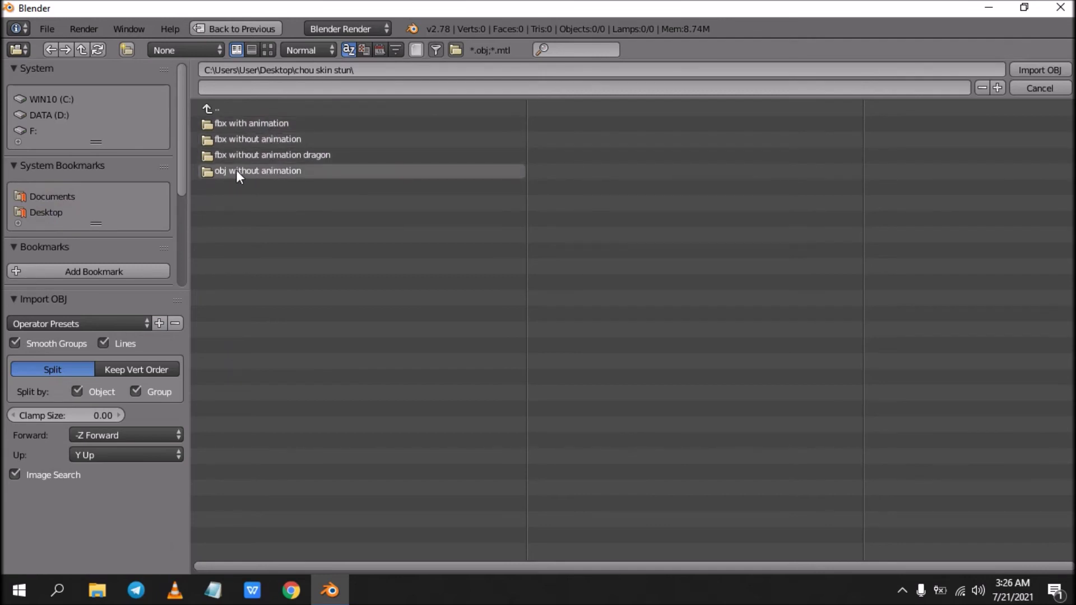
left_click(300, 170)
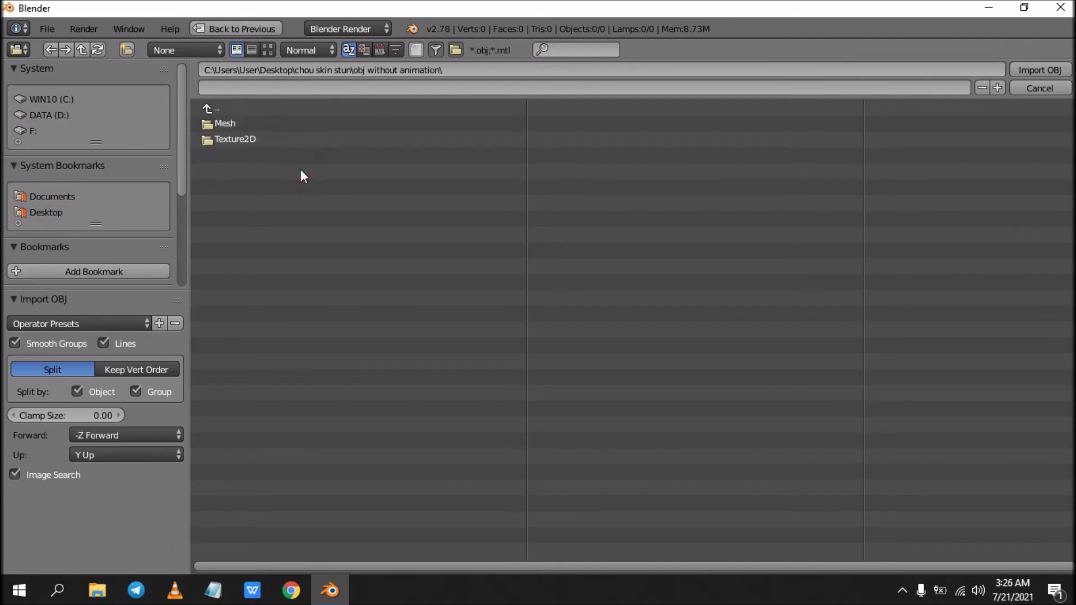
left_click(250, 126)
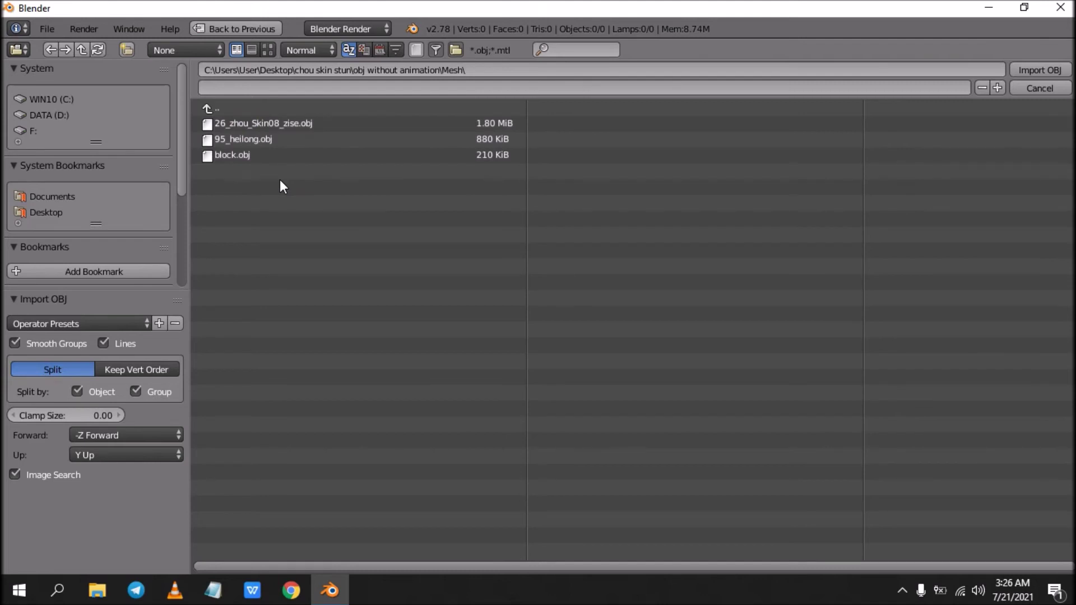
left_click(387, 125)
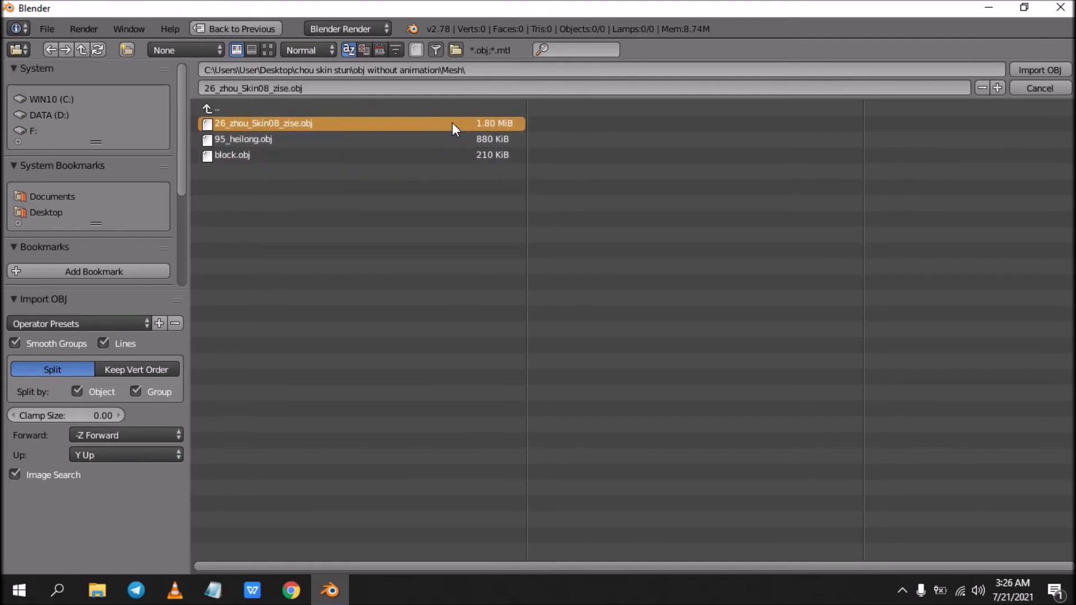
left_click(1033, 69)
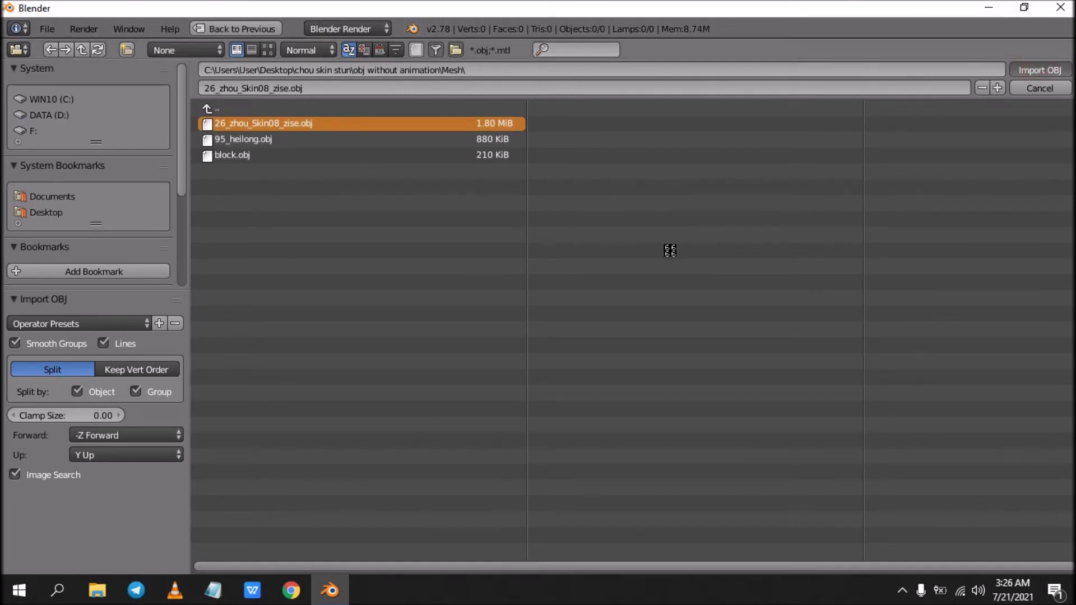
Snap the 3D cursor to the scene center and inspect the imported character.
scroll(521, 240, "up", 5)
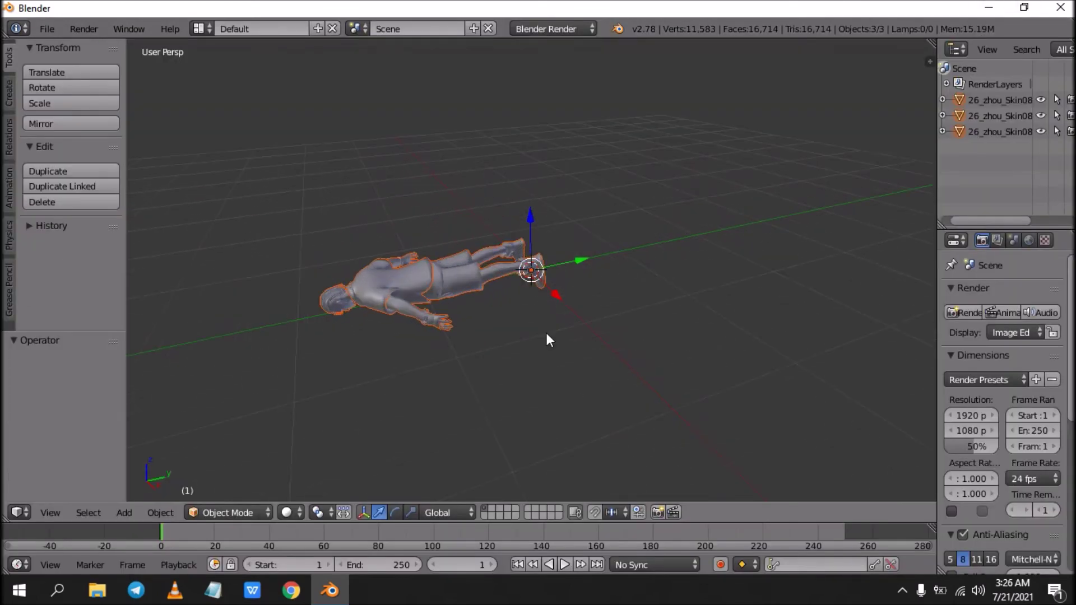
left_click(423, 330)
key("shift+s")
left_click(473, 404)
left_click_drag(432, 291, 492, 317)
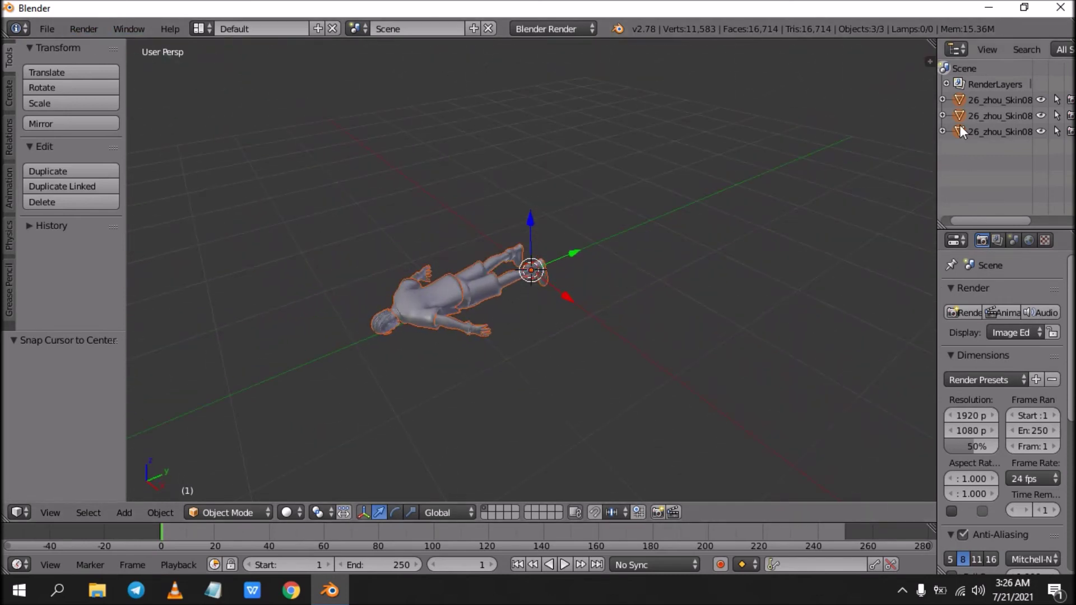
Move the character's meshes apart: zise_2 about 1.02 along Y, zise_1 about -0.69 and -0.39 along Y, and zise_0 along X.
left_click(976, 129)
left_click_drag(576, 252, 640, 234)
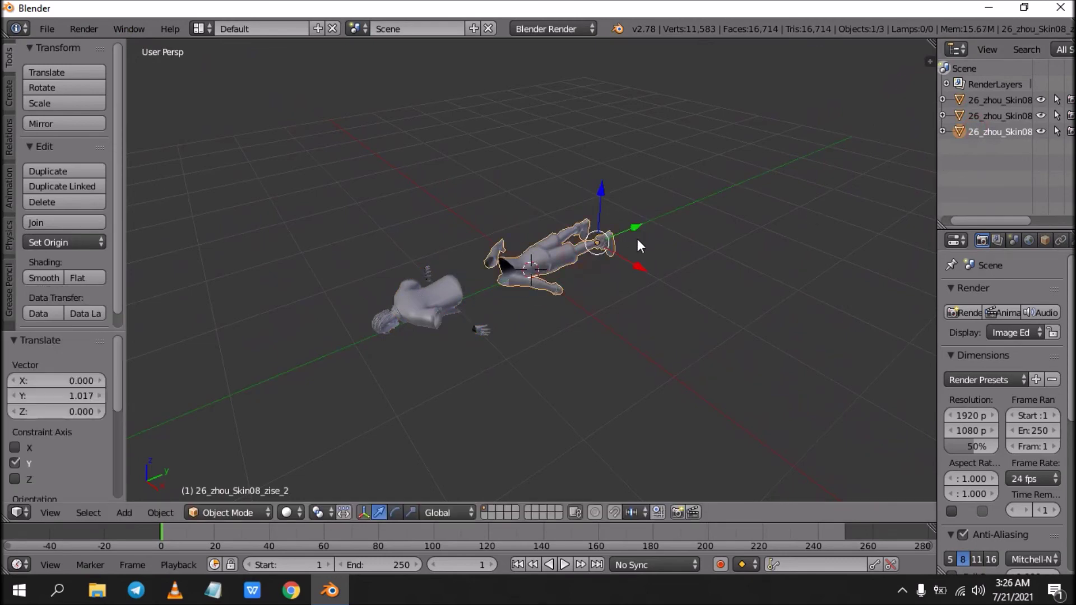
left_click(966, 117)
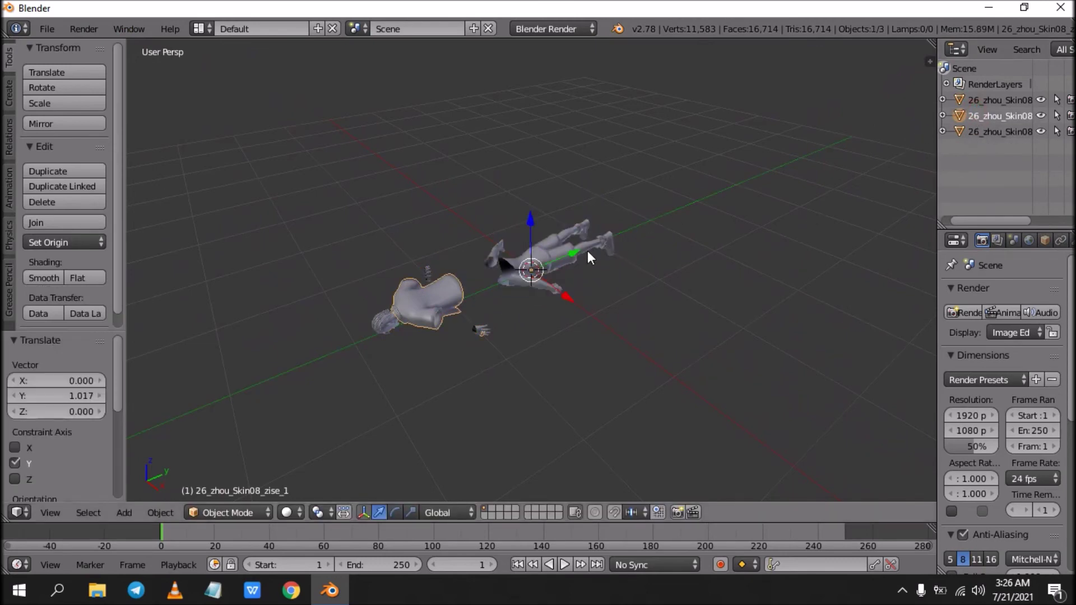
left_click_drag(580, 250, 603, 280)
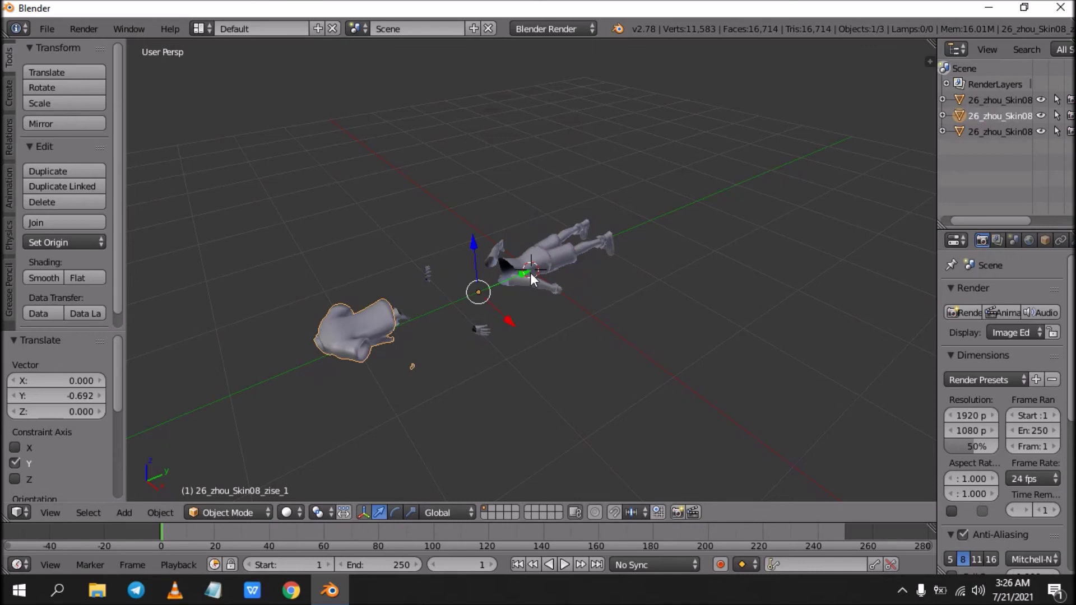
left_click_drag(531, 279, 493, 281)
left_click(993, 102)
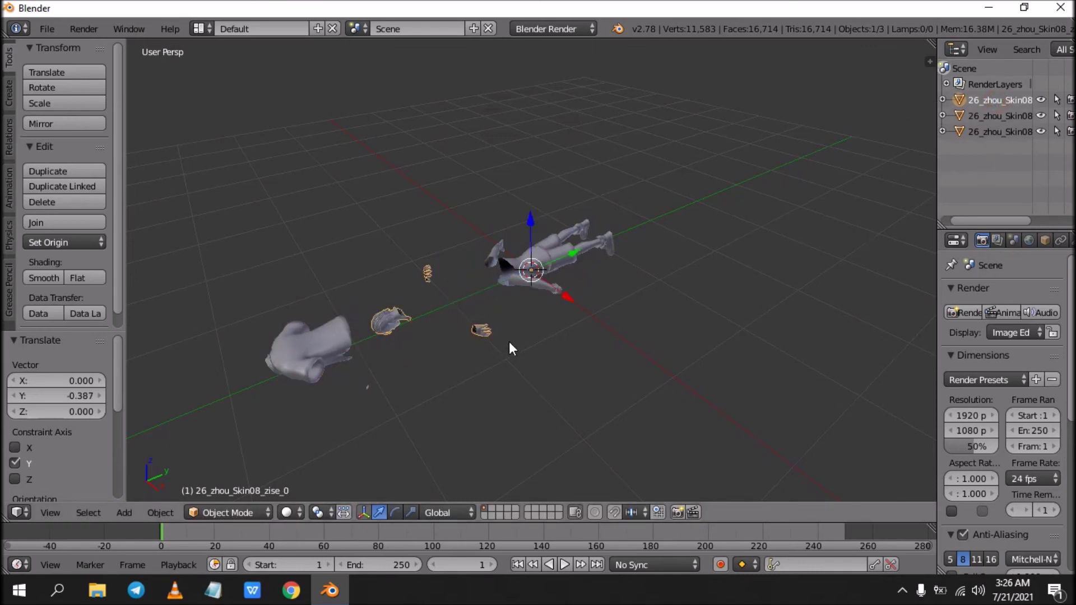
left_click_drag(564, 291, 591, 311)
Start a new Blender file and delete its default camera, cube and lamp.
left_click(49, 27)
left_click(44, 26)
left_click(131, 53)
left_click(136, 56)
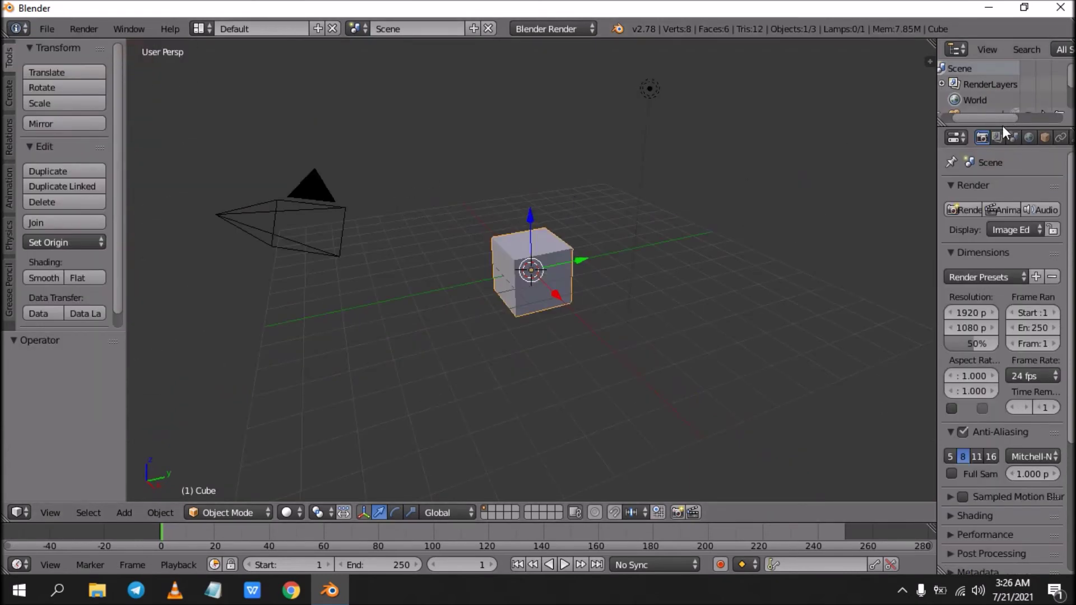
left_click_drag(1003, 127, 1002, 207)
right_click(984, 154)
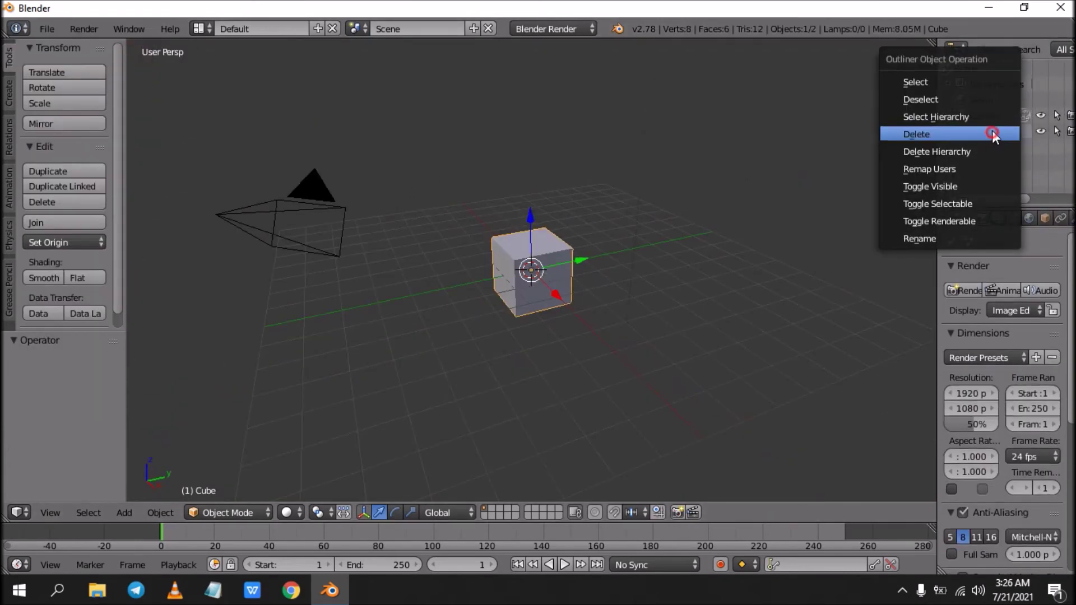
left_click(984, 155)
Import the FBX file hero_kongfu_skin08_high_add (merge).fbx from the desktop folder chou skin stun\fbx with animation.
left_click(39, 28)
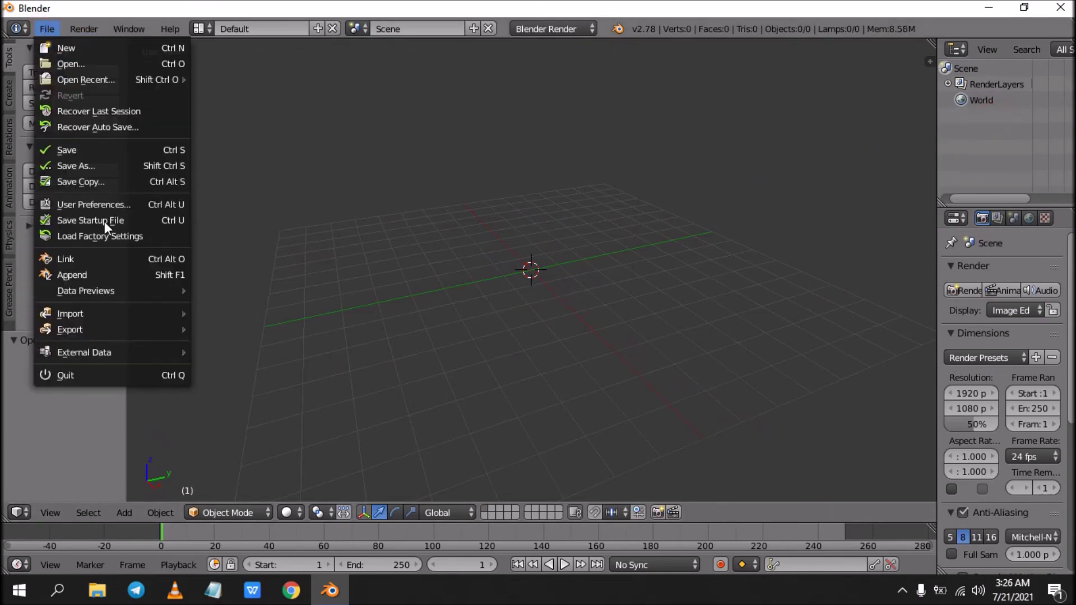
mouse_move(100, 311)
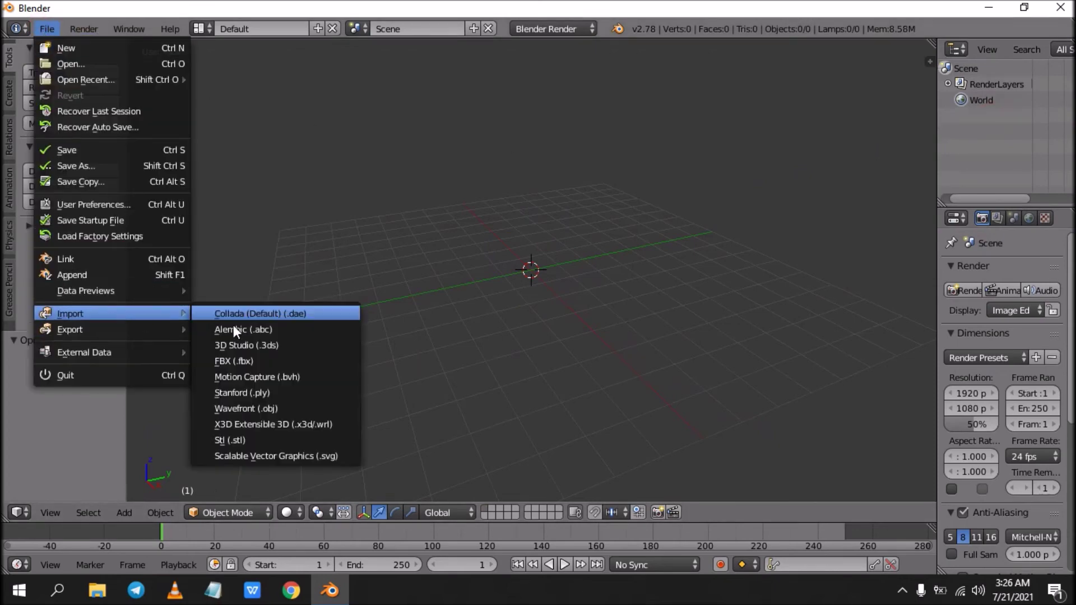
left_click(252, 359)
left_click(58, 212)
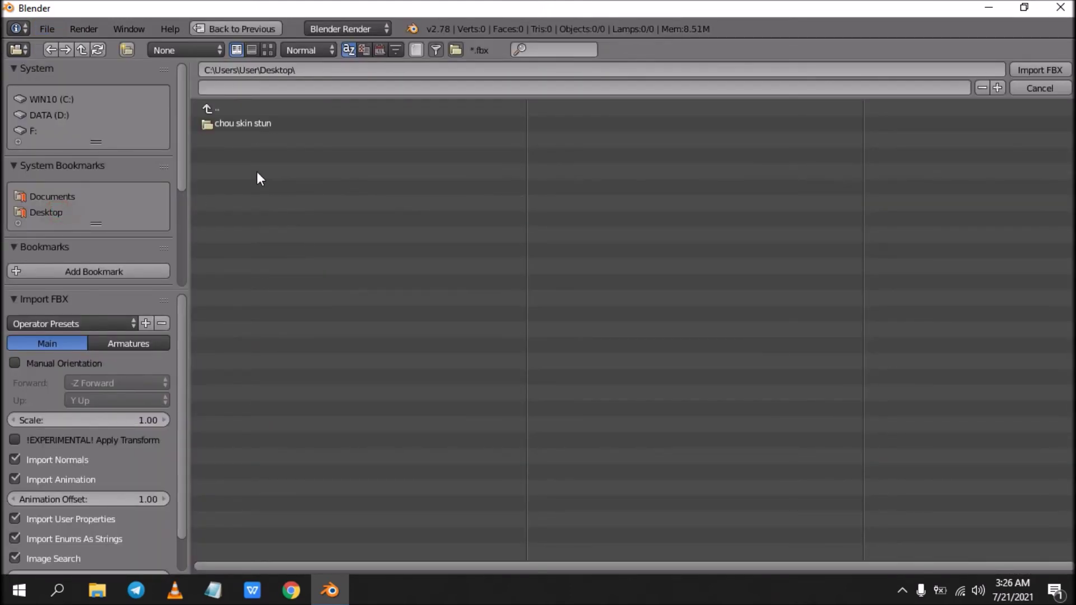
left_click(254, 125)
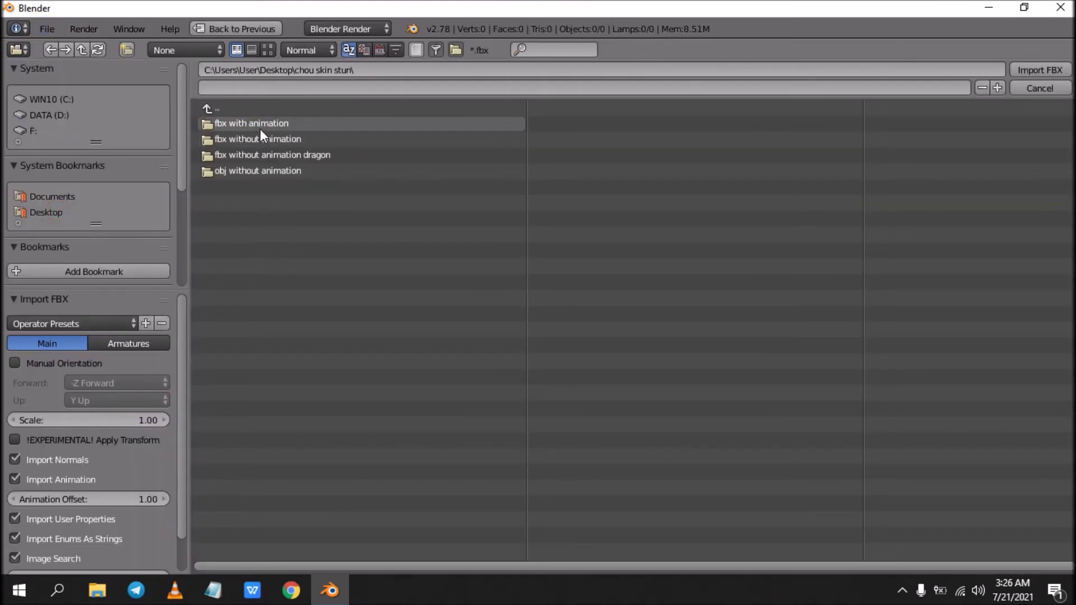
left_click(300, 123)
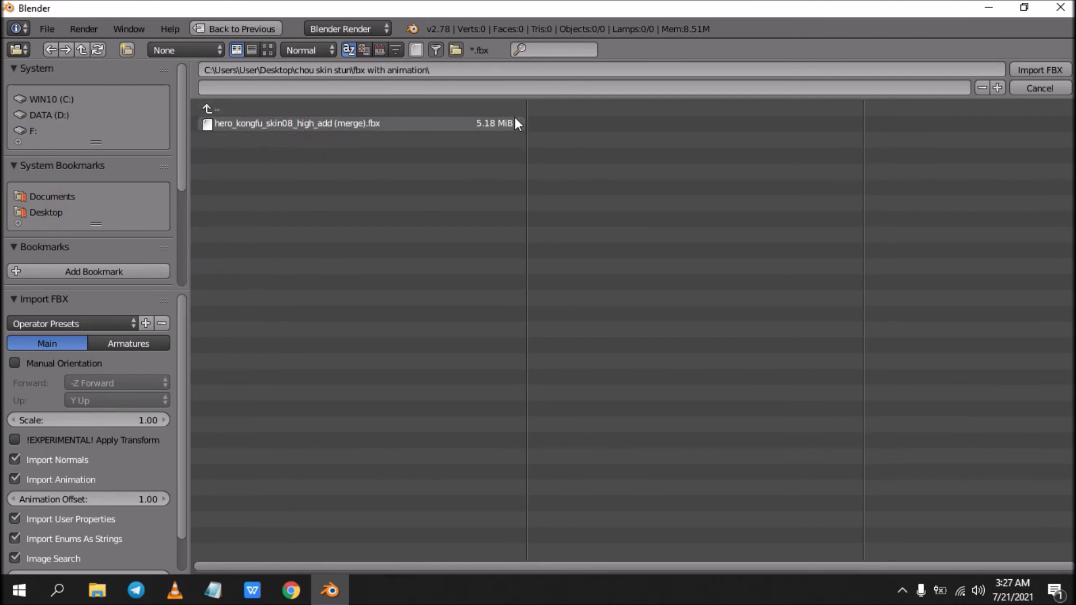
left_click(382, 122)
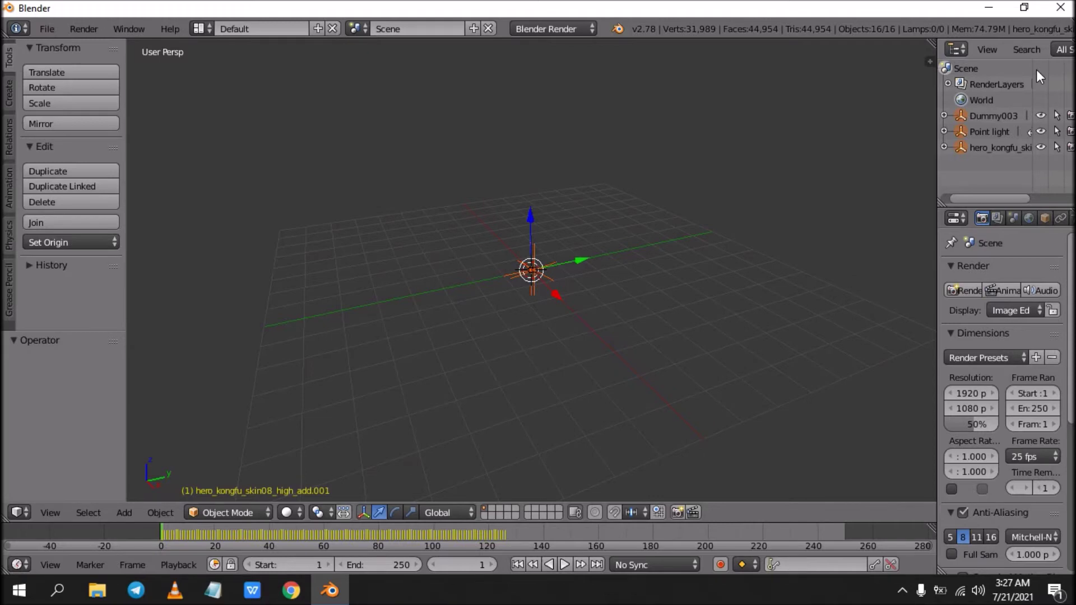
Inspect the imported dragon model and rig up close, play its animation briefly, and return the timeline to frame 0.
scroll(674, 259, "up", 14)
scroll(617, 344, "up", 6)
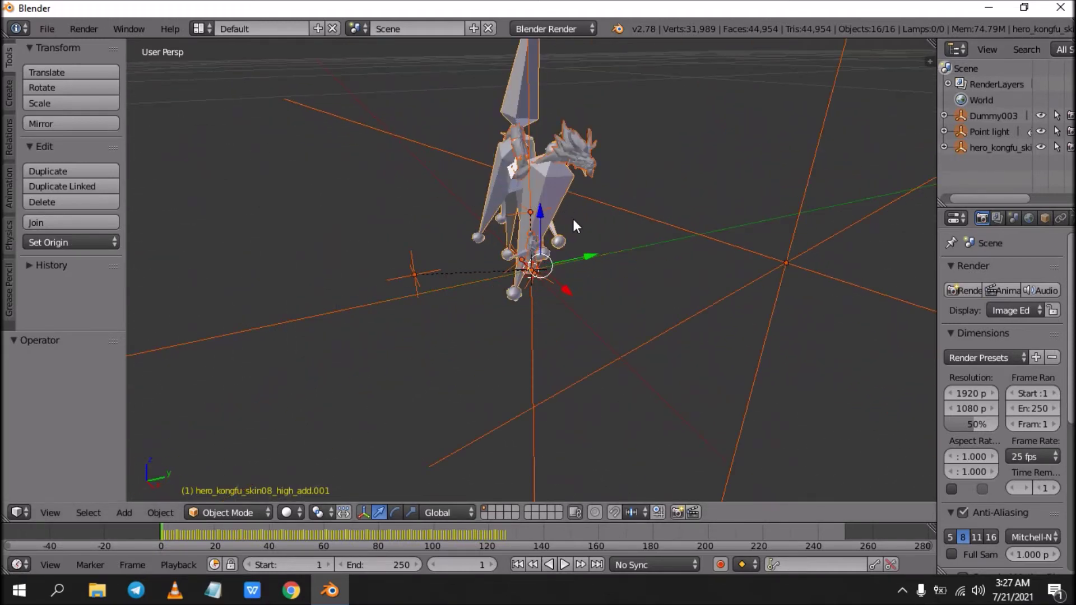
left_click_drag(614, 193, 654, 173)
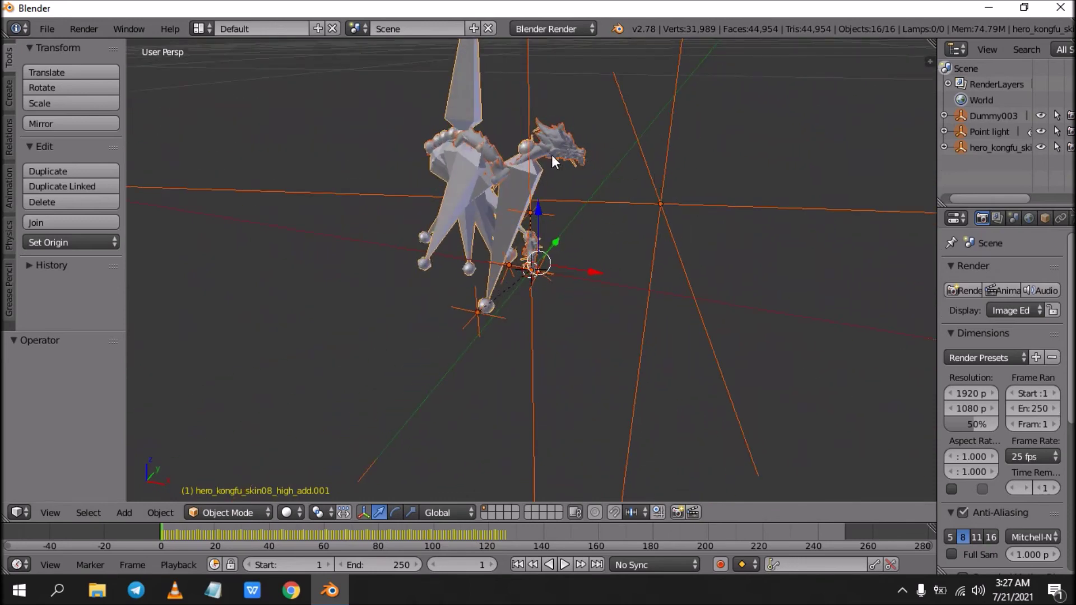
scroll(616, 252, "up", 2)
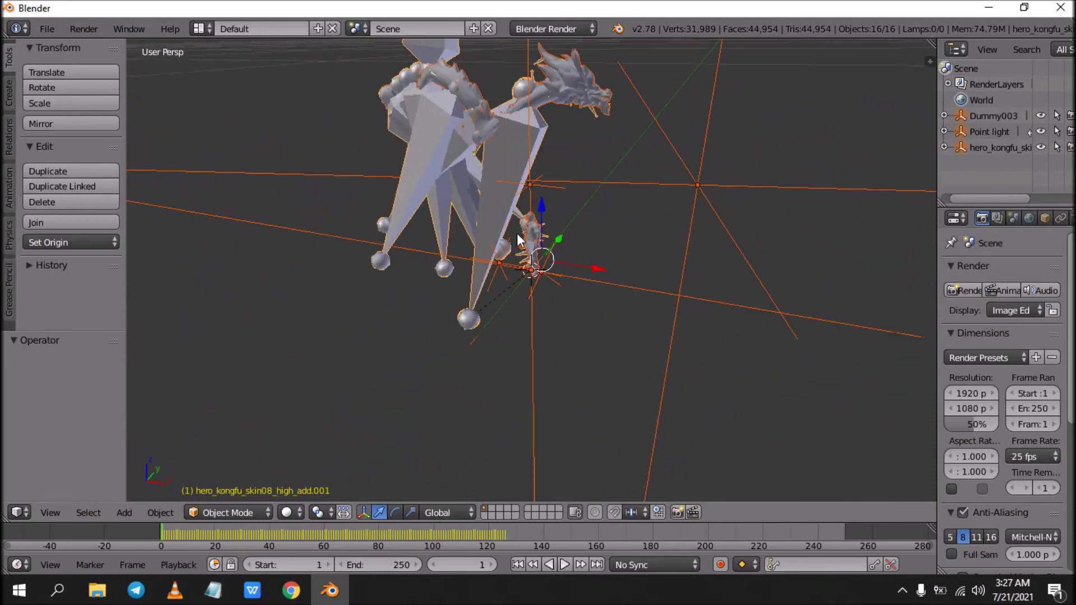
key("alt+a")
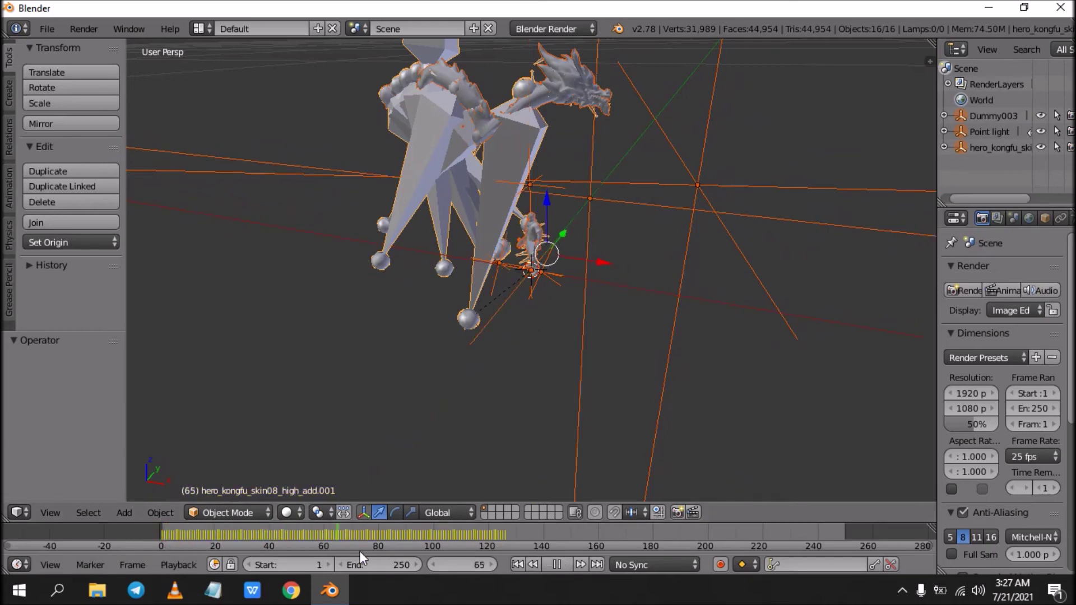
key("alt+a")
left_click_drag(519, 532, 84, 542)
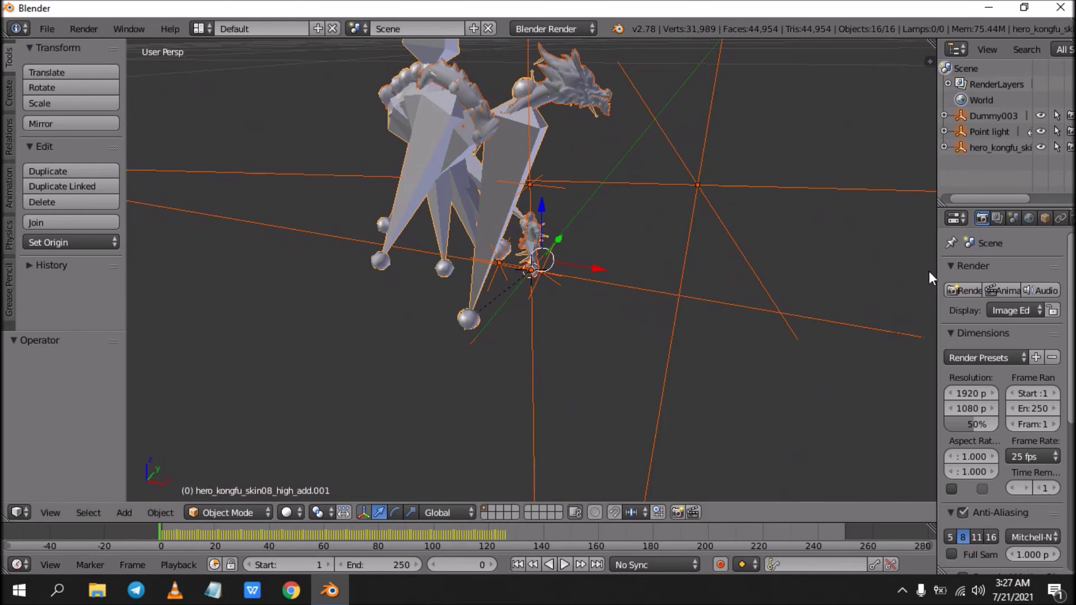
Replace the Properties editor with a Dope Sheet, widen that area to about half the window, and switch it to Action Editor mode.
left_click(965, 219)
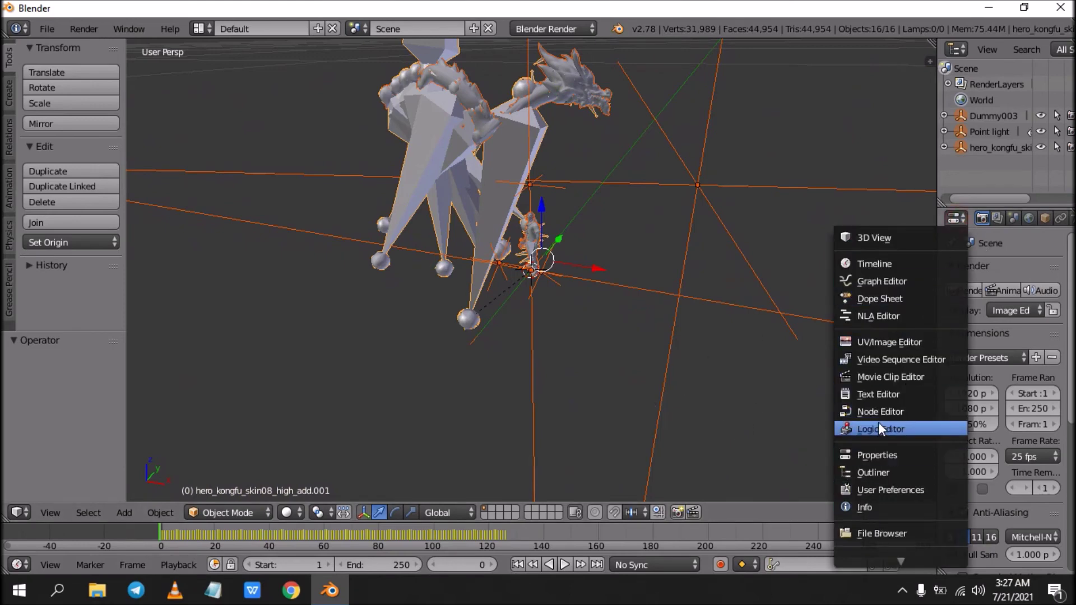
left_click(877, 299)
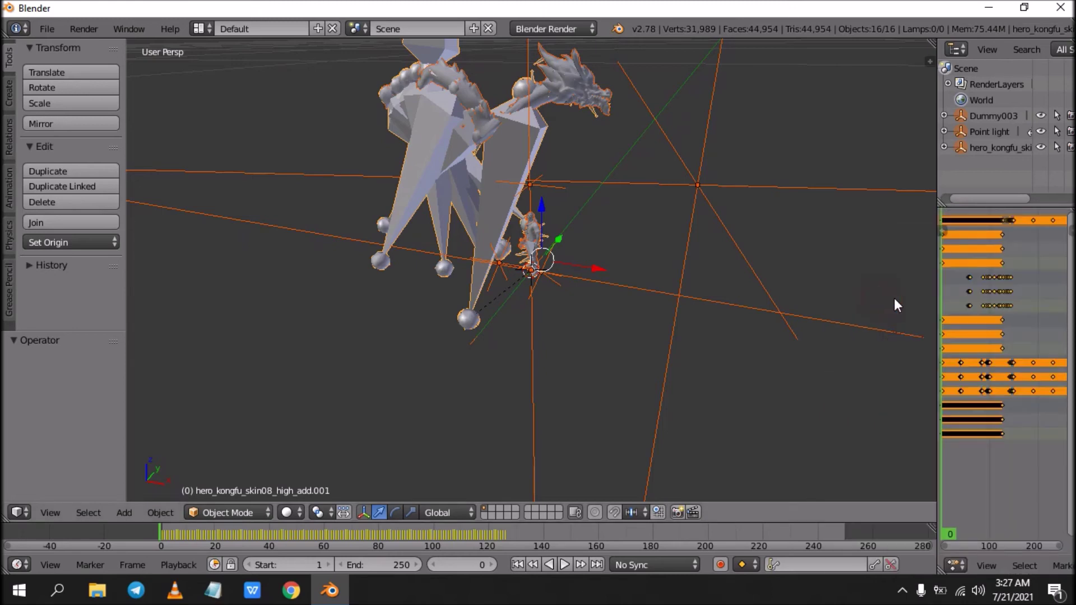
left_click_drag(938, 225, 758, 227)
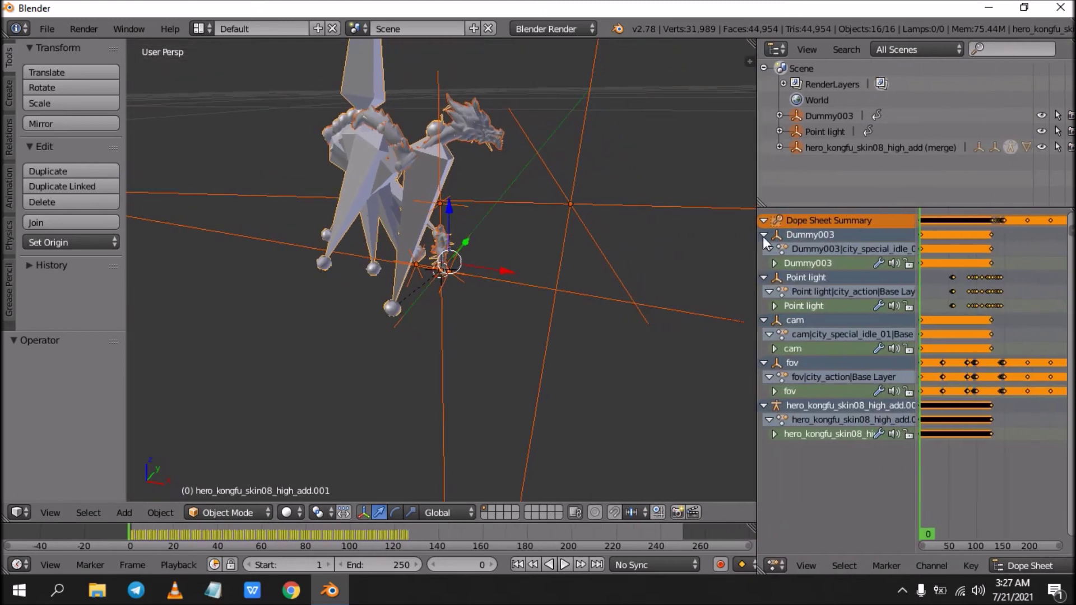
left_click_drag(695, 453, 747, 469)
left_click_drag(754, 471, 551, 445)
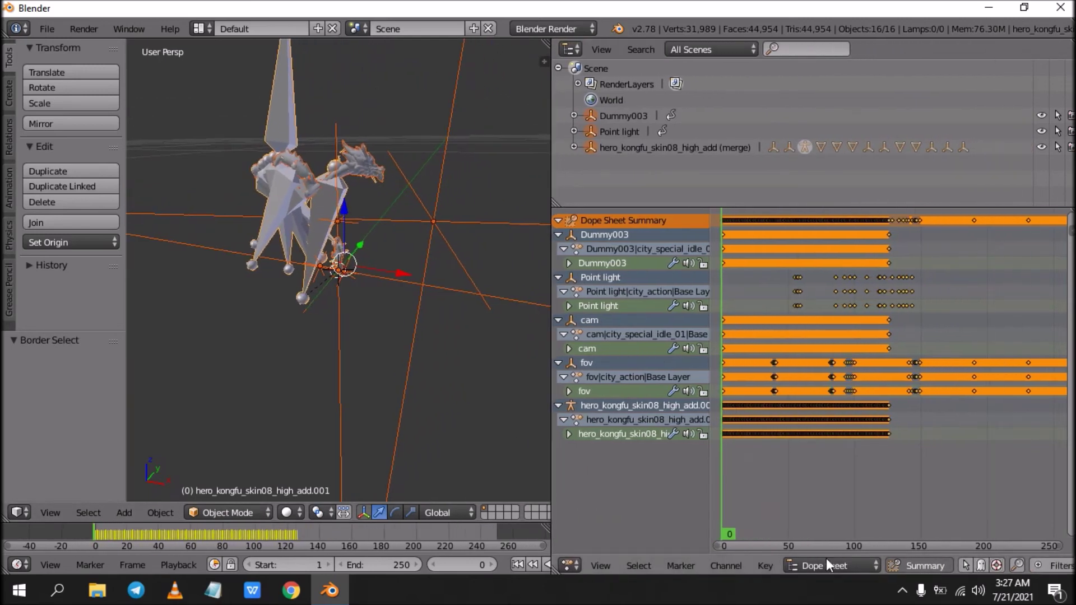
left_click(836, 566)
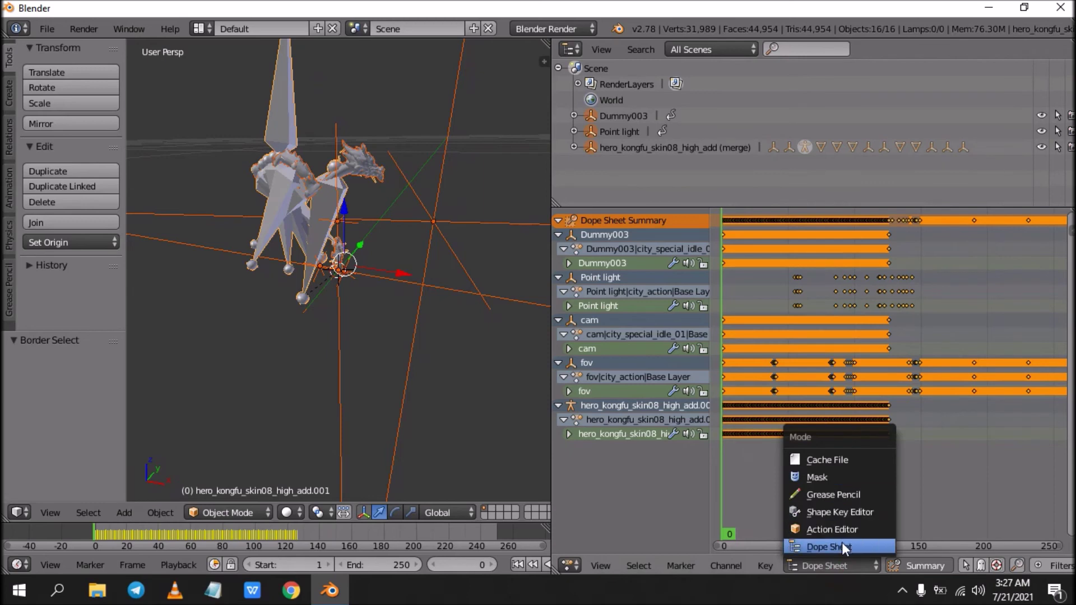
left_click(846, 528)
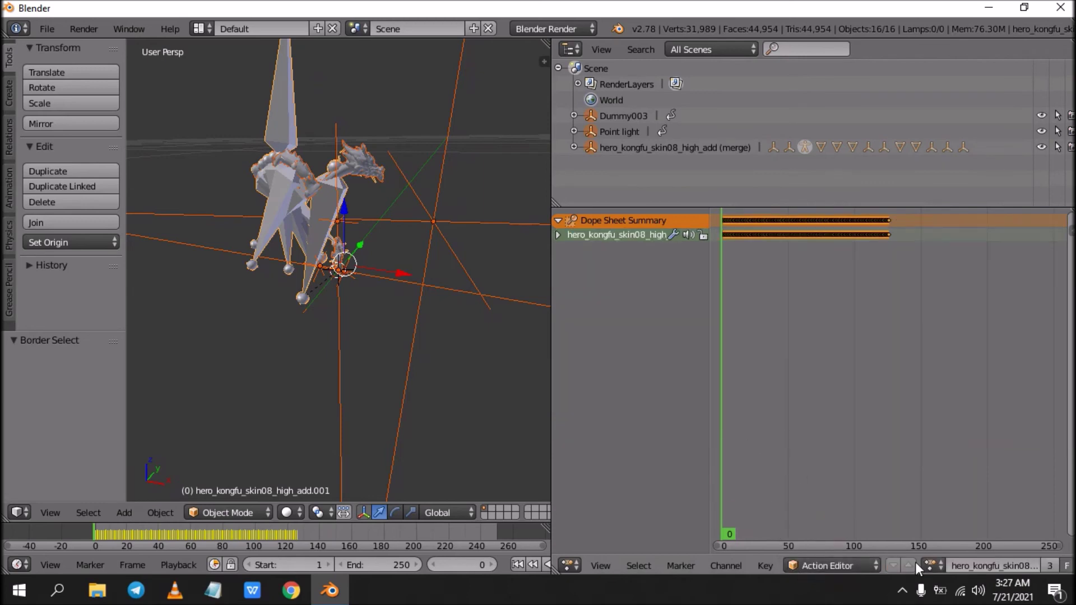
Assign the Point light city_action|Base Layer action to the selected armature.
left_click(930, 565)
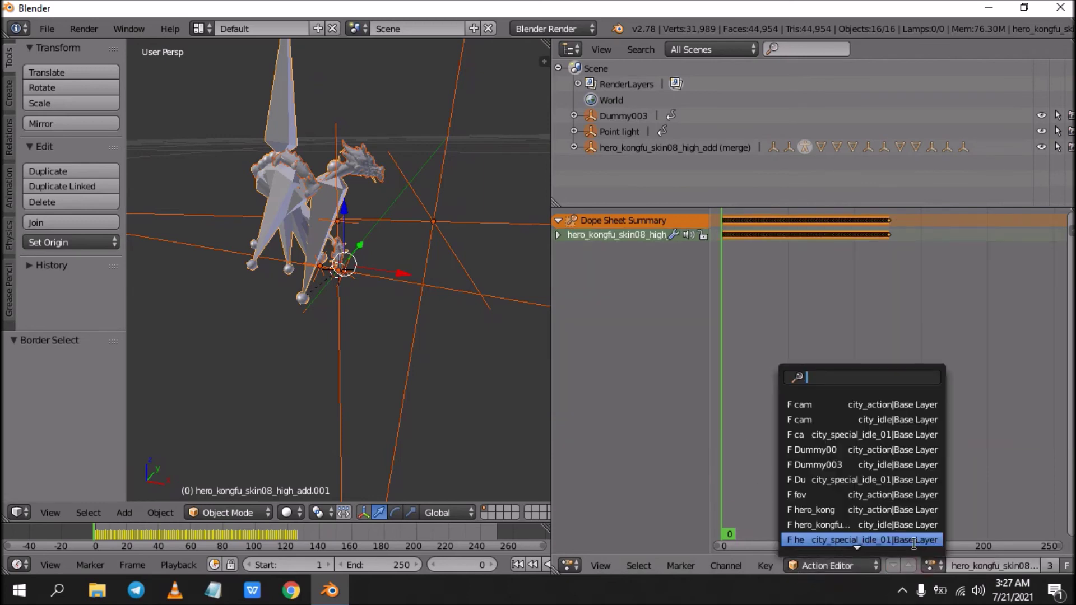
scroll(899, 538, "down", 1)
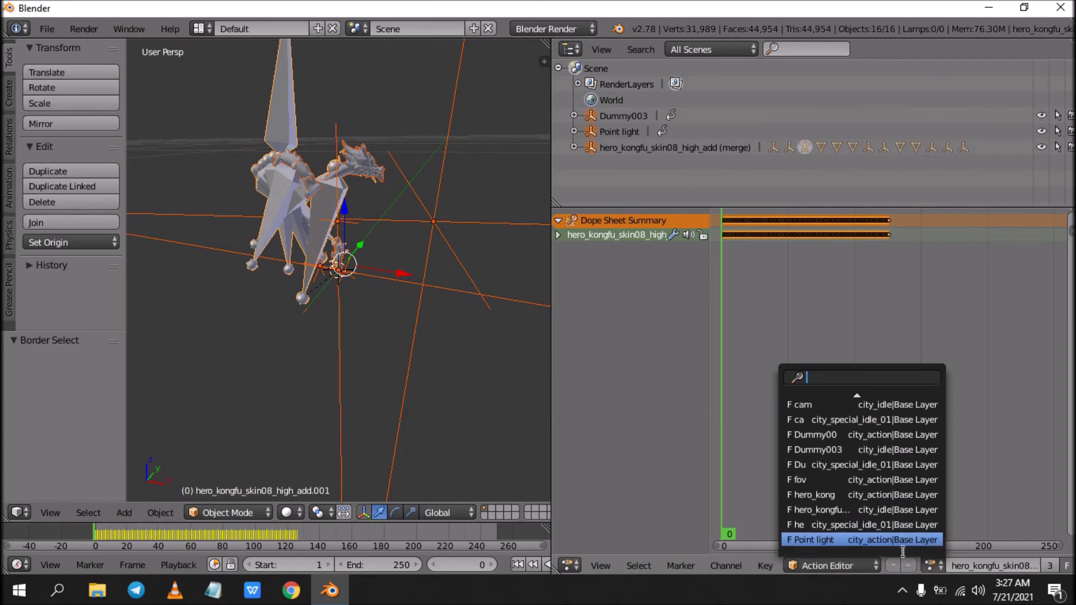
left_click(900, 541)
left_click_drag(726, 243, 722, 282)
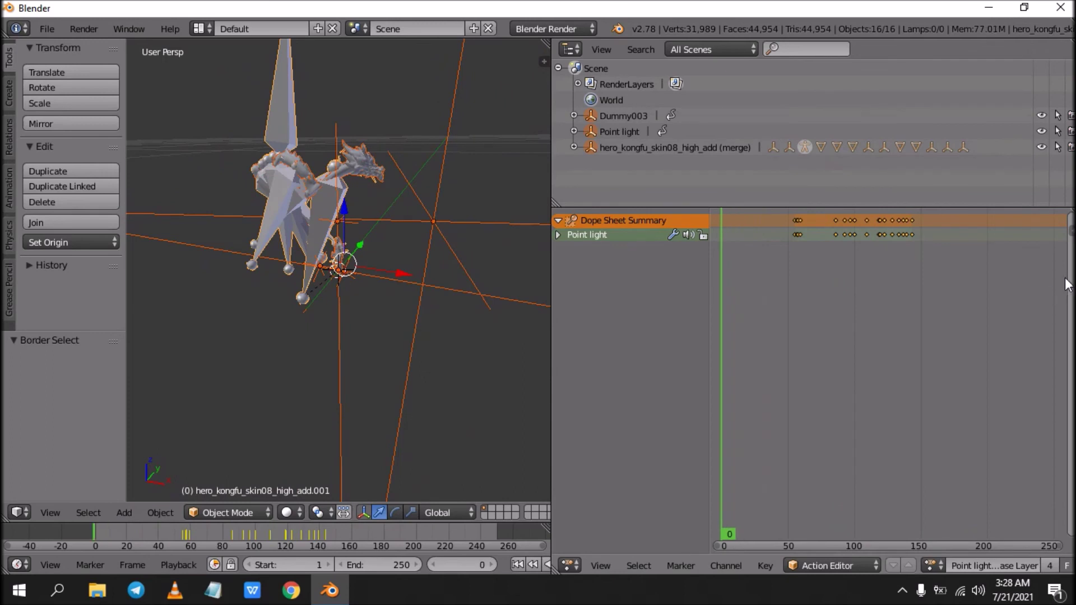
Assign the hero_kongfu city_action|Base Layer action to the armature and scrub through its animation to frame 231.
left_click(932, 565)
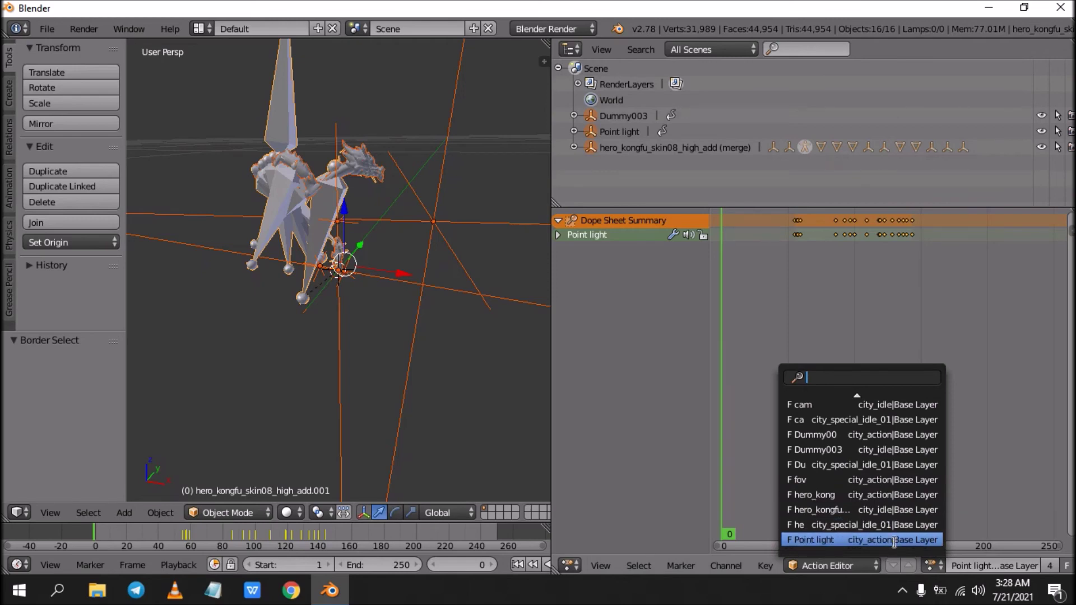
left_click(902, 495)
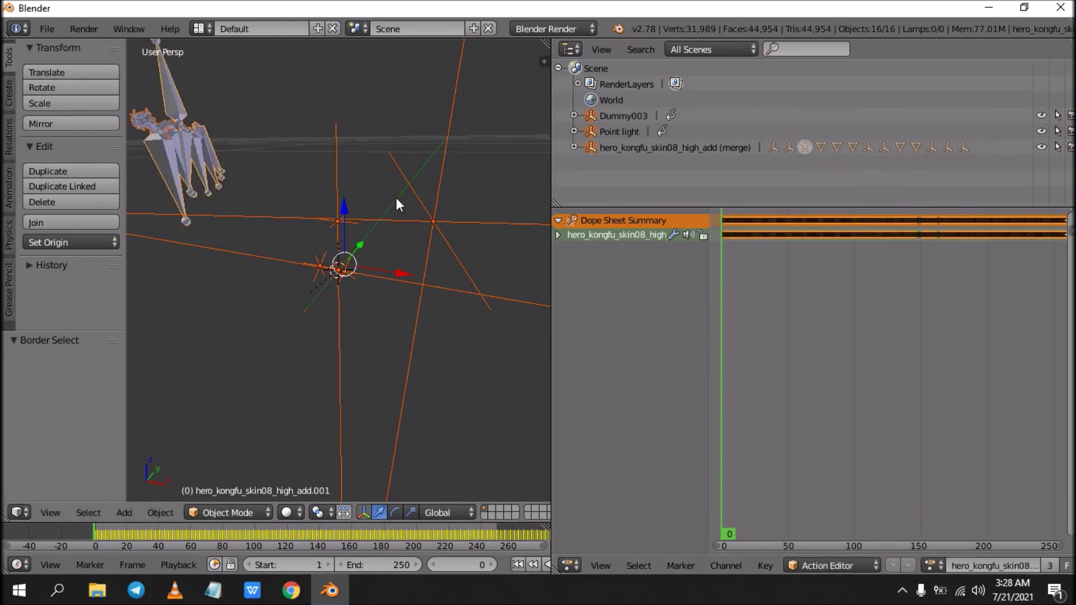
scroll(395, 198, "down", 4)
left_click_drag(723, 230, 1022, 233)
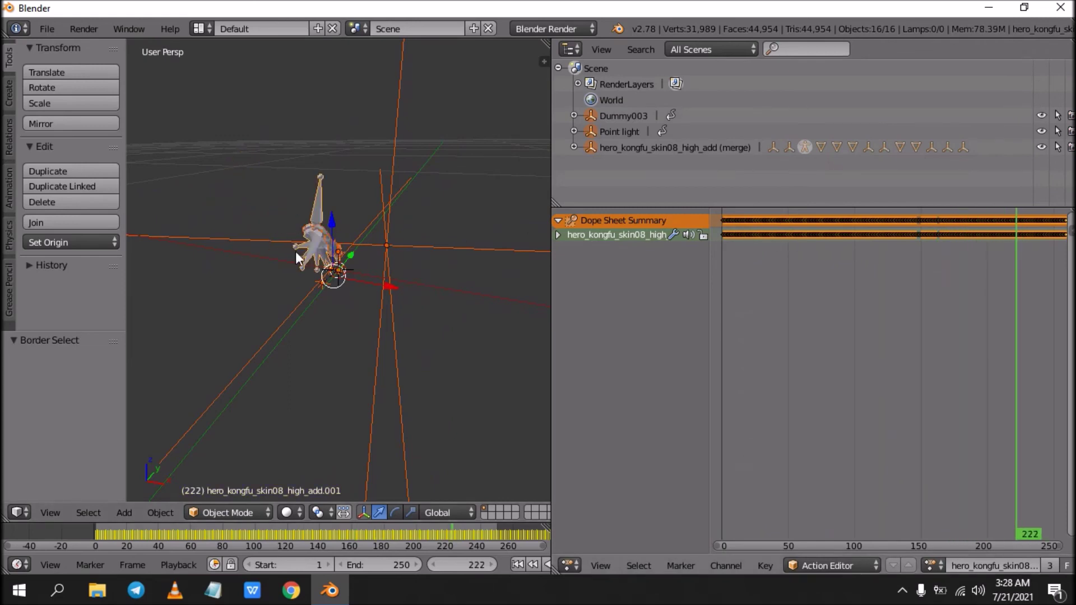
scroll(294, 251, "up", 4)
scroll(365, 279, "up", 3)
scroll(366, 277, "down", 5)
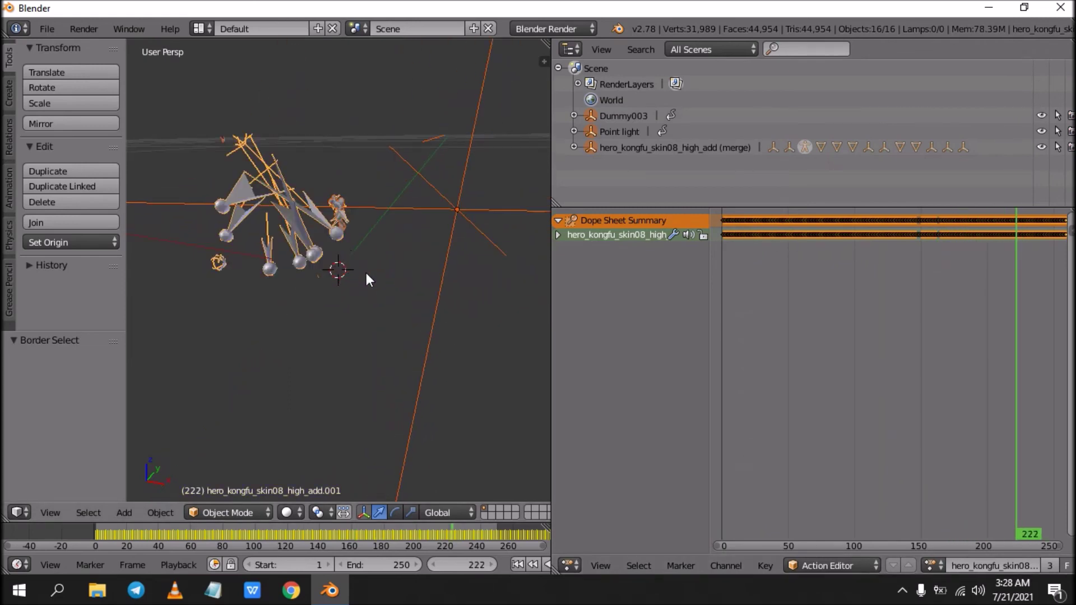
left_click_drag(978, 236, 1028, 238)
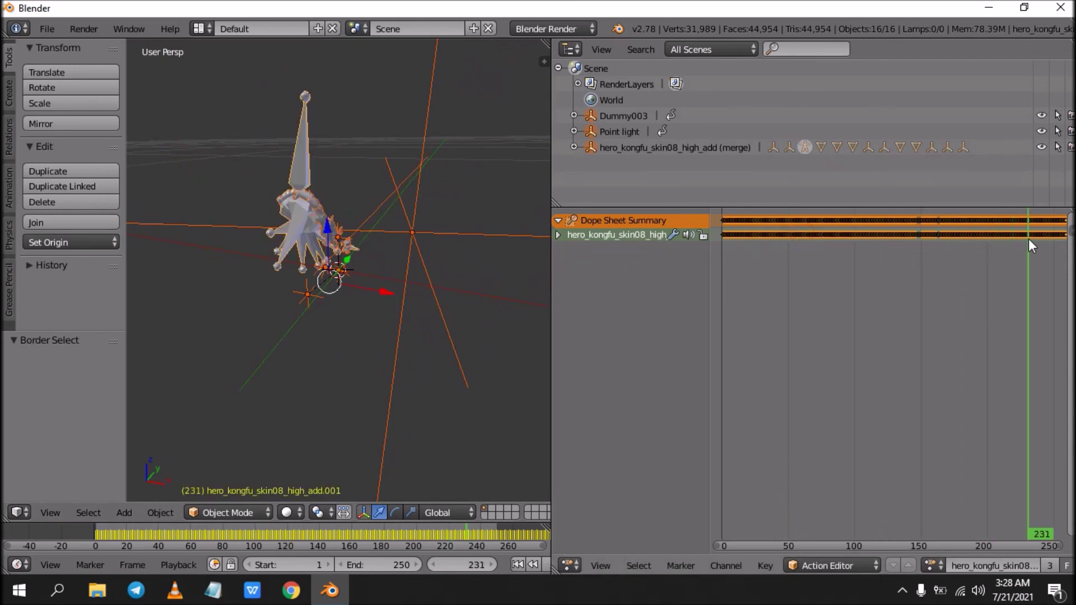
Enlarge the 3D view to nearly the full window width and play the dragon's animation from frame 0, stopping at about frame 58.
left_click(546, 465)
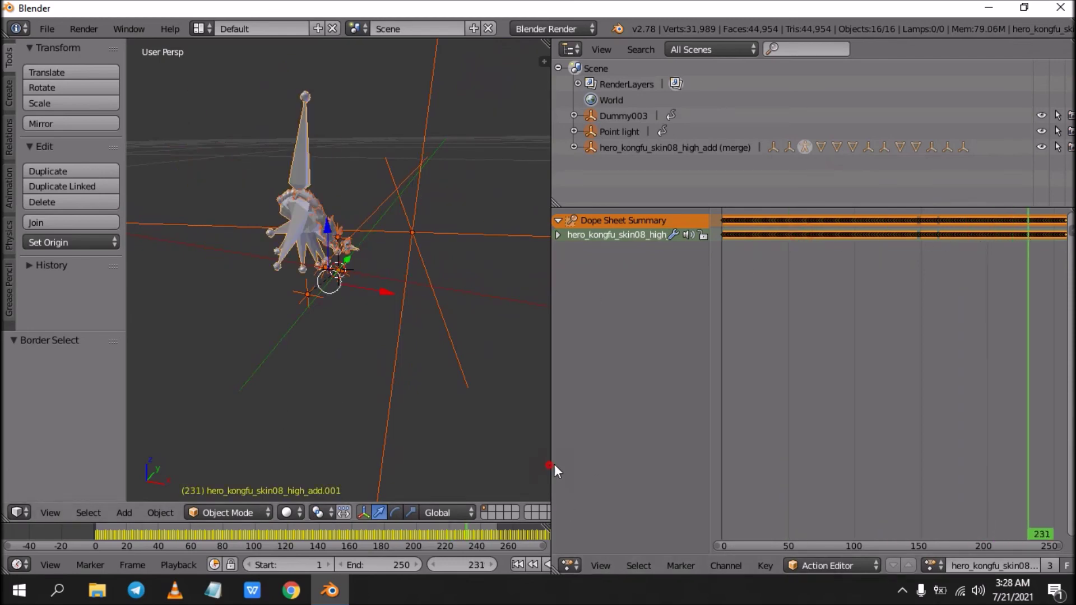
left_click_drag(550, 446, 1055, 447)
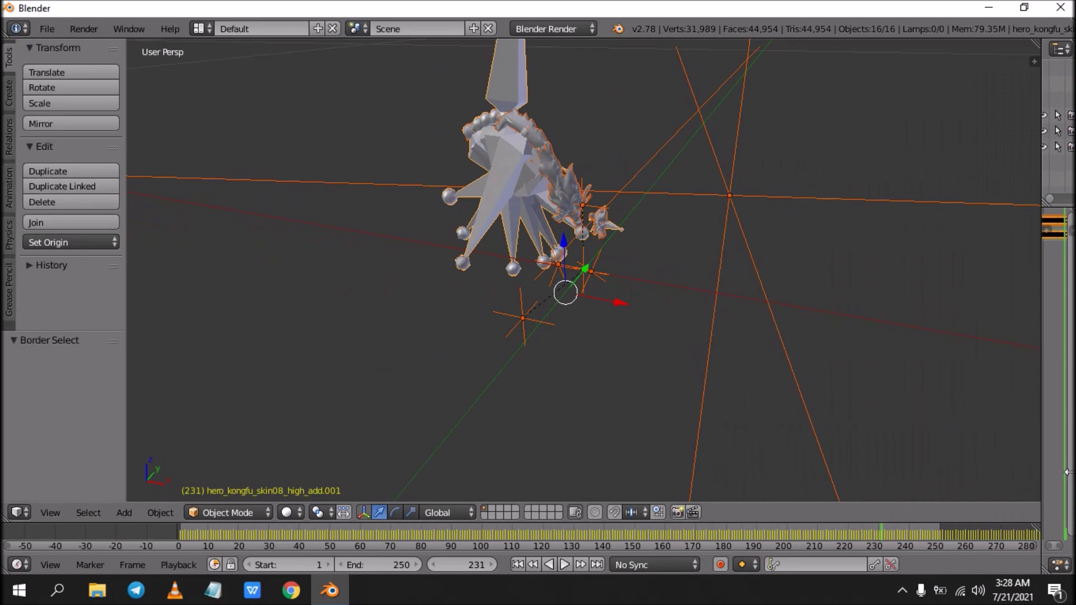
left_click(172, 530)
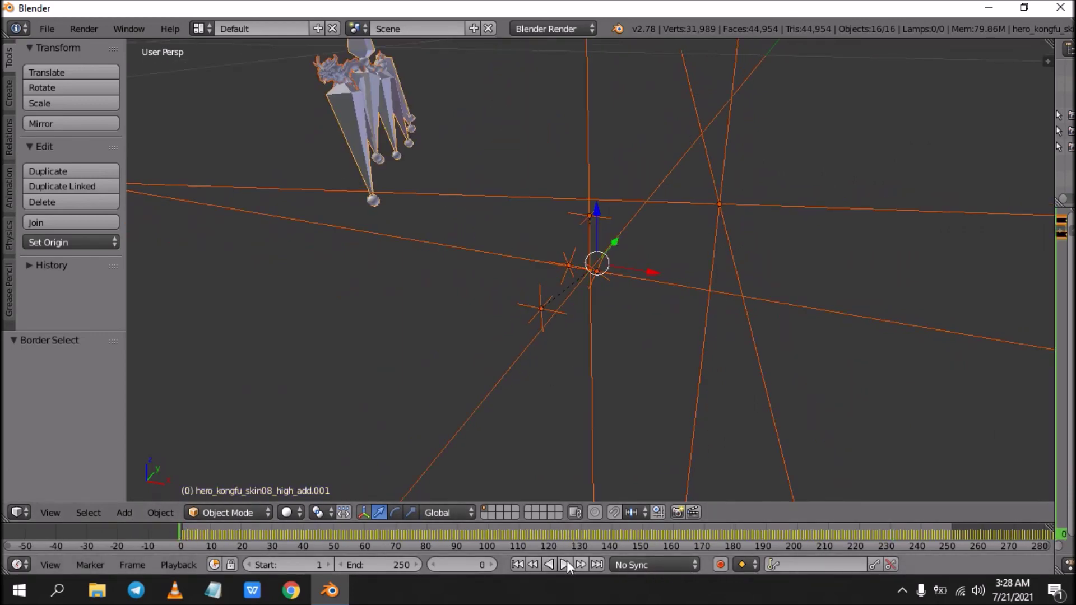
left_click(562, 564)
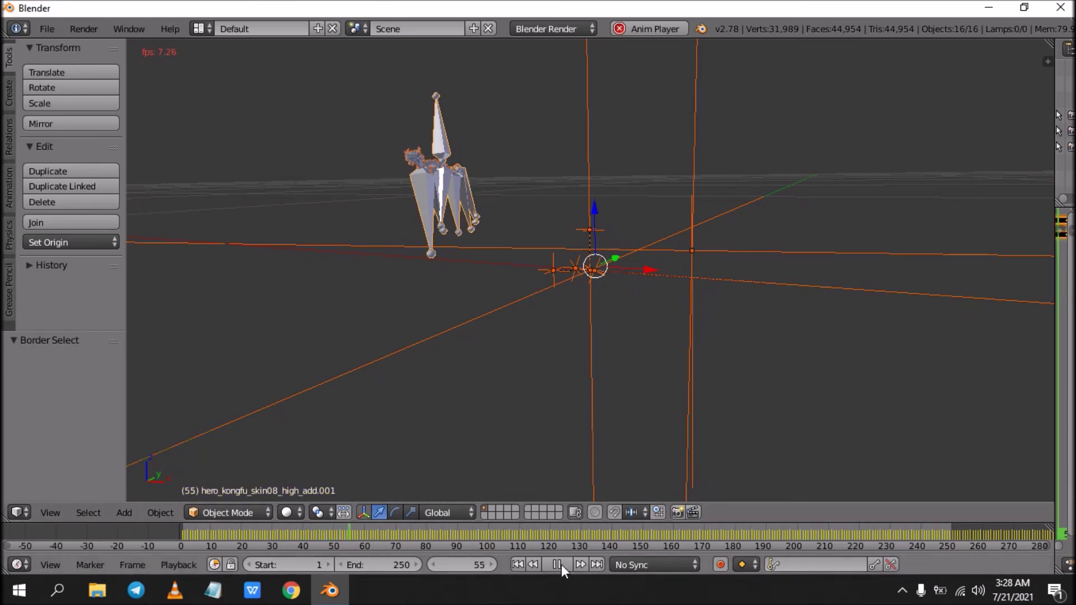
key("alt+a")
Start a new Blender file with the default scene.
left_click(47, 28)
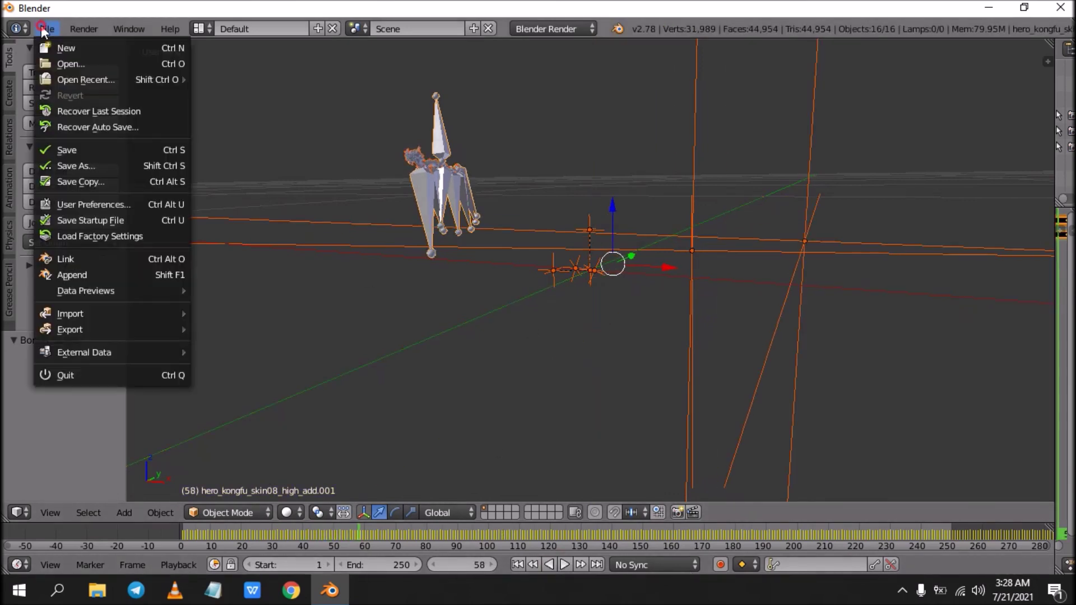
left_click(47, 50)
left_click(129, 60)
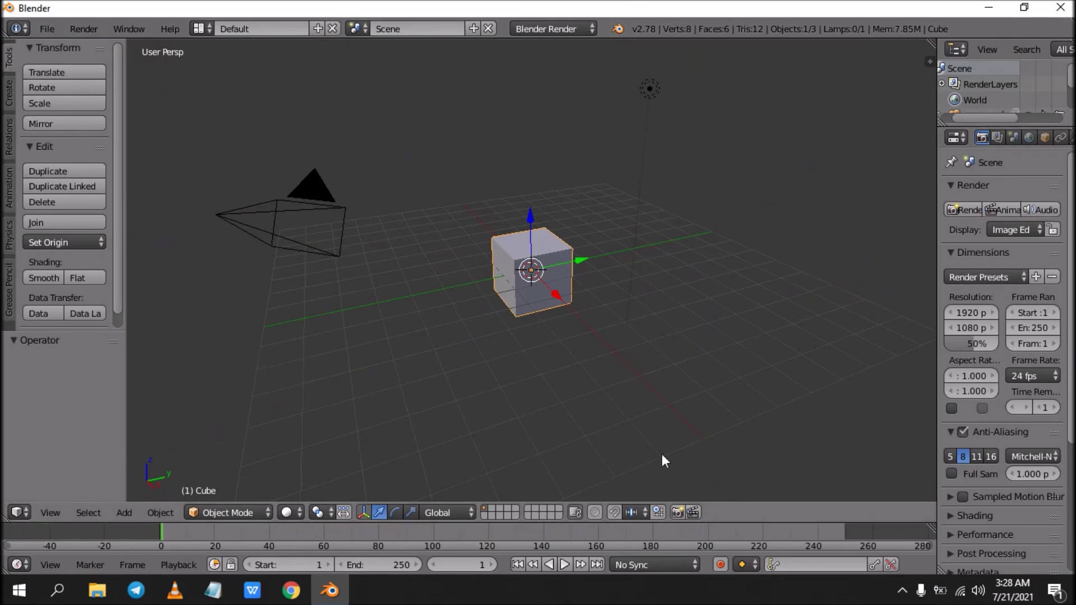
Enlarge the Outliner and delete the default lamp, cube, camera and world from the scene.
left_click_drag(996, 123, 996, 208)
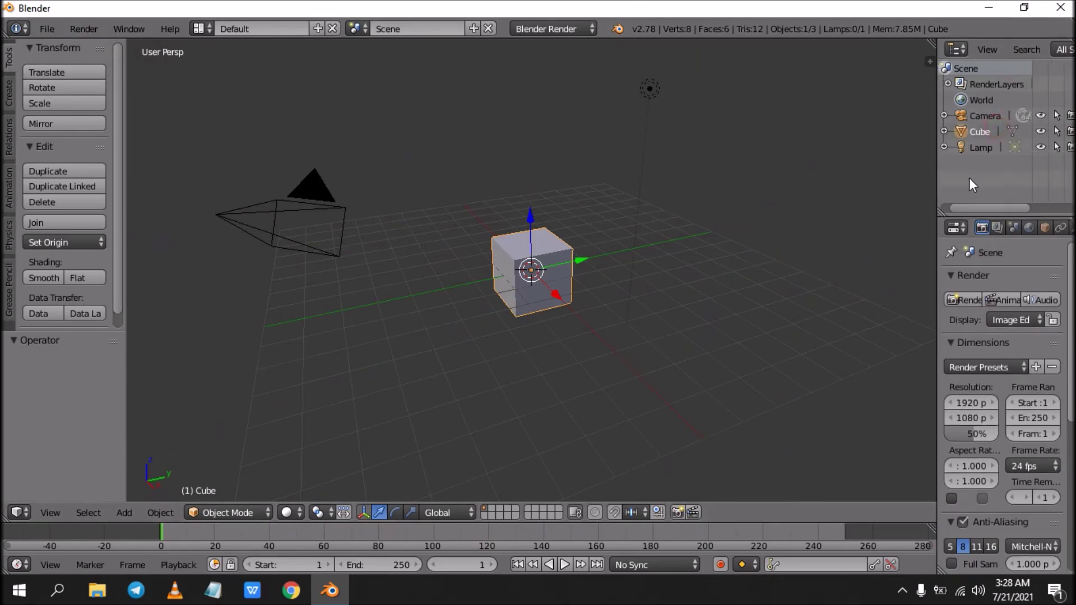
right_click(974, 149)
left_click(973, 149)
right_click(977, 135)
left_click(977, 136)
right_click(982, 119)
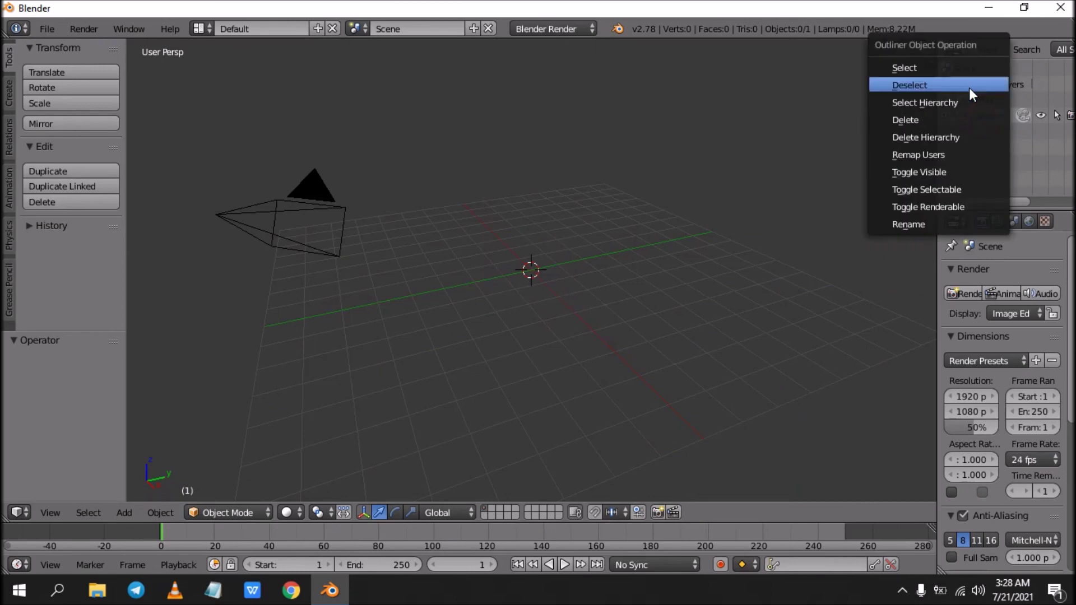
left_click(979, 119)
right_click(990, 96)
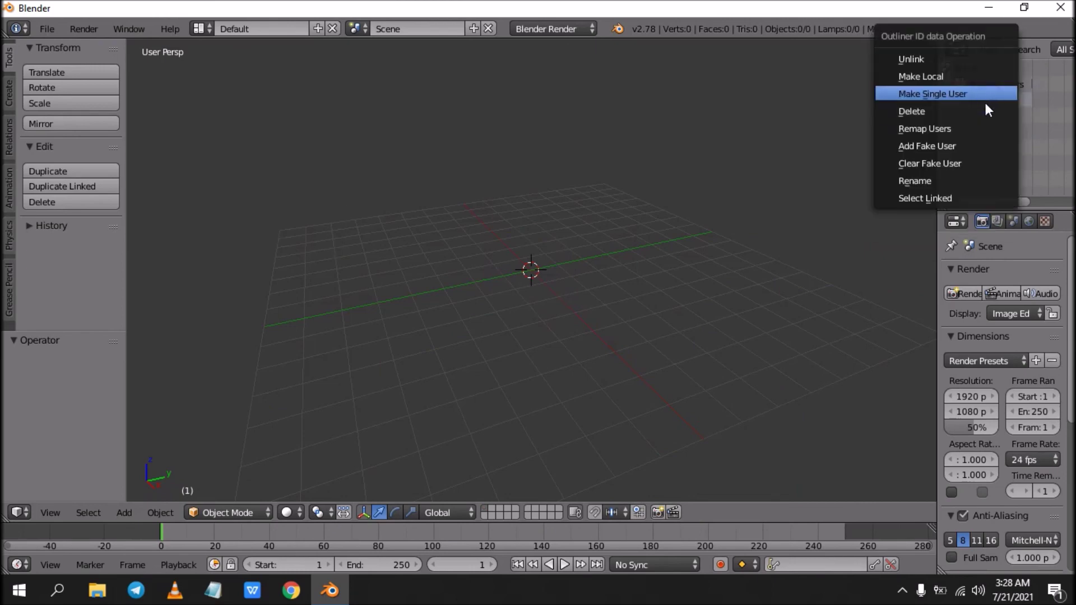
left_click(986, 110)
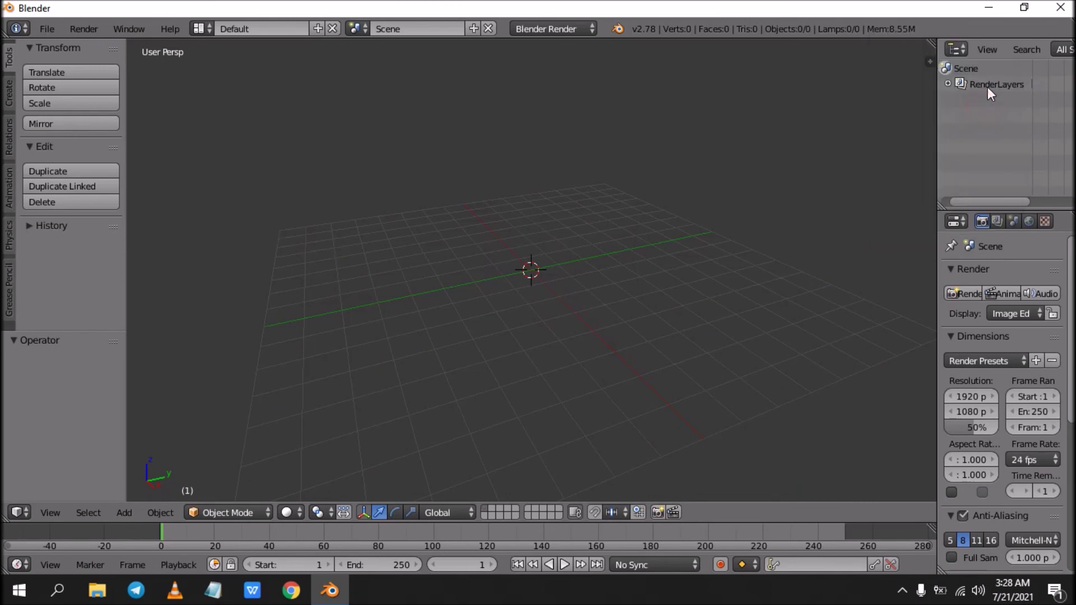
Import the FBX model 26_zhou_Skin08_zise_bianse (merge).fbx from the fbx without animation folder inside chou skin stun on the desktop.
left_click(41, 29)
mouse_move(73, 312)
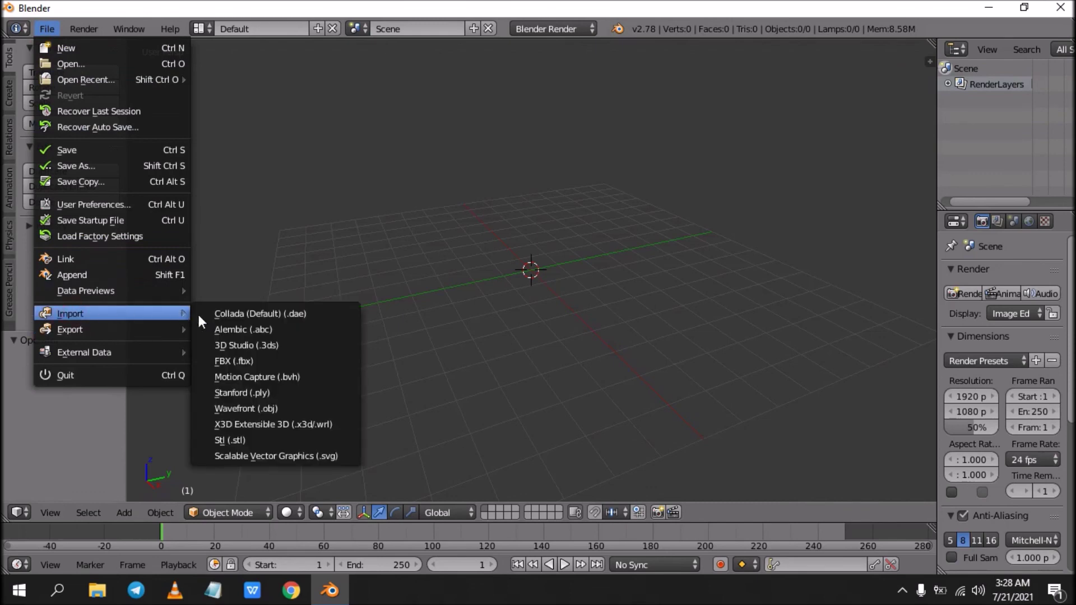
left_click(243, 361)
left_click(59, 217)
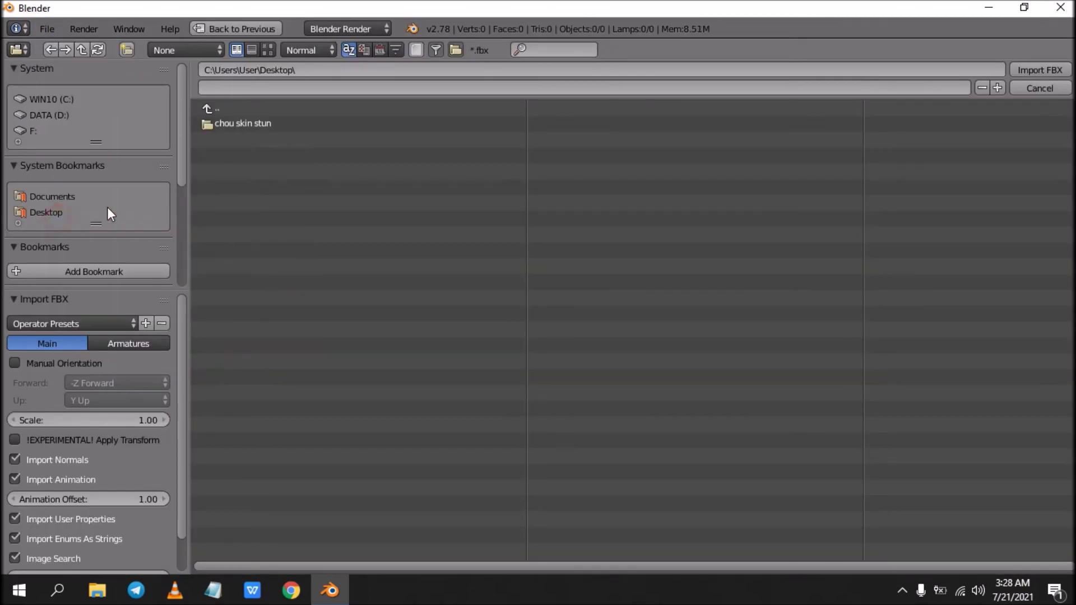
left_click(258, 124)
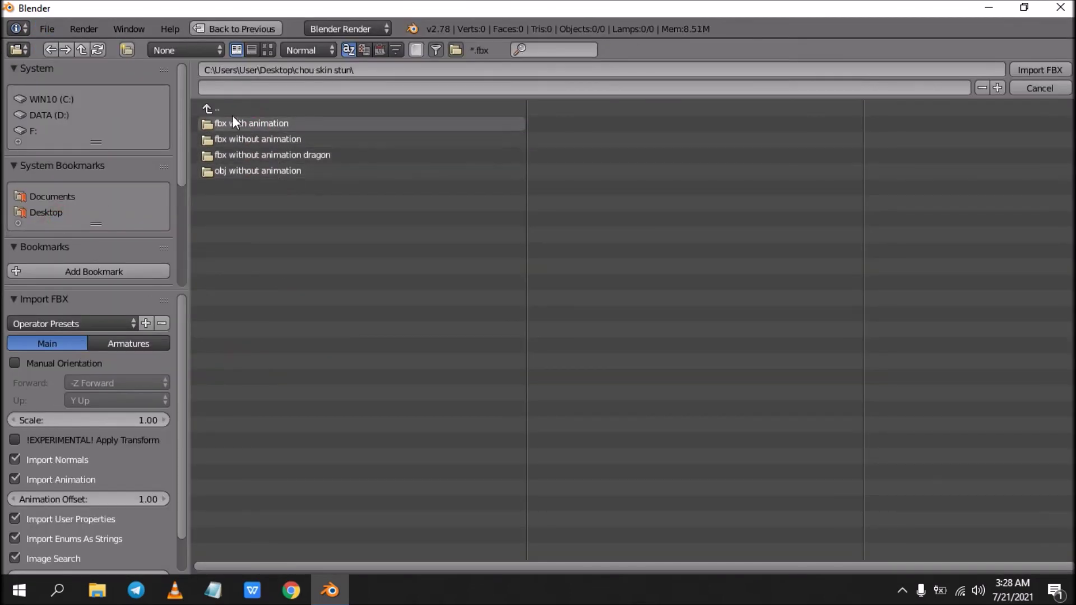
left_click(269, 139)
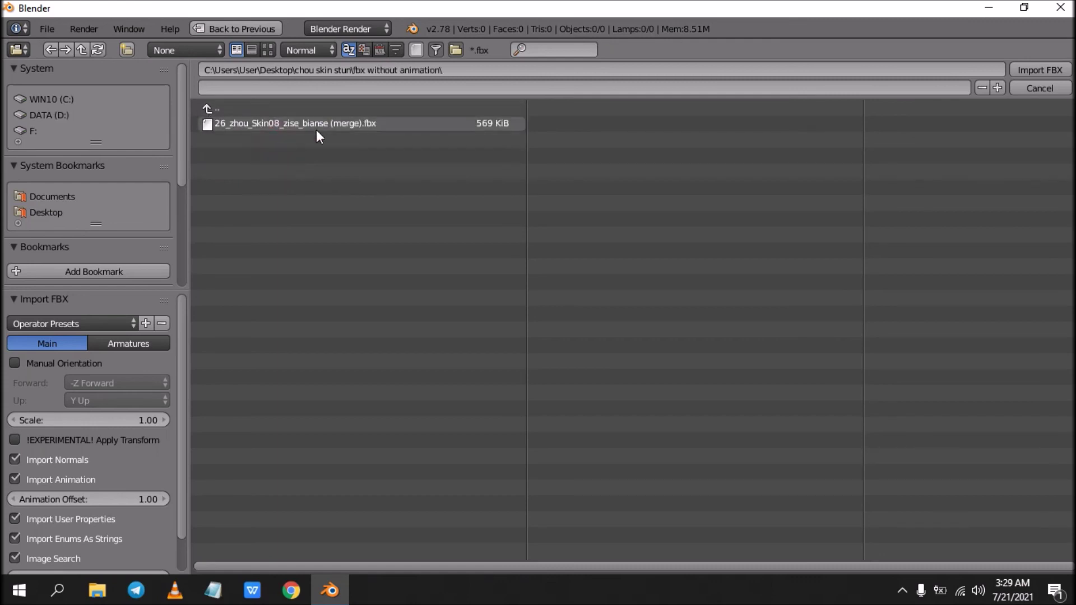
left_click(317, 129)
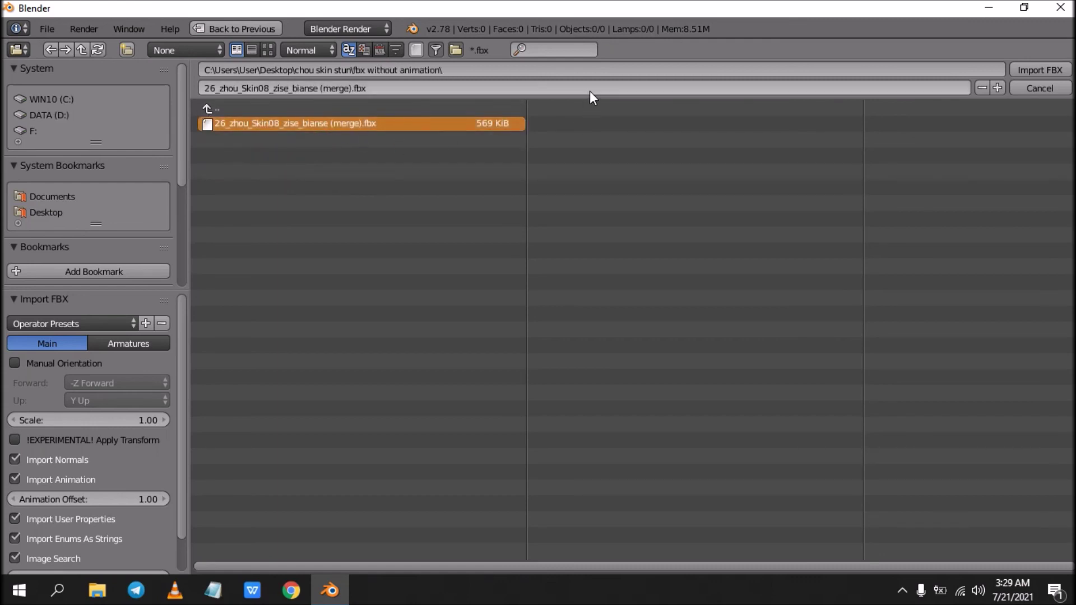
left_click(1035, 69)
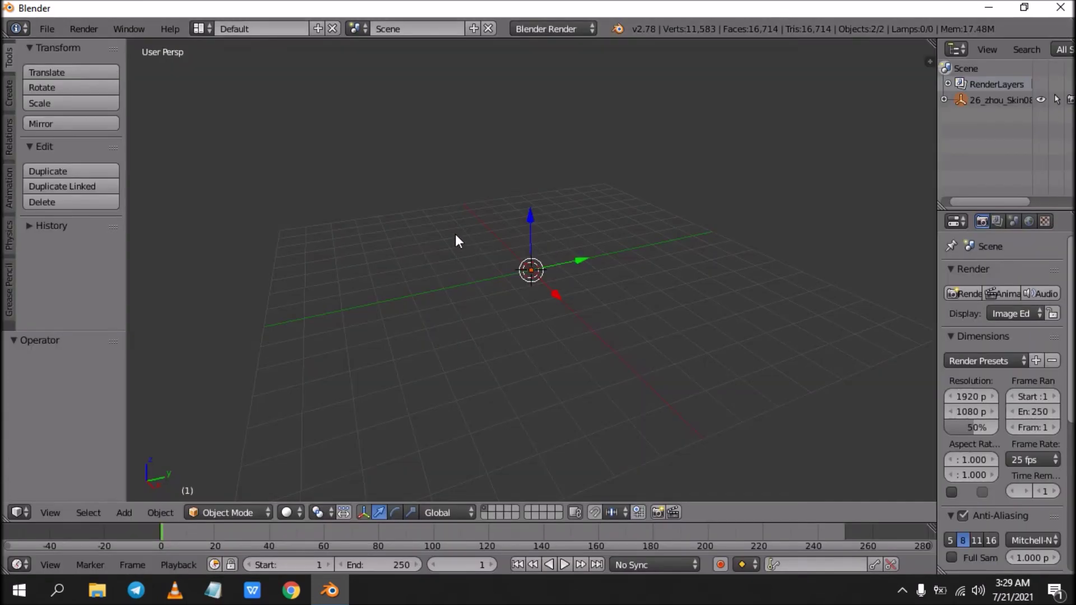
Examine the imported character model in the 3D view from a higher angle and at different distances.
scroll(559, 288, "down", 6)
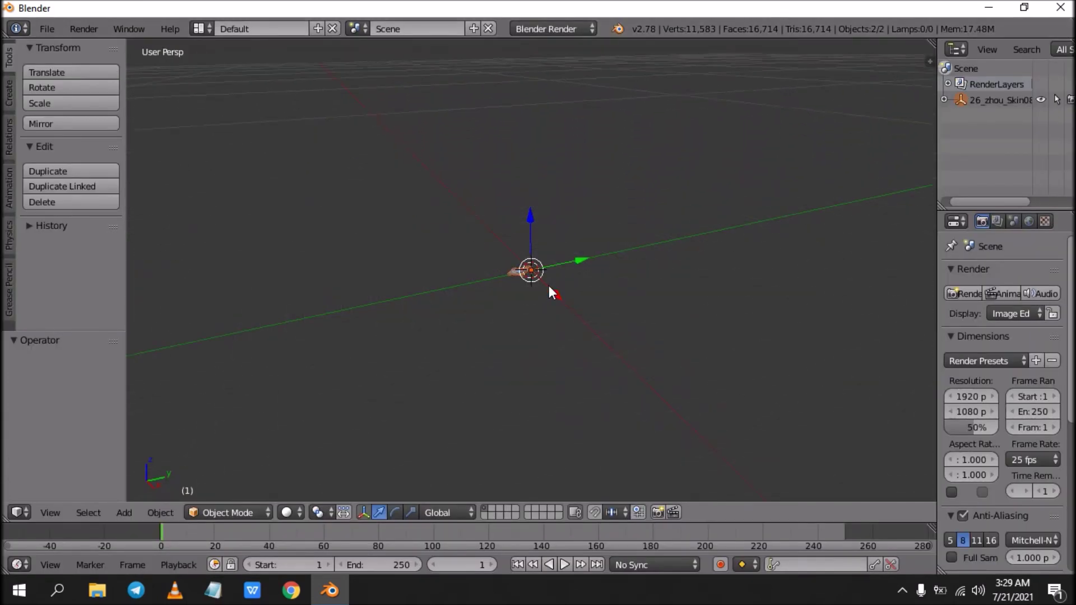
scroll(558, 303, "down", 2)
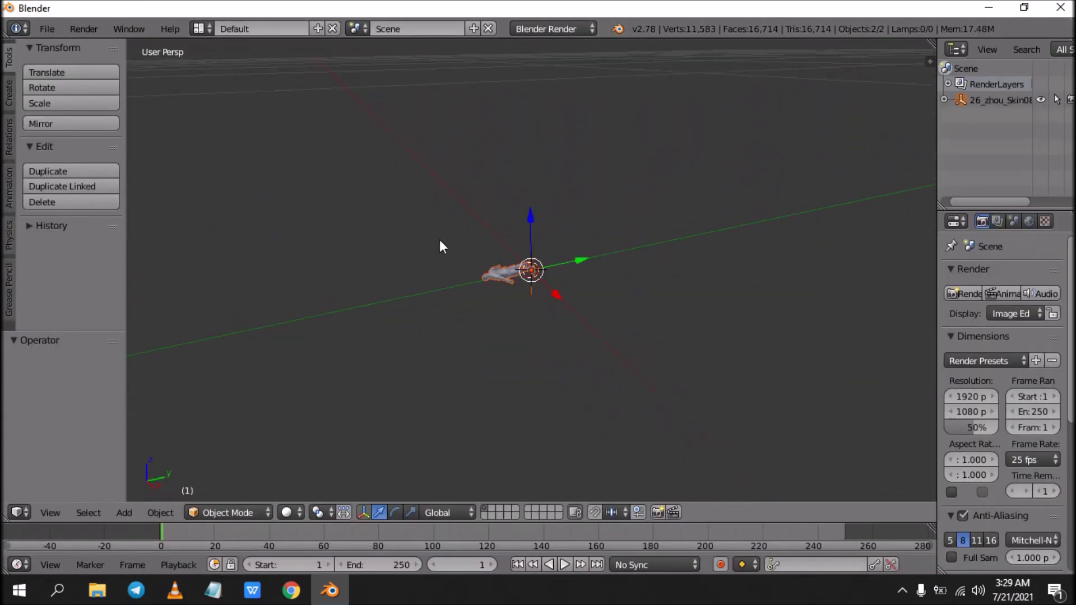
left_click_drag(517, 317, 578, 398)
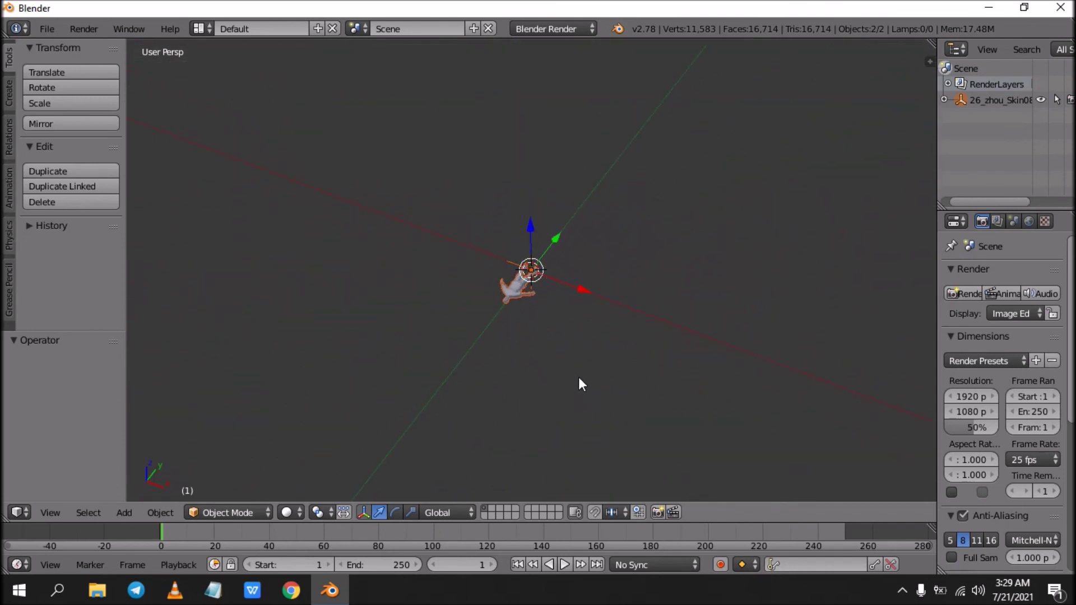
scroll(572, 369, "up", 6)
scroll(573, 369, "down", 3)
scroll(551, 306, "up", 1)
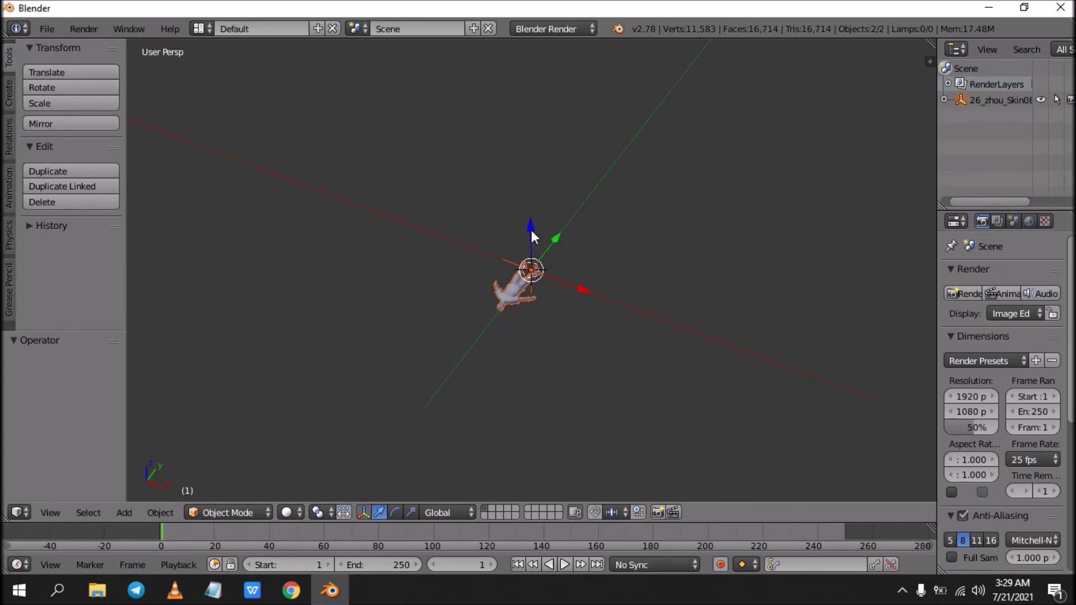
scroll(524, 281, "up", 3)
Minimize Blender and open 26_zhou_Skin08_zise_bianse (merge).fbx from the fbx without animation folder in 3D Viewer.
left_click(988, 8)
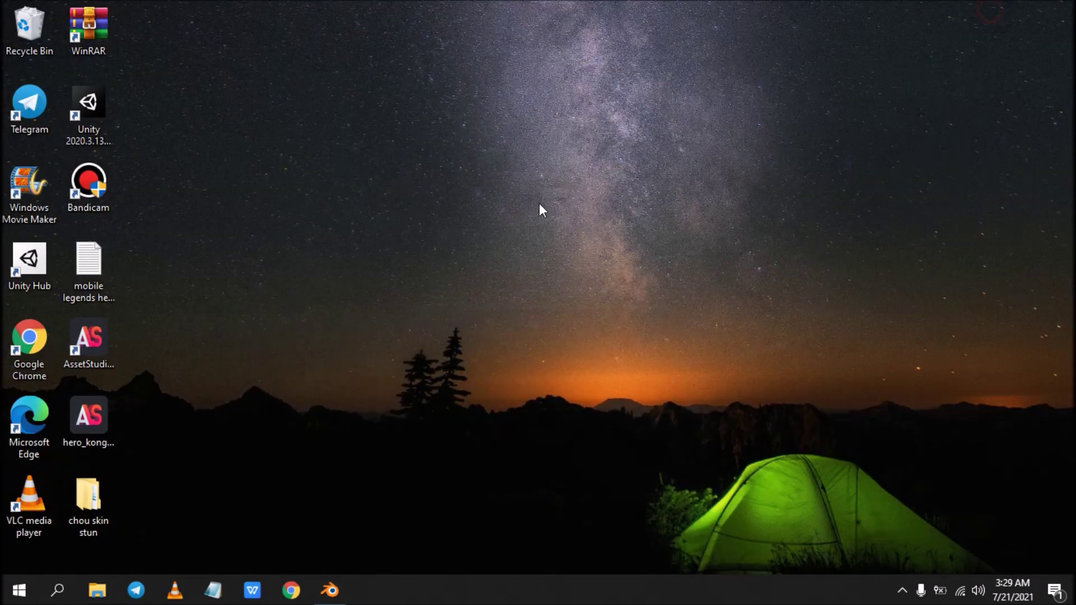
double_click(105, 493)
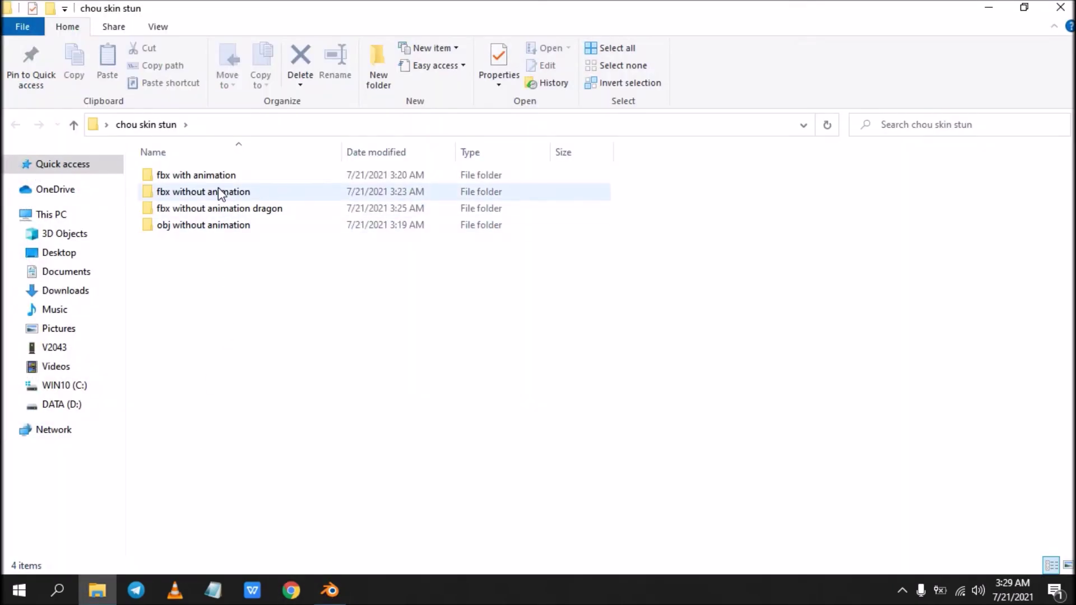
double_click(220, 192)
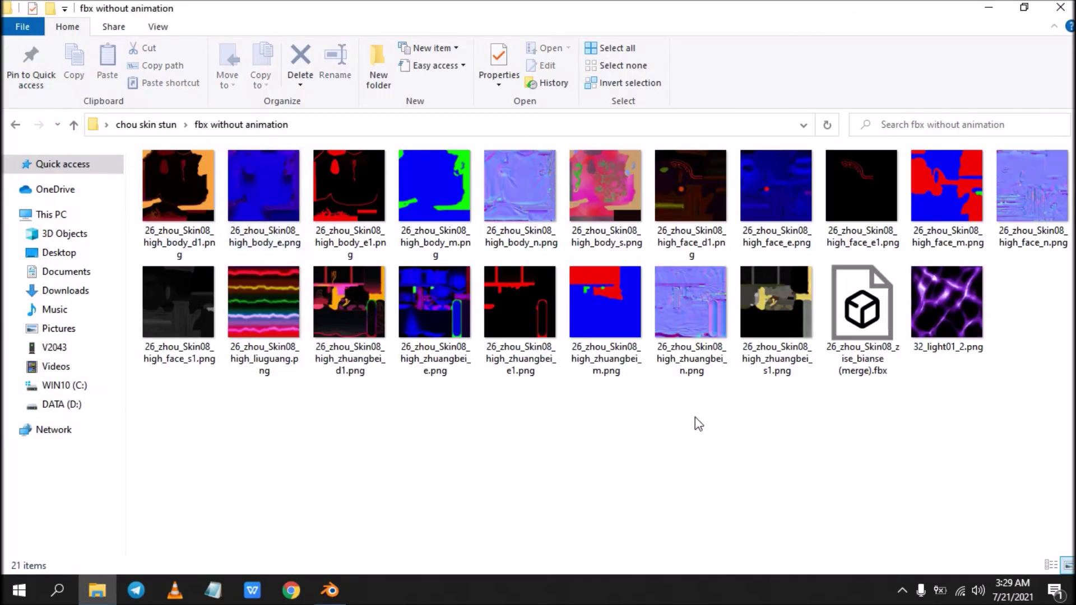
double_click(868, 311)
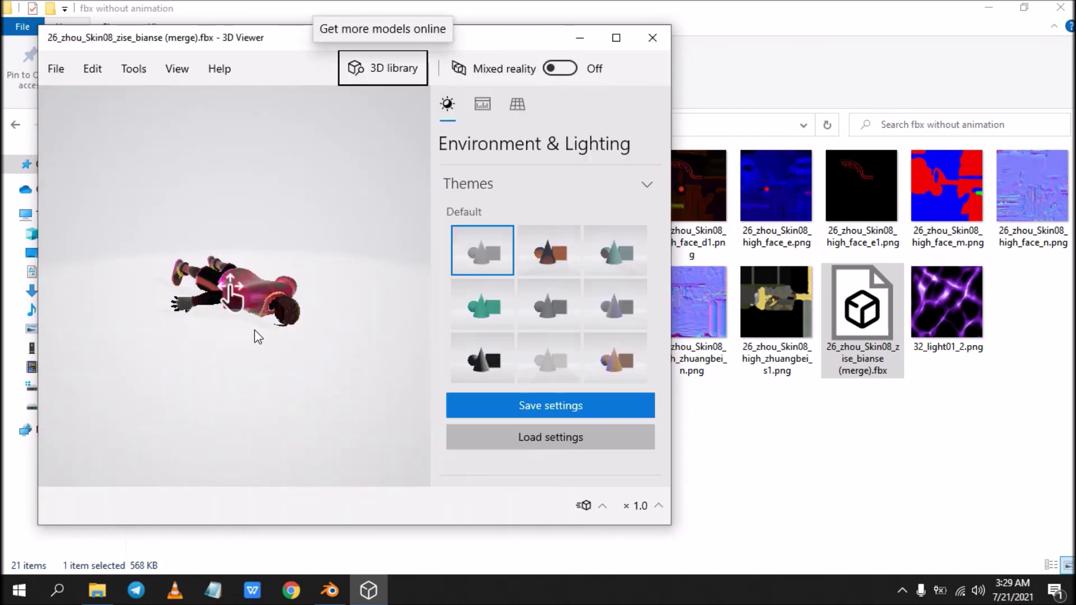
Inspect the textured character model in 3D Viewer up close and from the front, side and tilted angles.
left_click_drag(244, 271, 196, 73)
left_click_drag(289, 308, 352, 347)
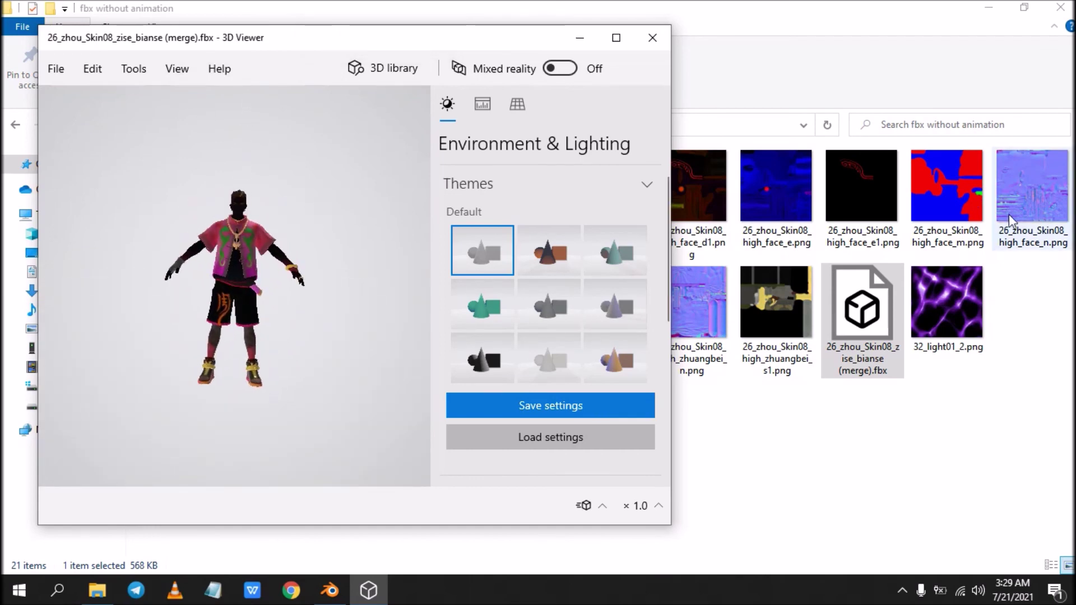
left_click_drag(350, 264, 259, 285)
scroll(254, 301, "up", 6)
scroll(254, 301, "down", 4)
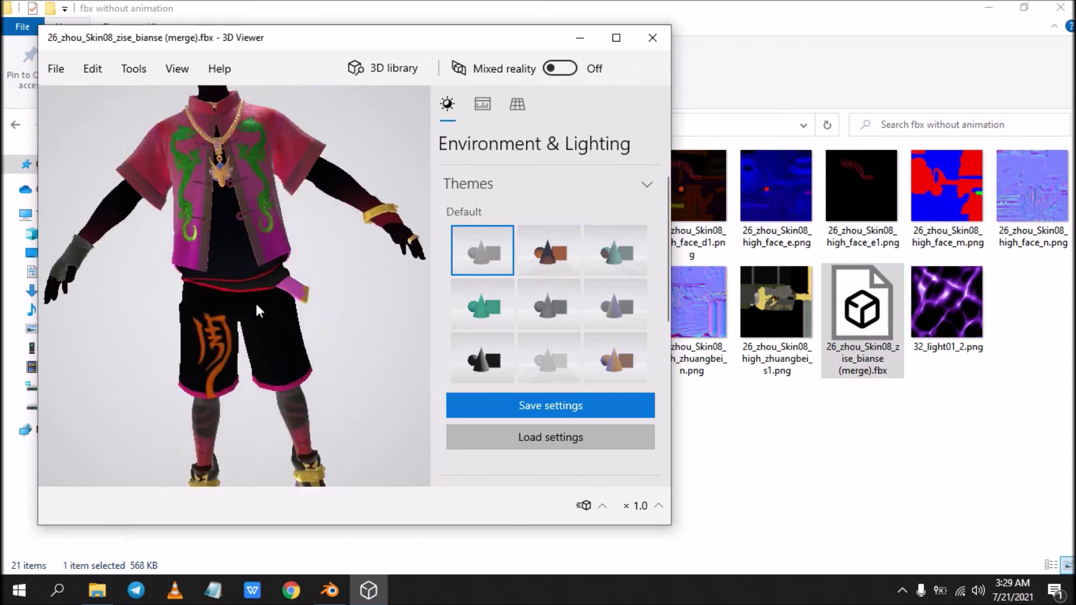
left_click_drag(283, 328, 270, 227)
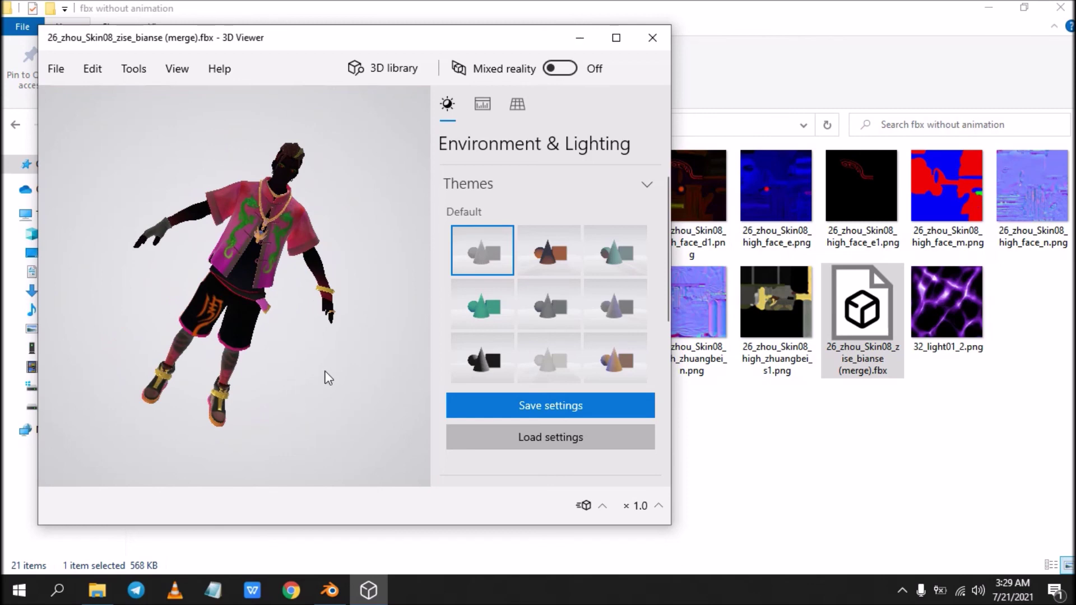
left_click_drag(210, 290, 216, 526)
left_click_drag(207, 326, 145, 8)
left_click_drag(171, 126, 692, 281)
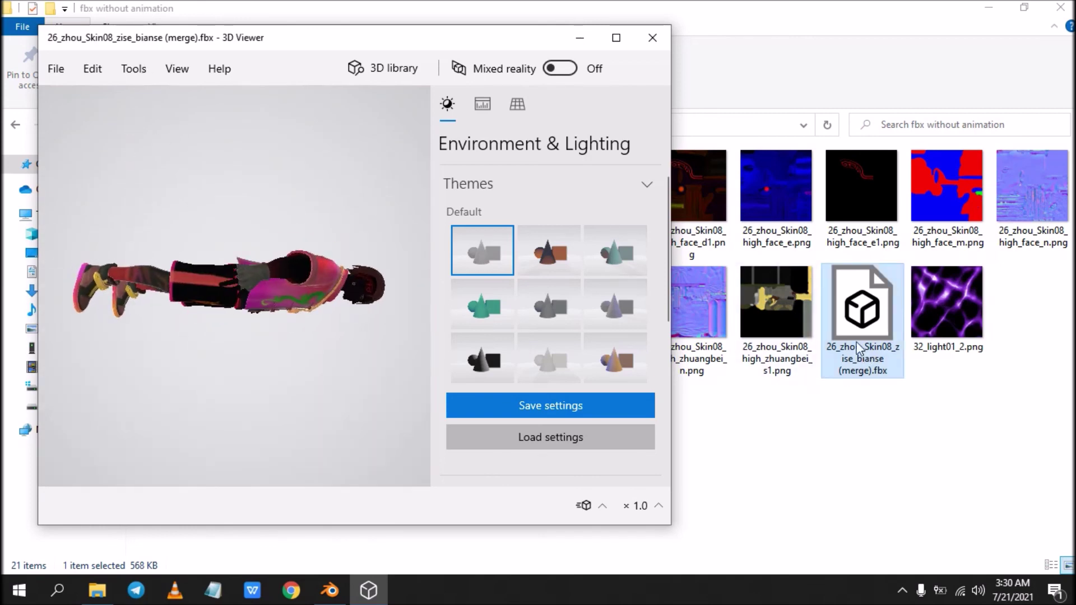
left_click_drag(351, 348, 260, 283)
Close 3D Viewer and the fbx without animation folder window to return to the desktop.
left_click(652, 36)
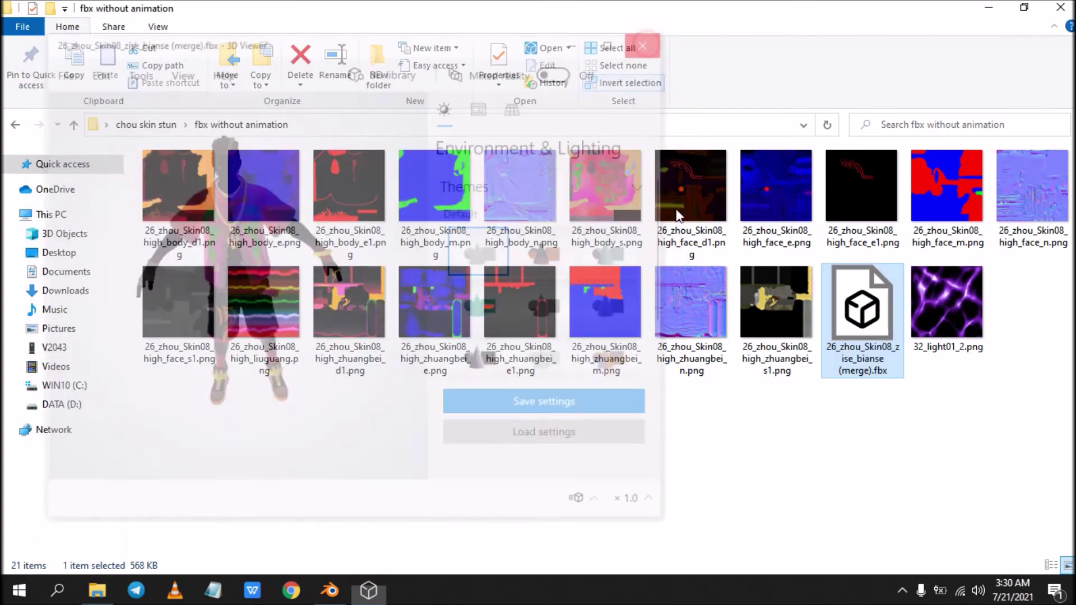
left_click(1060, 7)
right_click(513, 228)
left_click(553, 277)
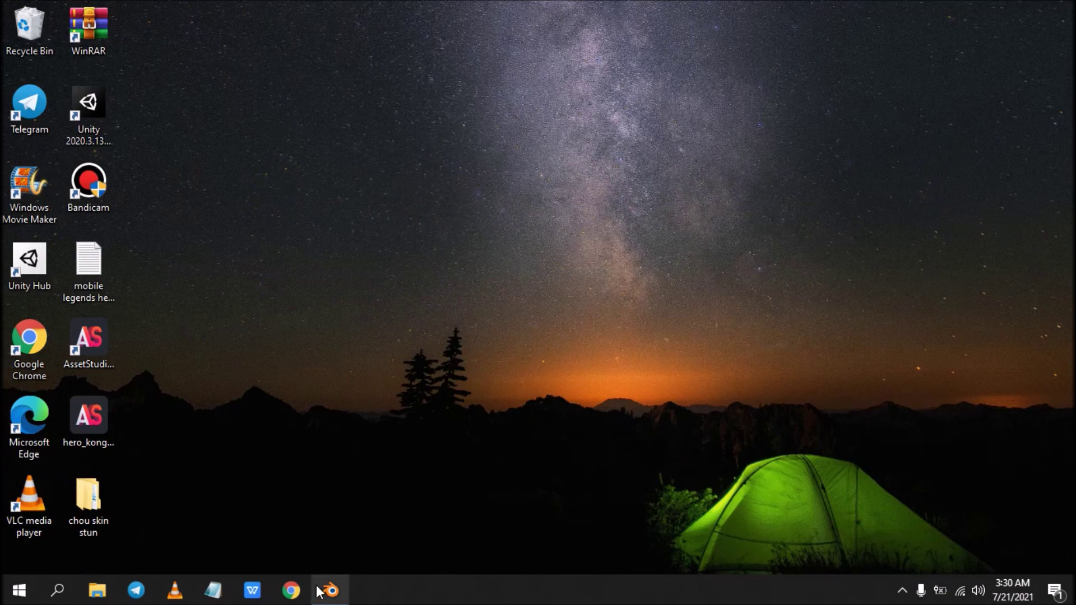
Switch back to Blender and quit it without saving the scene.
mouse_move(330, 589)
left_click(368, 516)
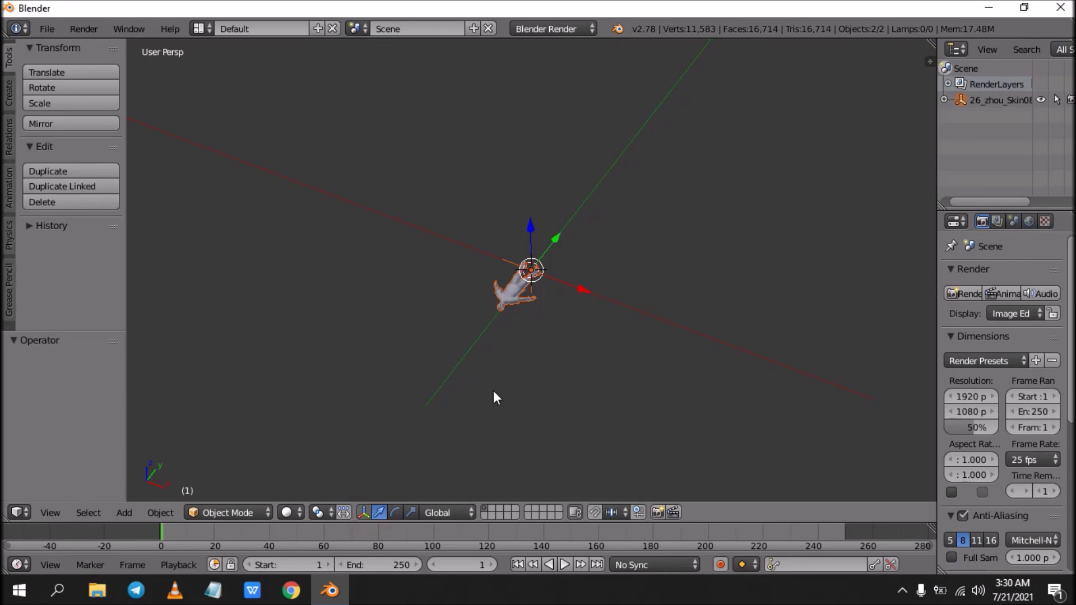
left_click(1060, 7)
left_click(563, 352)
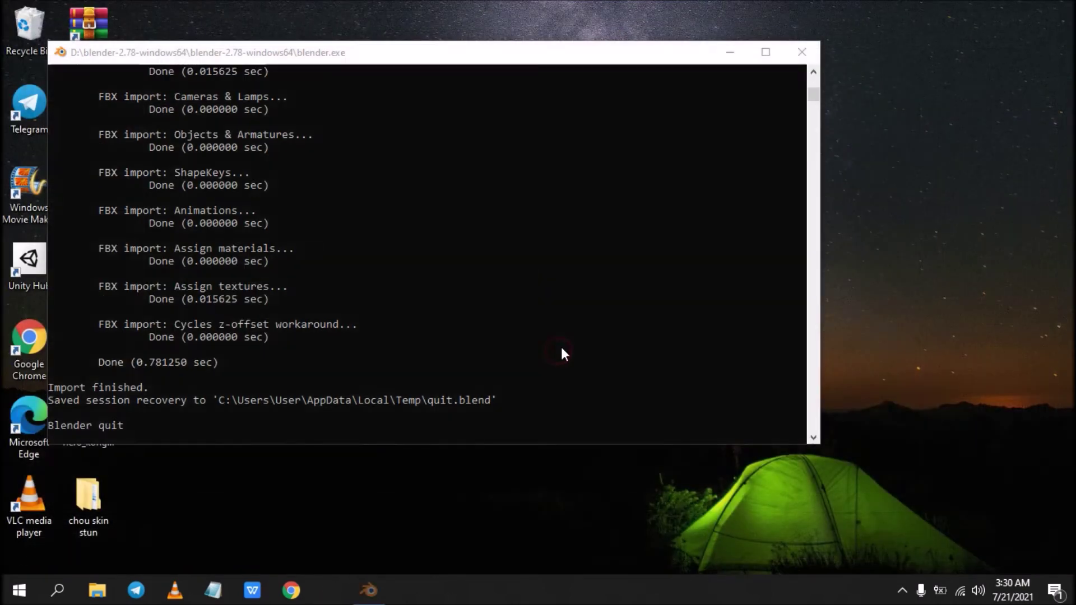